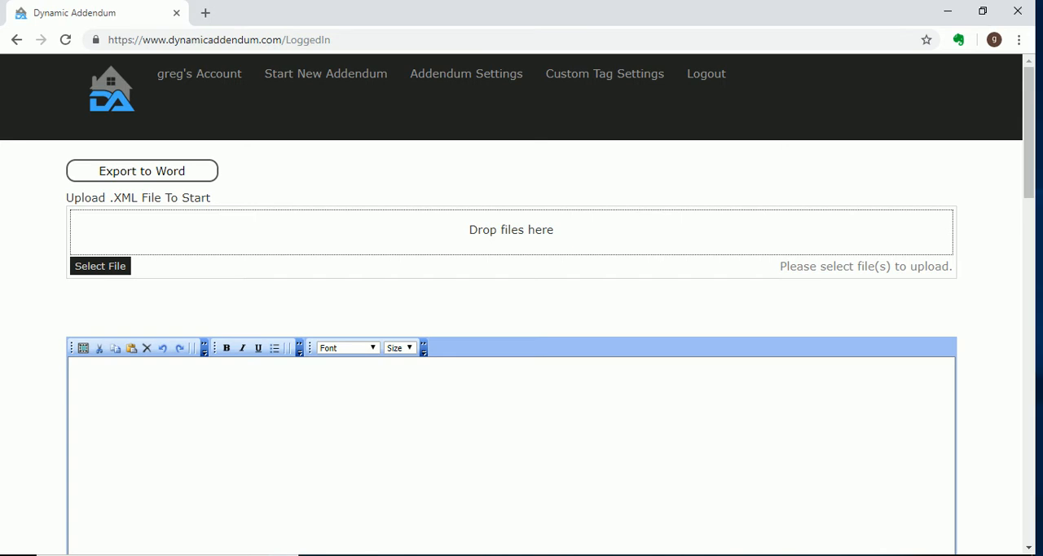
Upload the XML file and set the comparable sale dates to 10/12/2017, 06/20/2018 and 09/04/2018 for comps 1 to 3
drag(1042, 224, 470, 232)
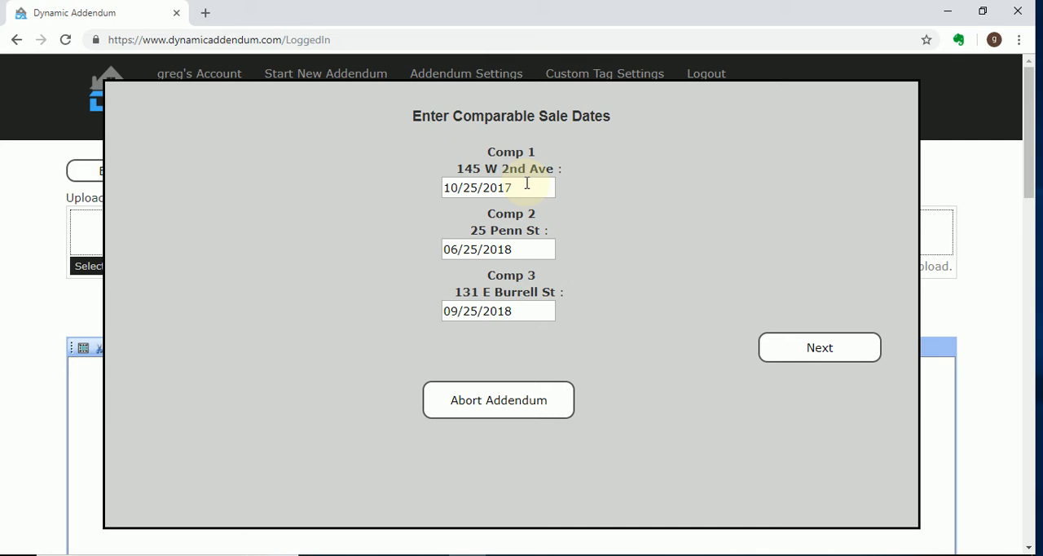
click(452, 187)
double_click(451, 187)
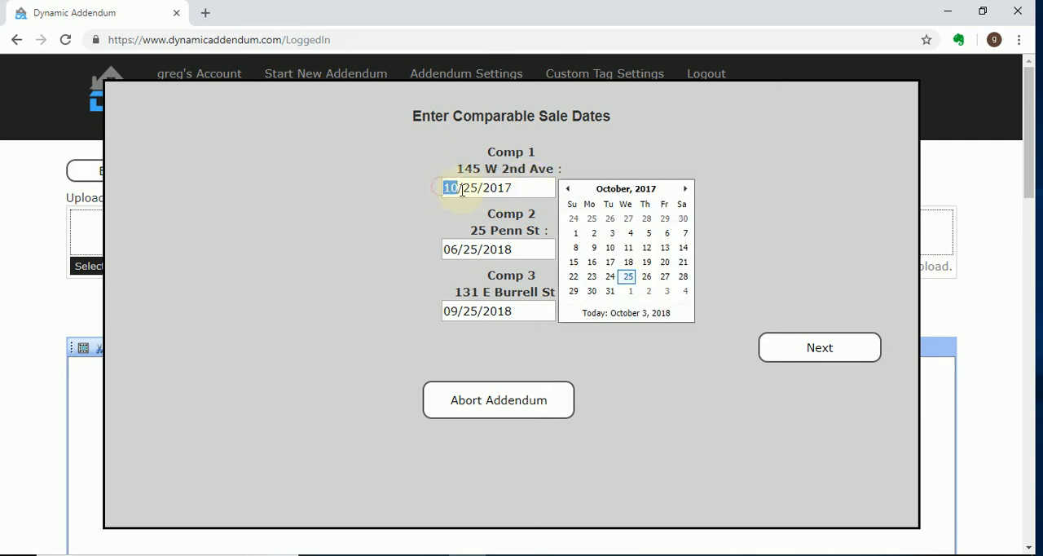
drag(483, 189, 516, 184)
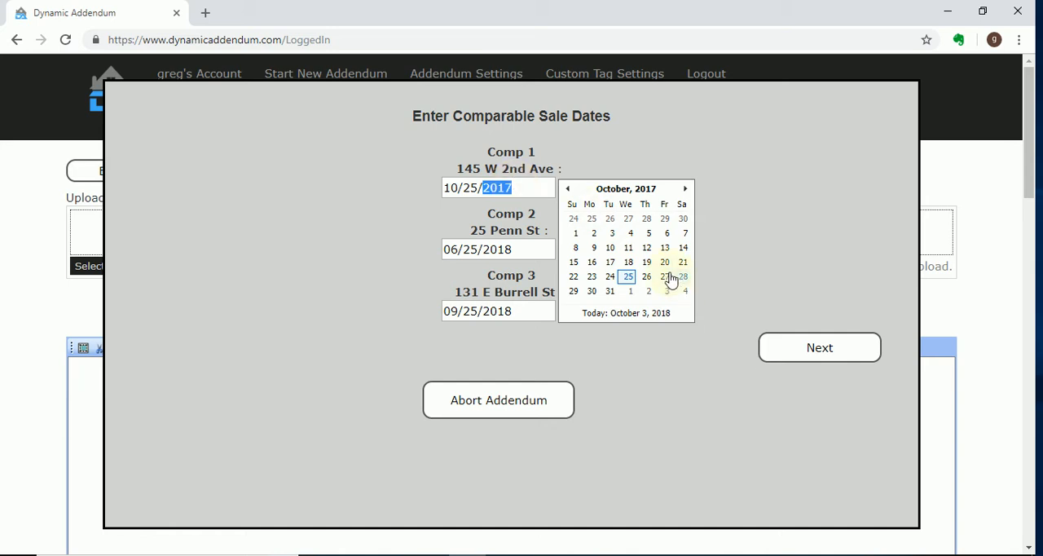
click(646, 248)
click(499, 251)
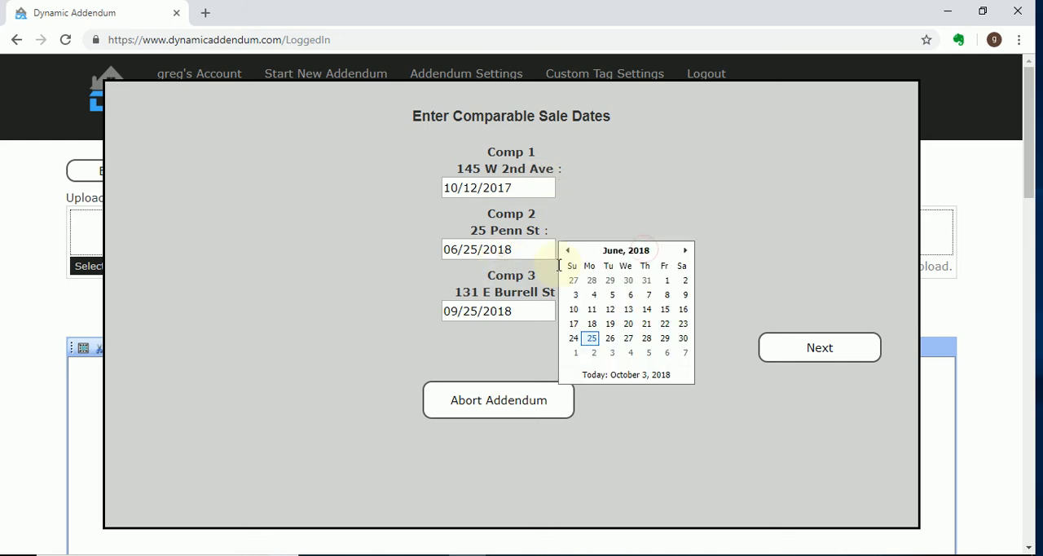
click(627, 322)
click(505, 312)
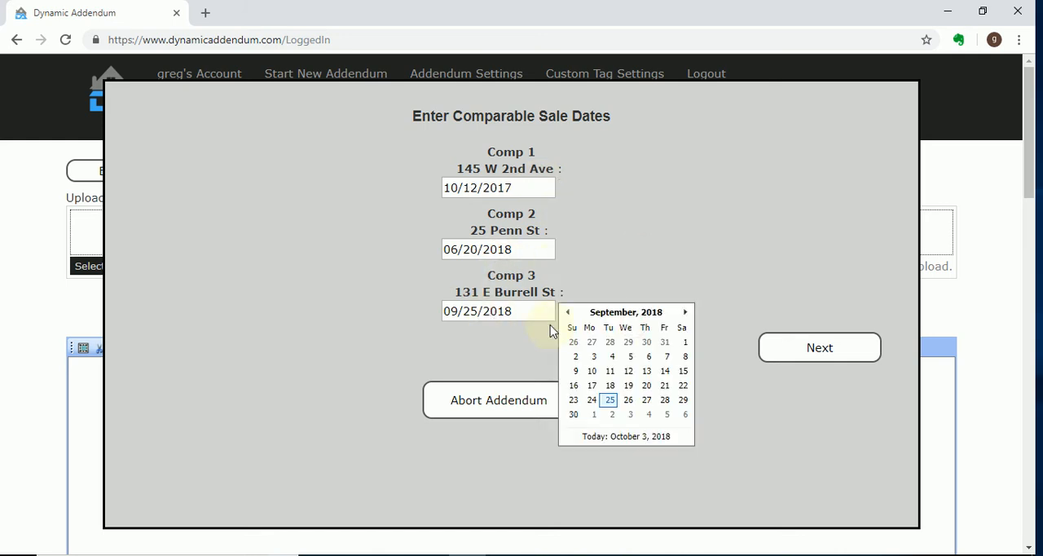
click(612, 356)
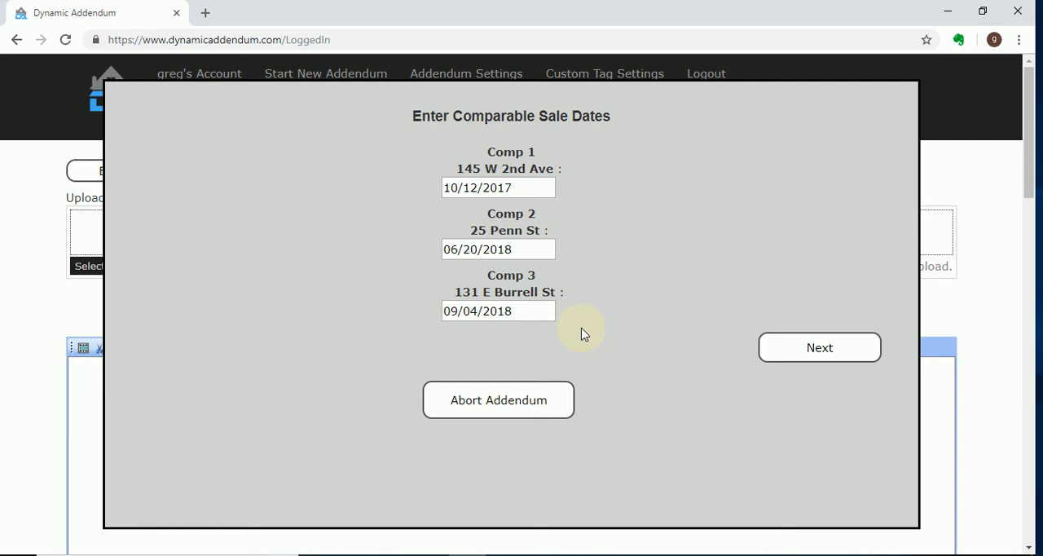
click(819, 353)
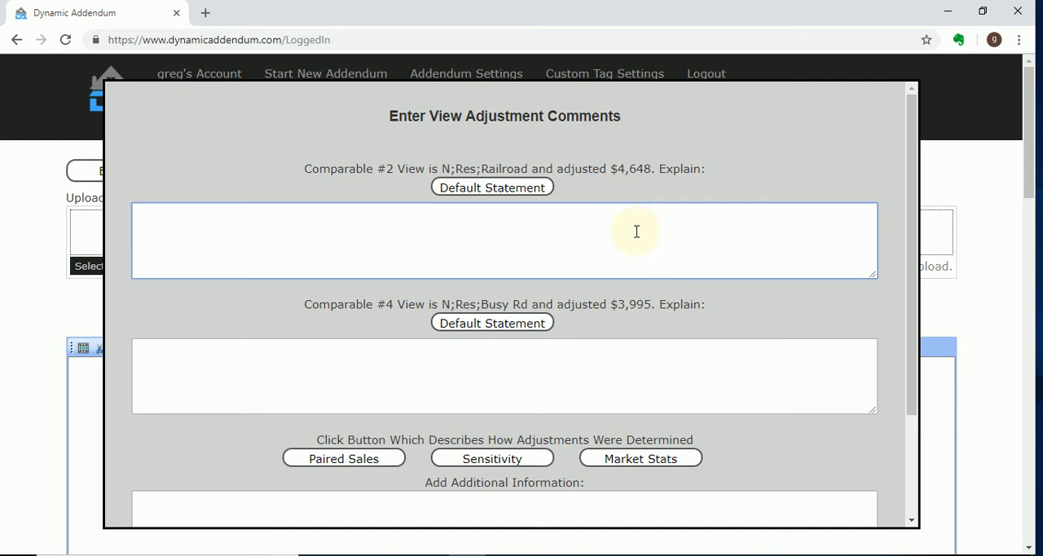
Insert the default view adjustment statements for comparables #2 and #4, add the Paired Sales explanation, and continue
click(514, 189)
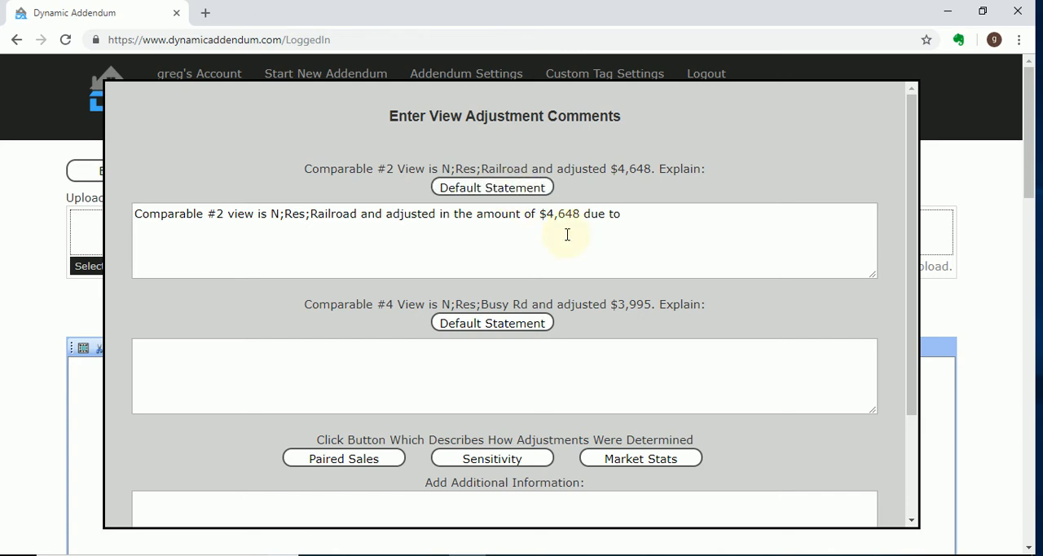
click(633, 214)
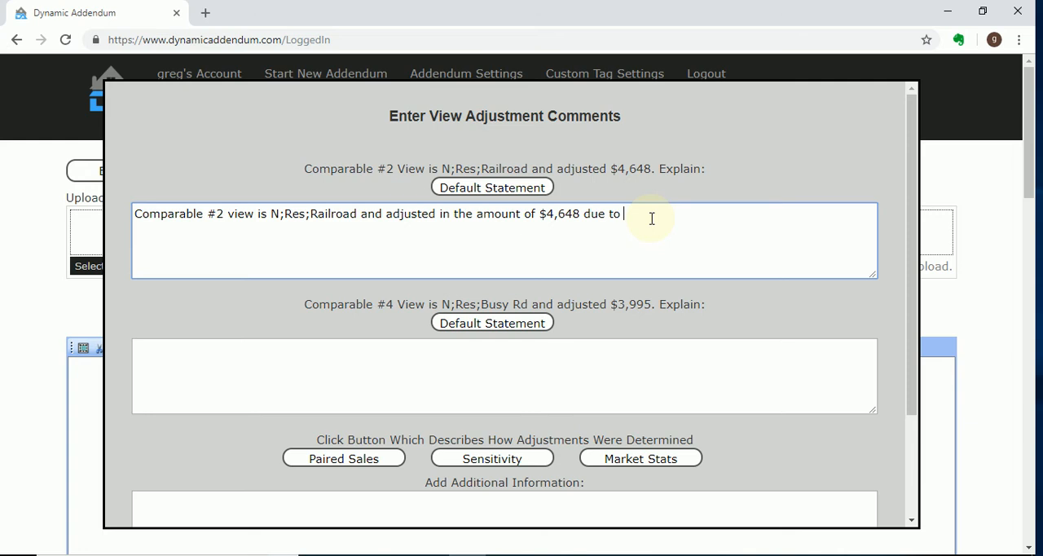
click(539, 328)
scroll(570, 313, down, 2)
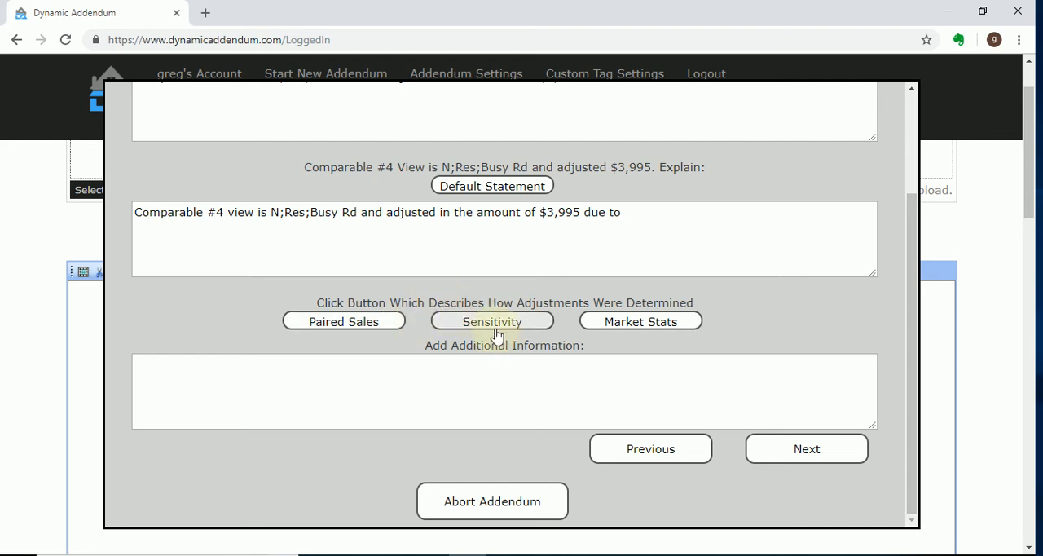
click(587, 383)
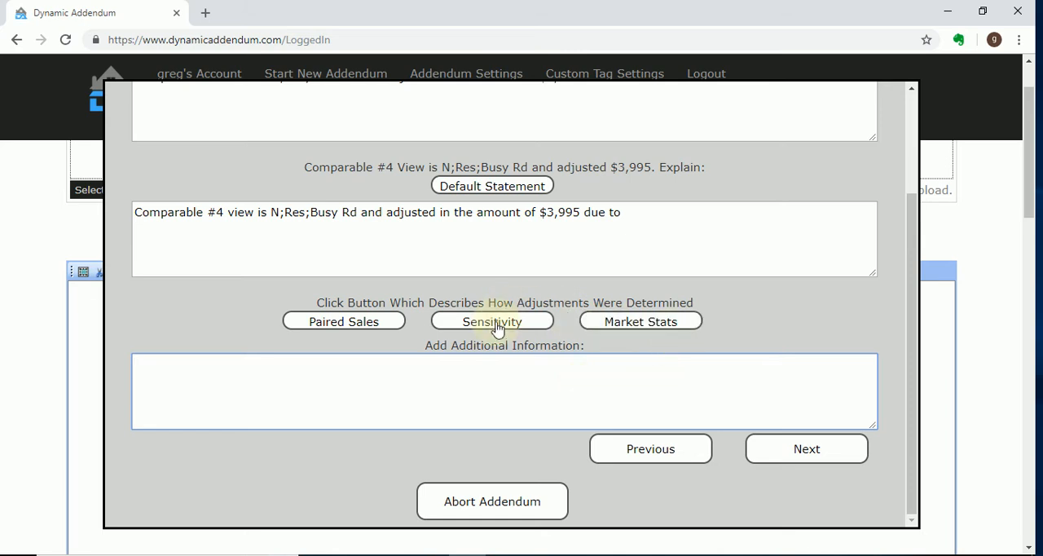
click(332, 329)
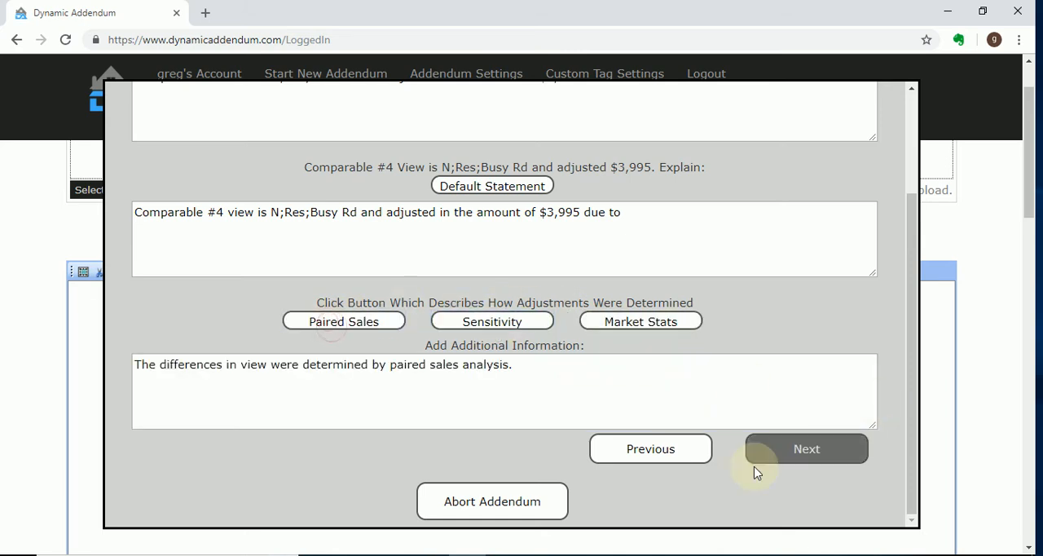
click(825, 461)
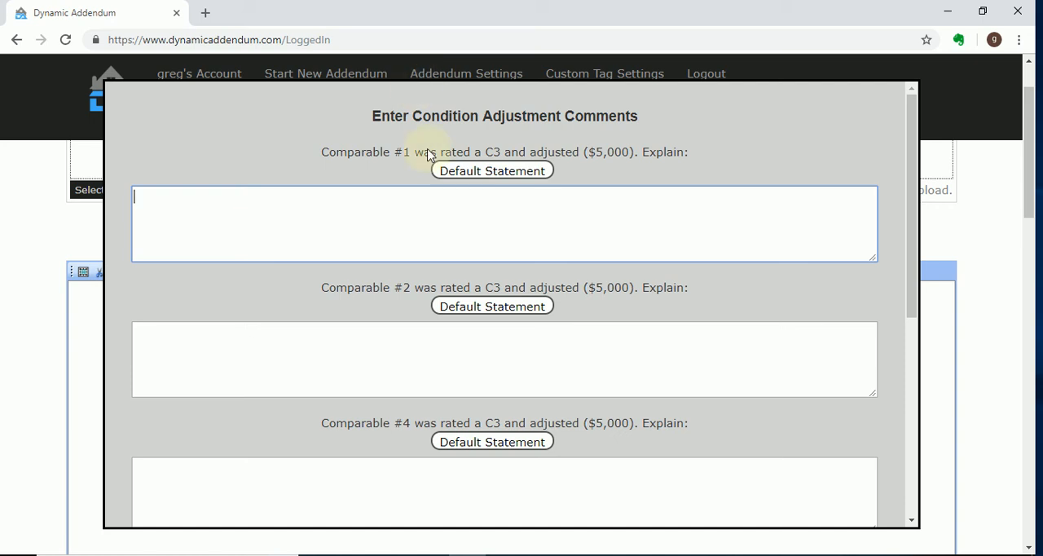
Insert the default condition adjustment statements for comparables #1, #2 and #4
click(533, 179)
click(518, 308)
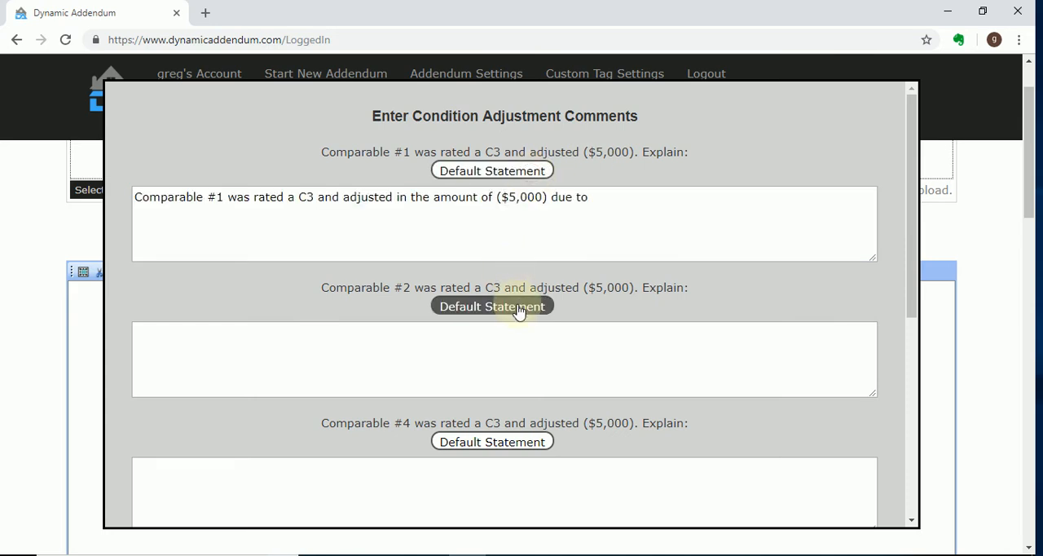
click(514, 441)
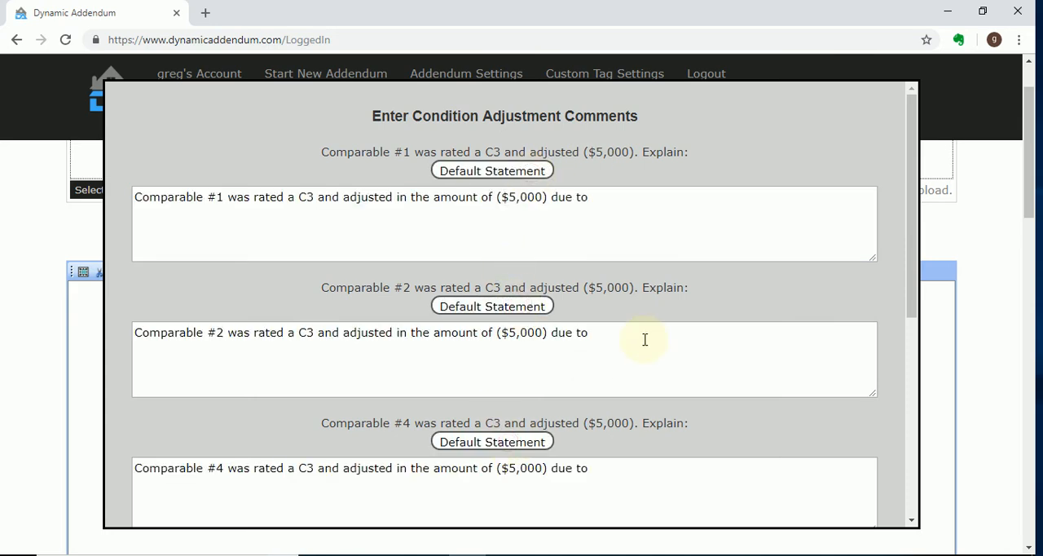
Delete the condition comments for comparables #2 and #4
scroll(644, 339, down, 1)
scroll(597, 303, up, 1)
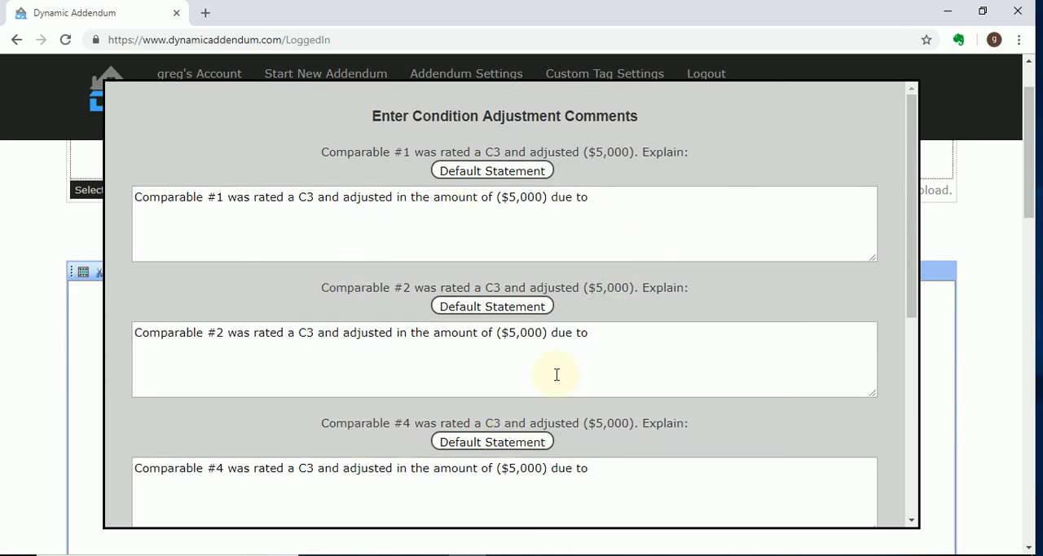
scroll(505, 302, down, 1)
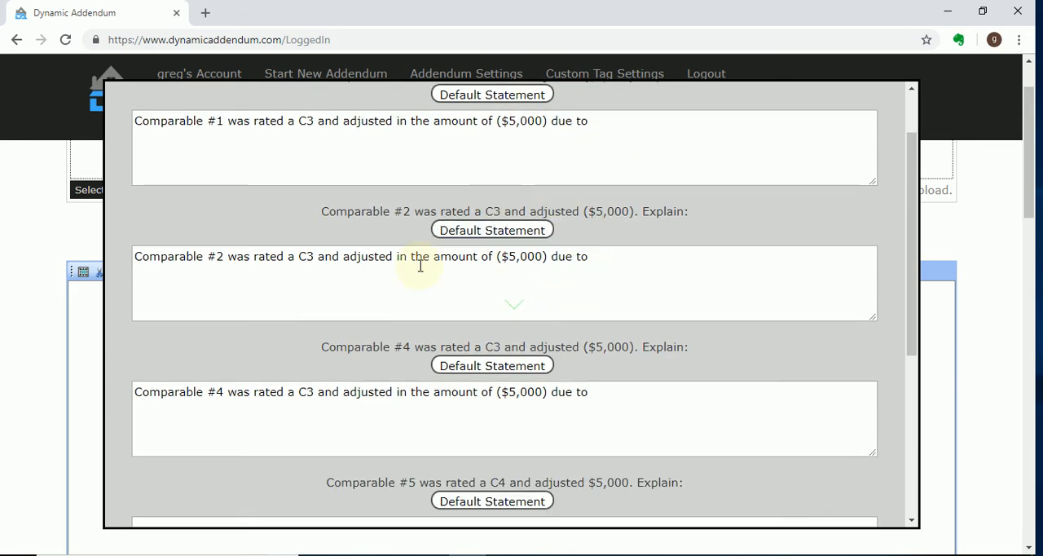
scroll(631, 205, up, 1)
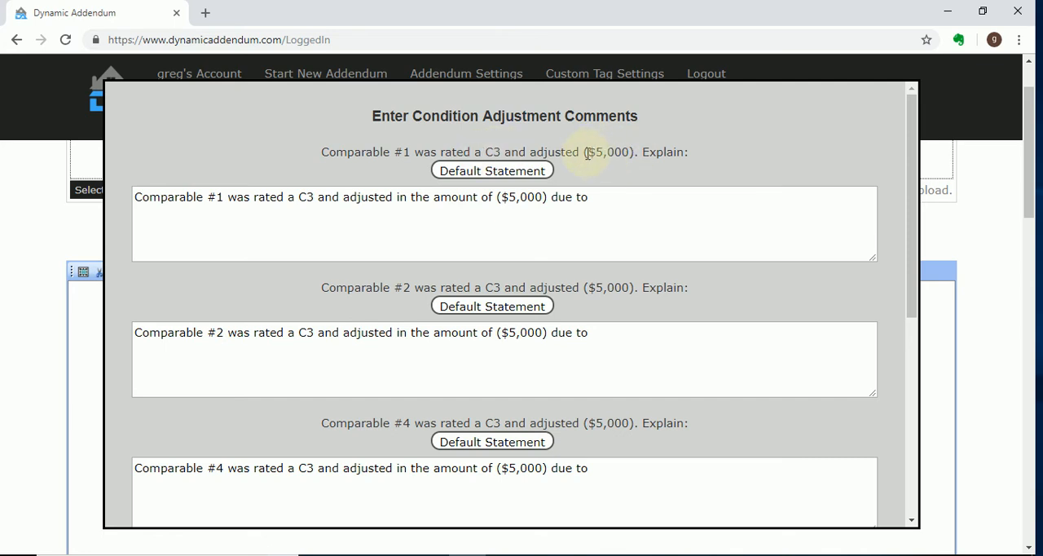
drag(604, 332, 115, 348)
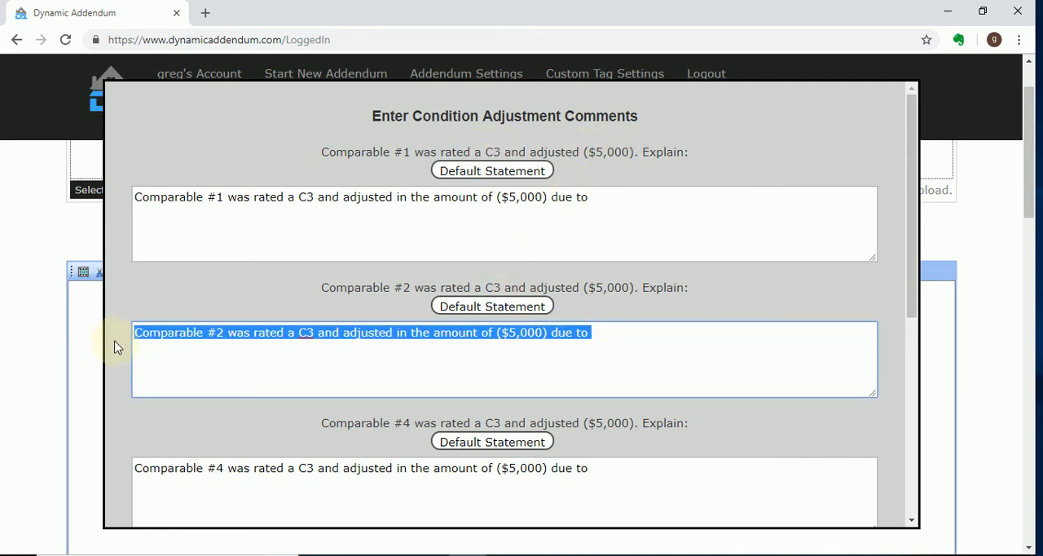
key(Delete)
drag(605, 475, 58, 476)
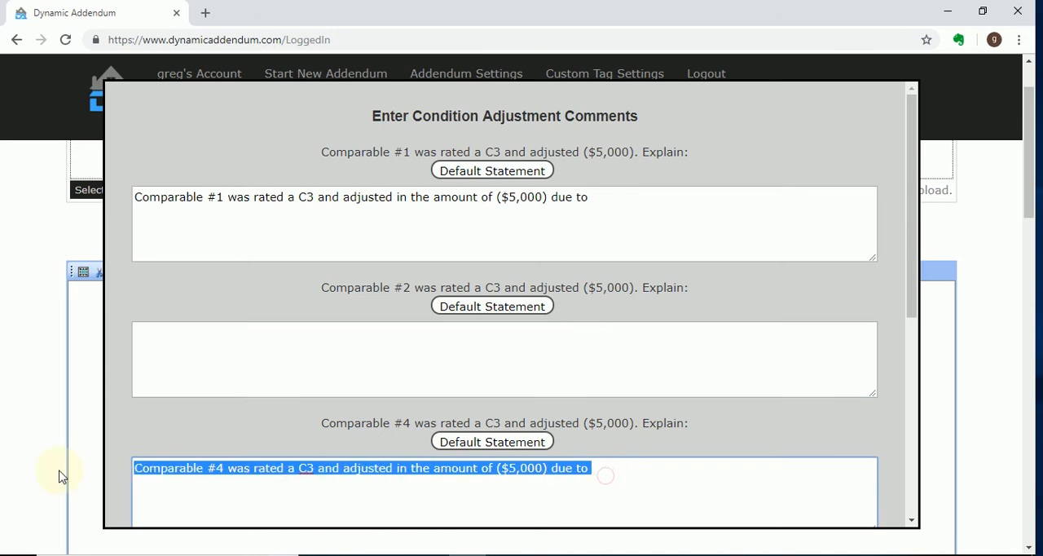
key(Delete)
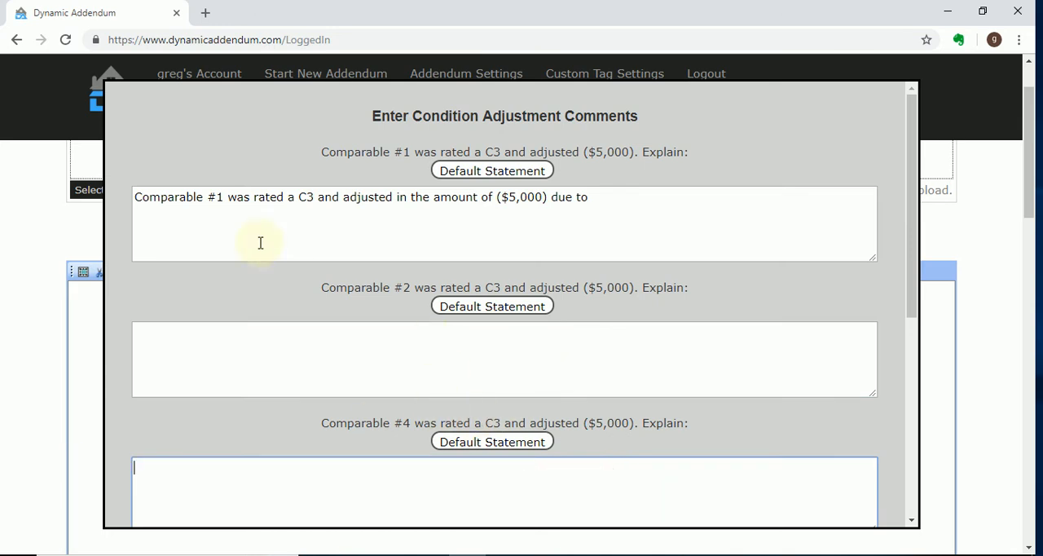
Edit the comparable #1 condition comment so it begins "Comparable #1, #2 adn #4 were rated"
click(224, 198)
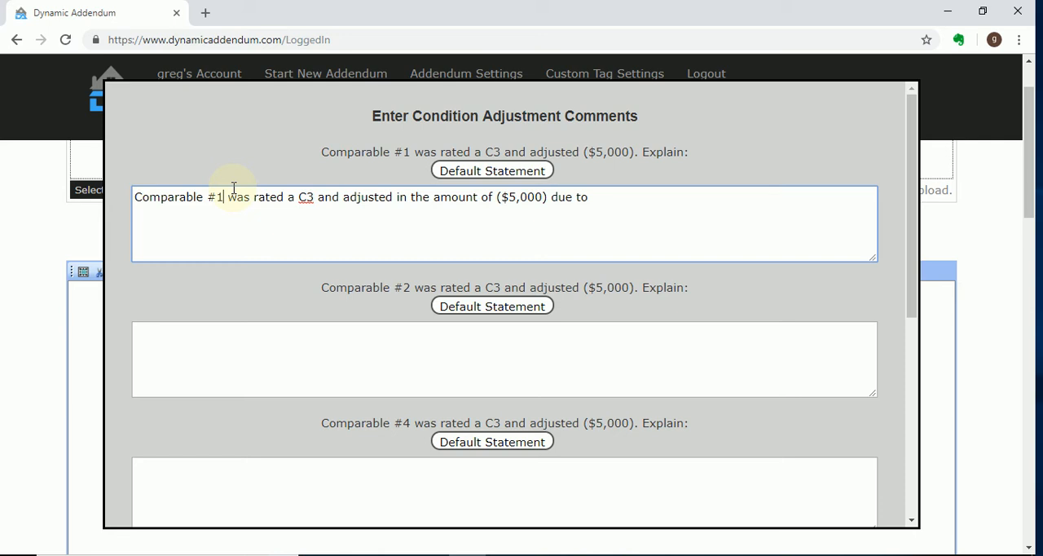
text(, )
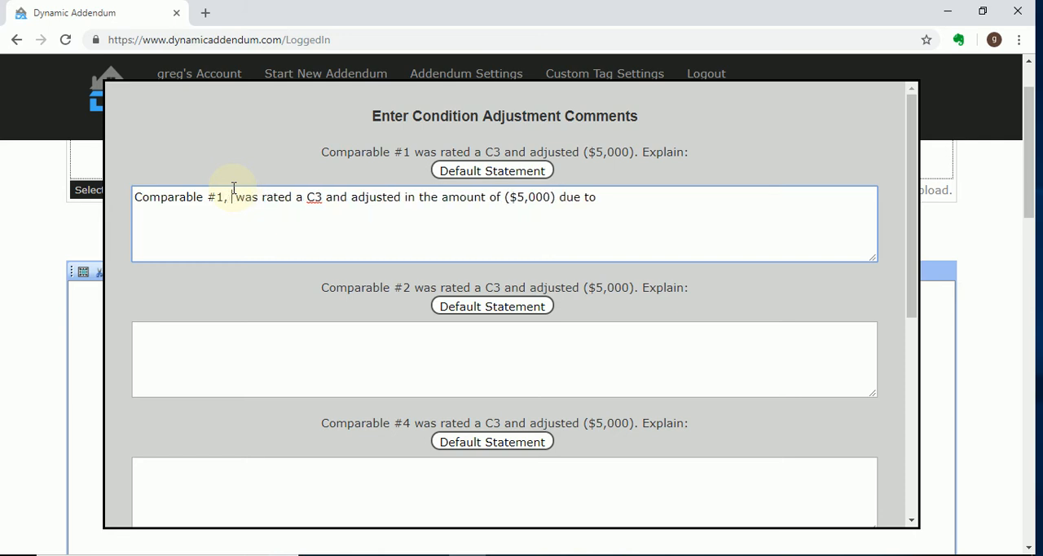
text(# )
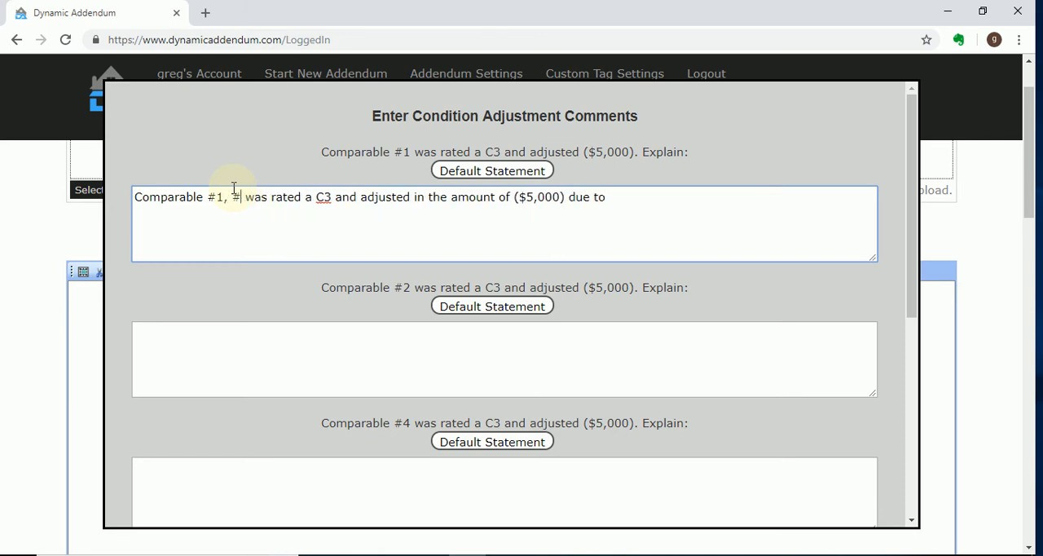
text(2 adn #4)
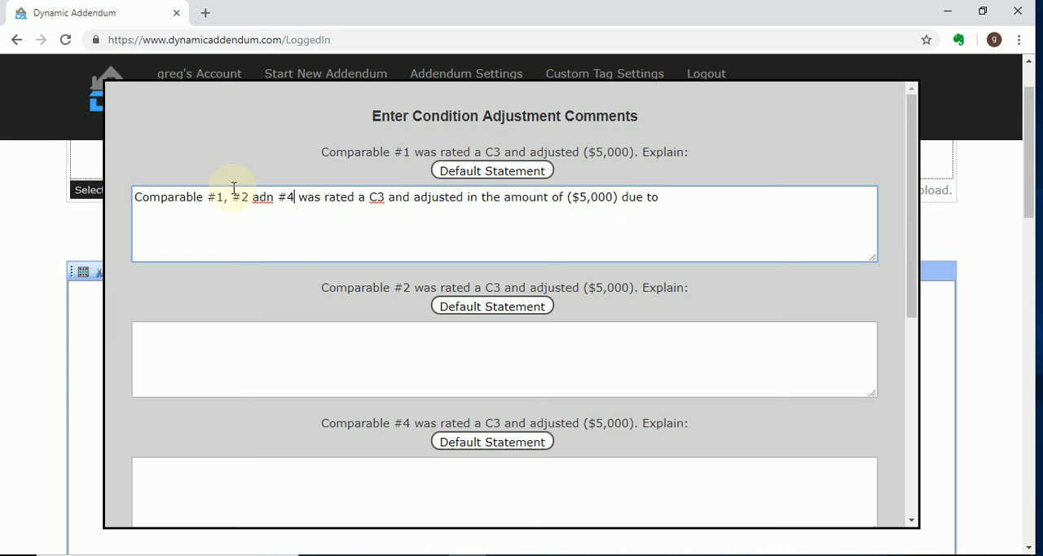
key(BackSpace)
key(Delete)
key(Delete)
text(ere)
key(Right)
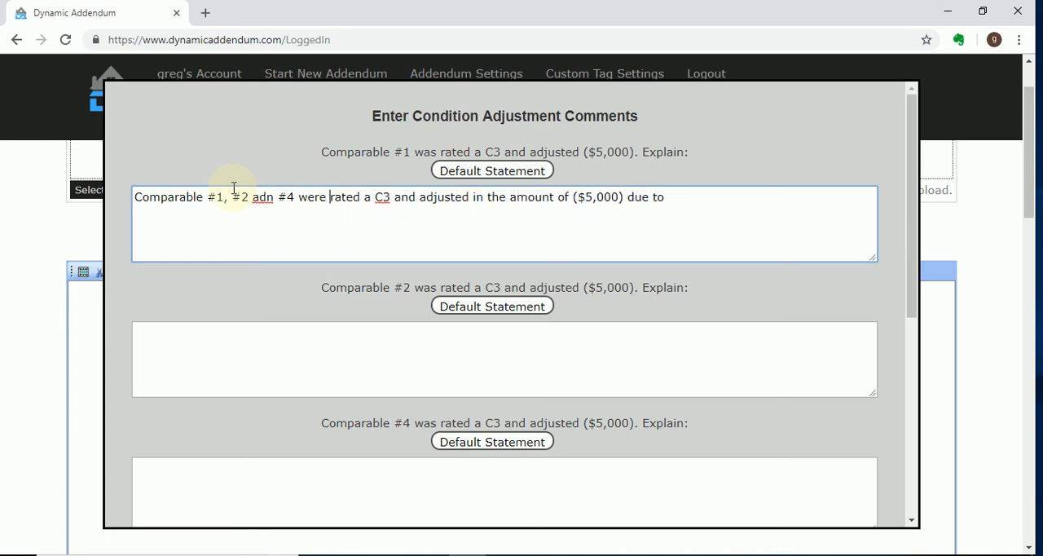
click(687, 203)
Insert the default condition statement for comparable #5, add the Sensitivity explanation, and continue
scroll(656, 444, down, 2)
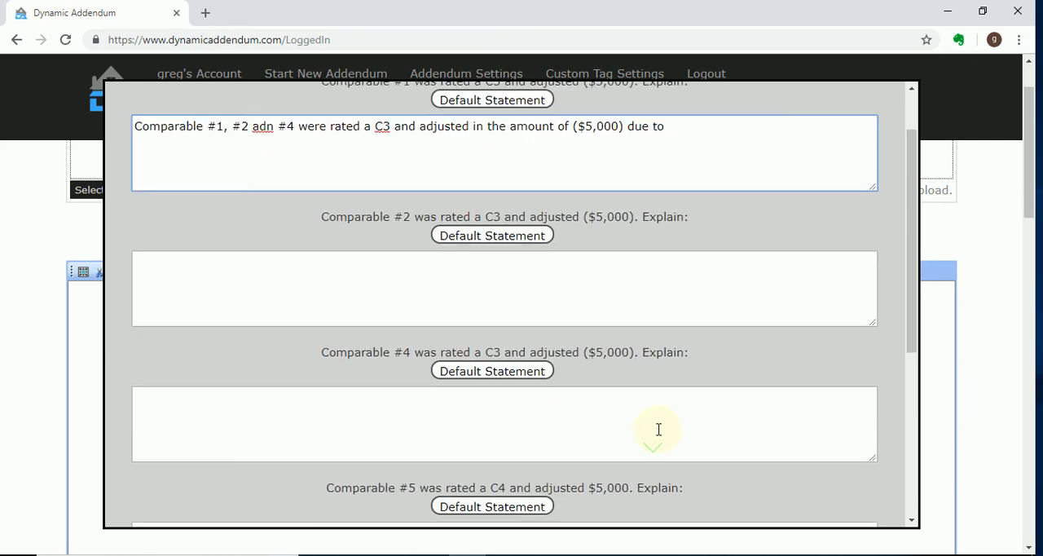
scroll(659, 424, up, 3)
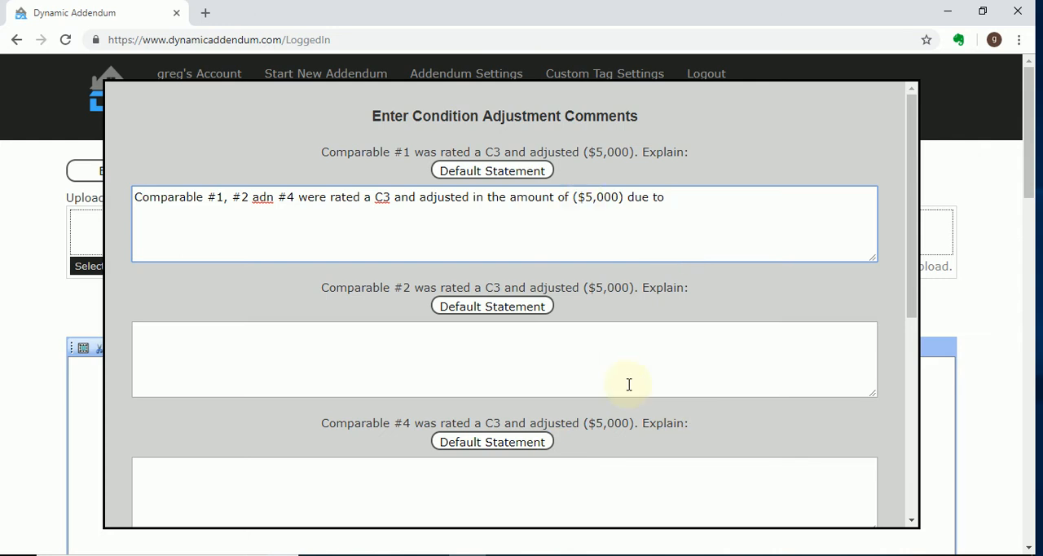
scroll(642, 394, down, 5)
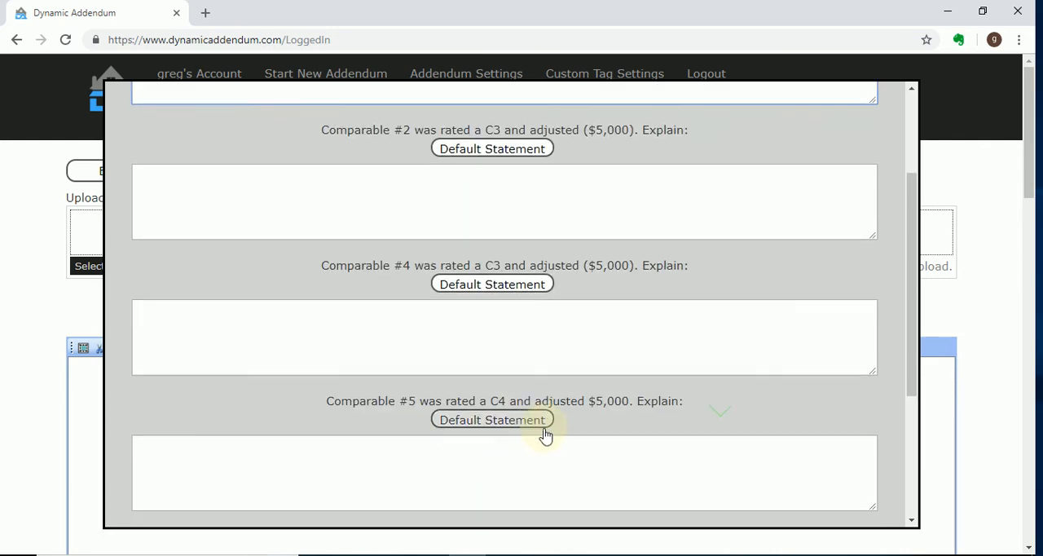
scroll(492, 381, down, 1)
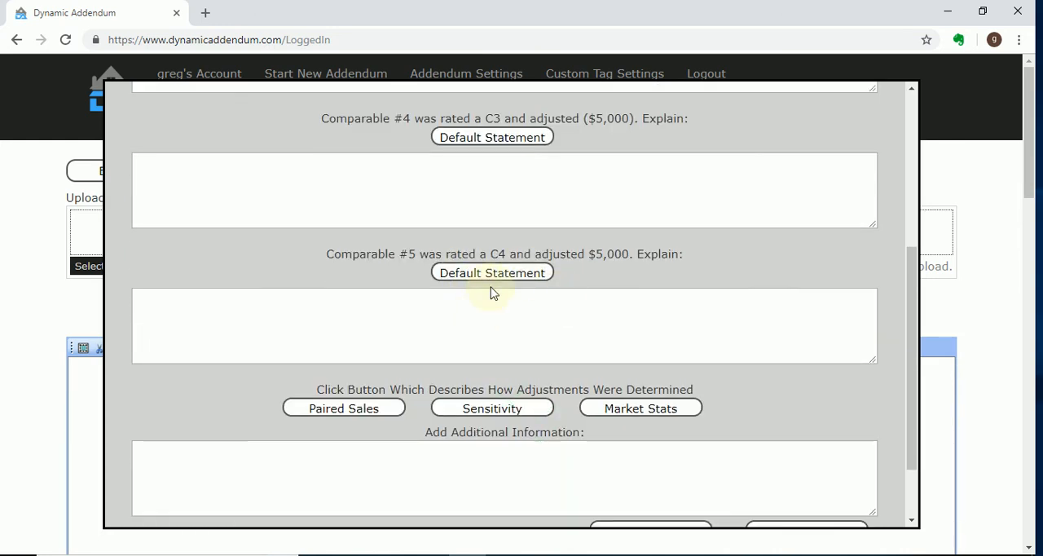
click(496, 276)
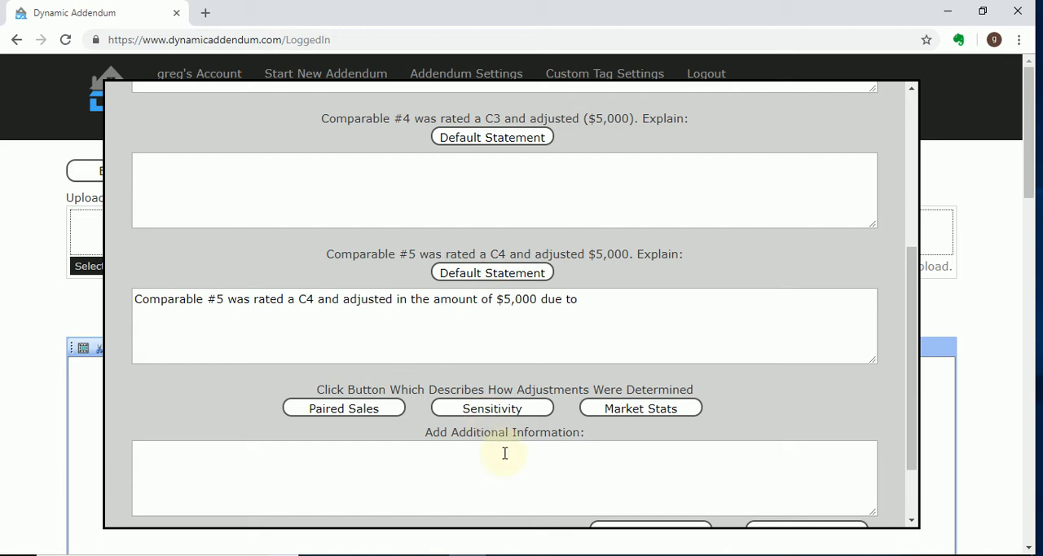
click(496, 410)
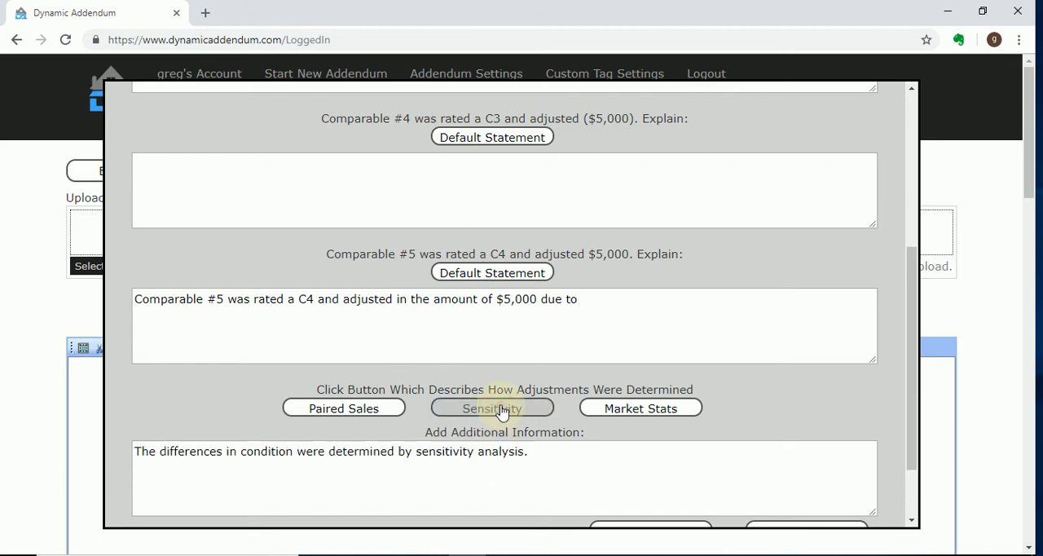
scroll(828, 299, down, 3)
click(817, 456)
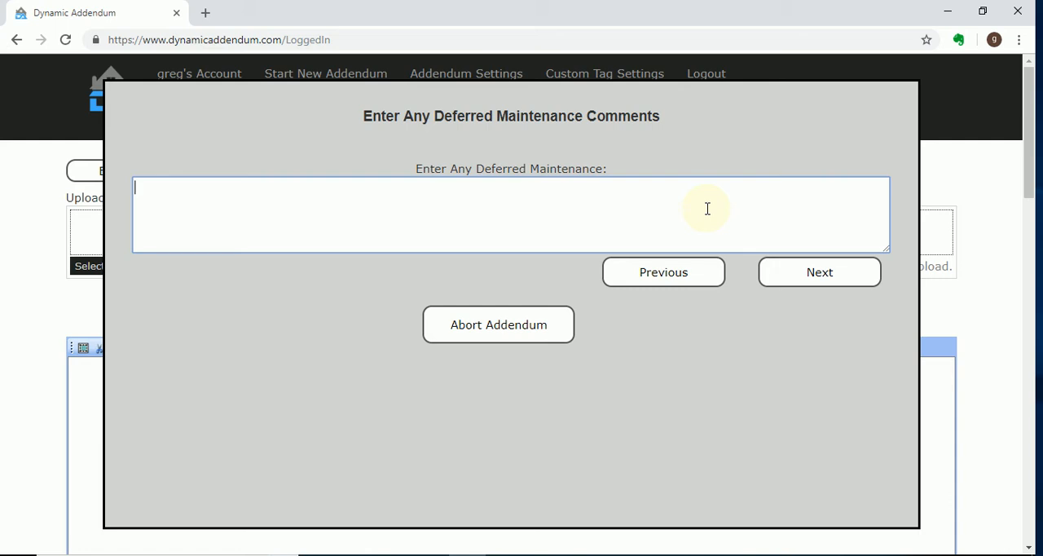
Enter "Chipping paint CTC$500" as the deferred maintenance comment and continue to the reconciliation comments
text(Chipping paint CTC$500)
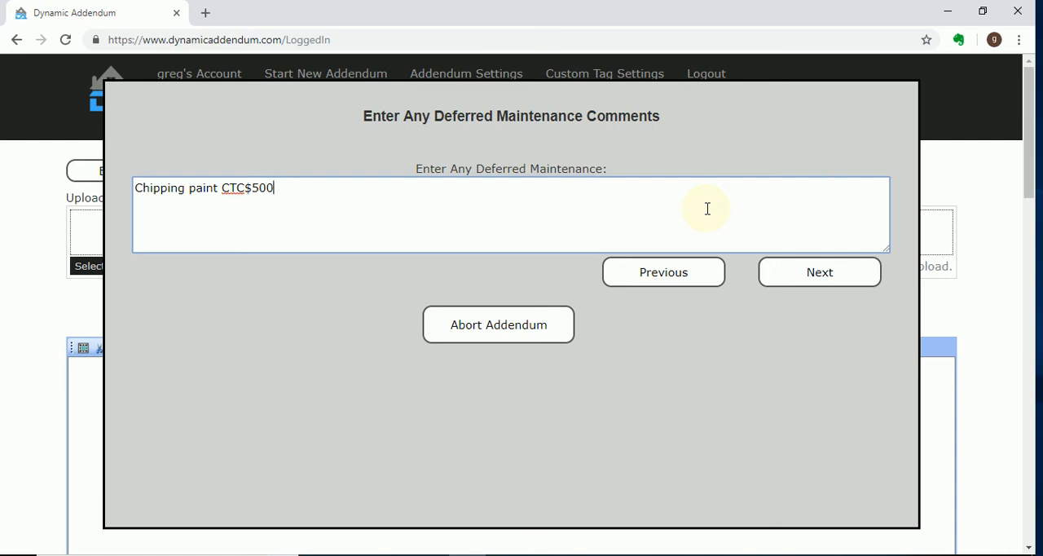
click(845, 270)
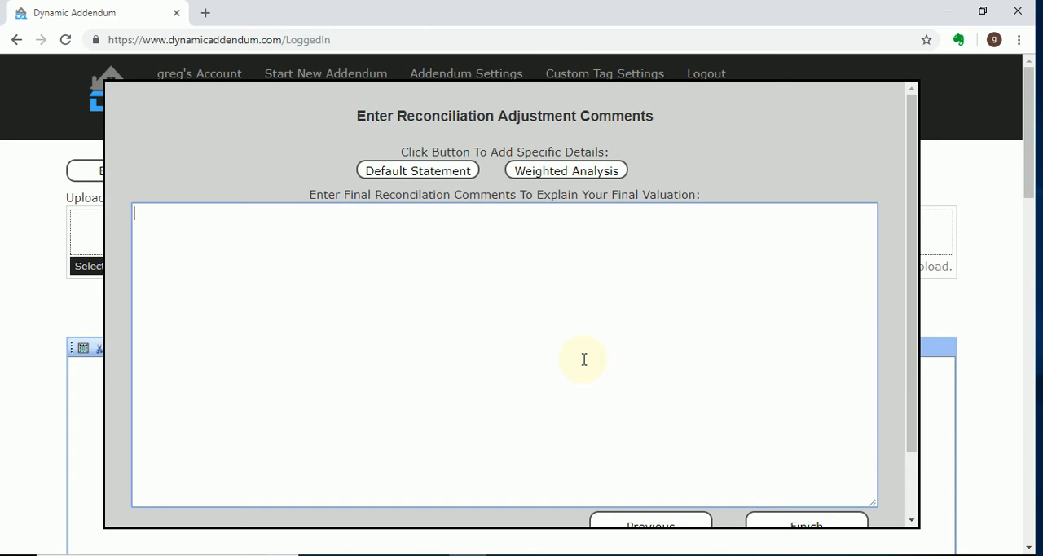
Insert the default statement into the final reconciliation comments and check the adjusted range of the sold comparables
click(379, 181)
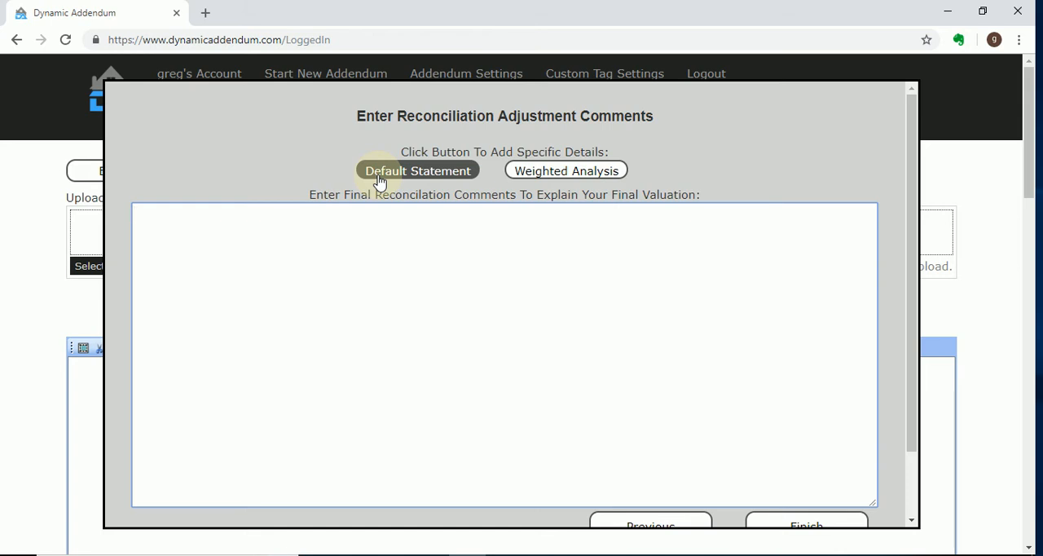
click(379, 181)
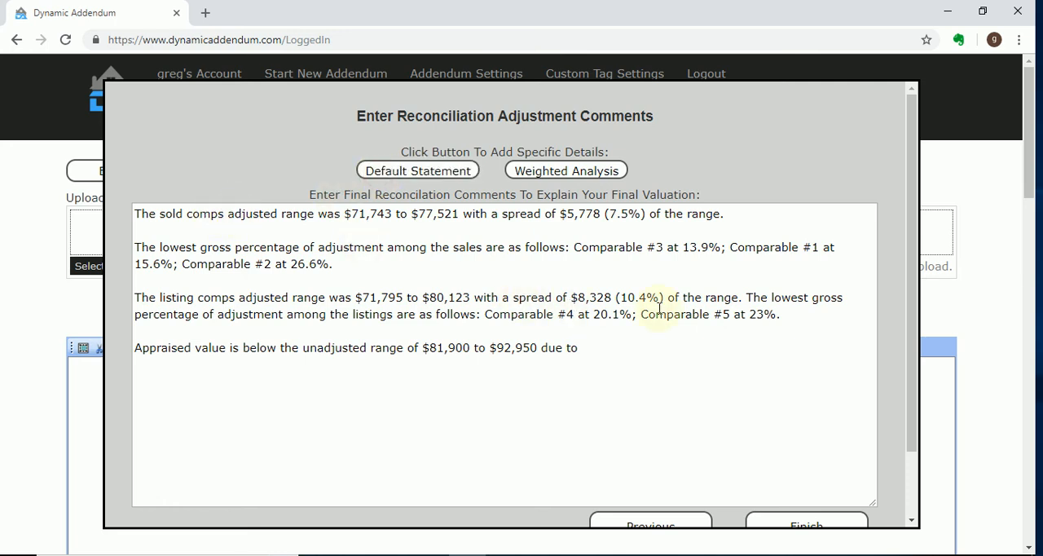
shift+click(789, 316)
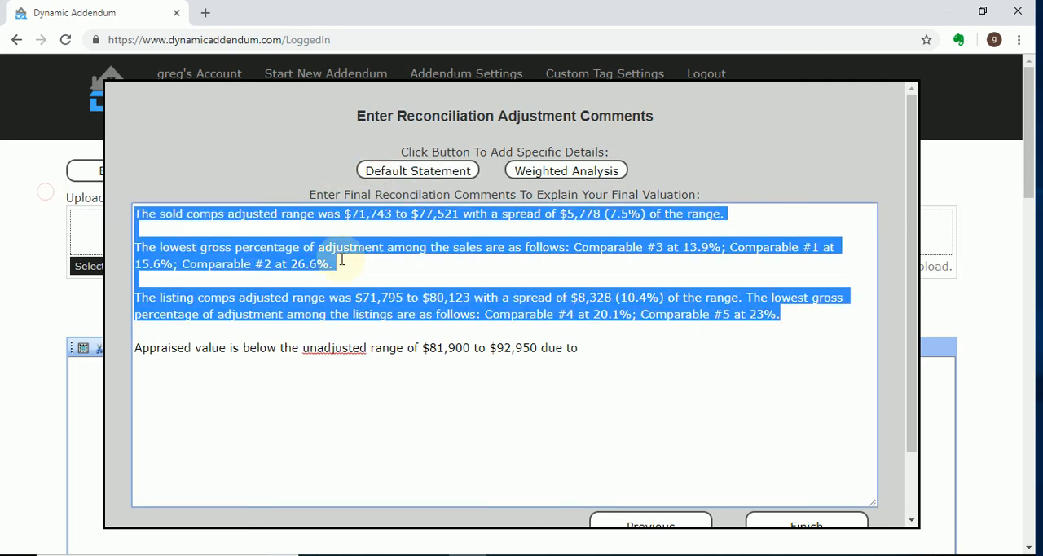
click(344, 217)
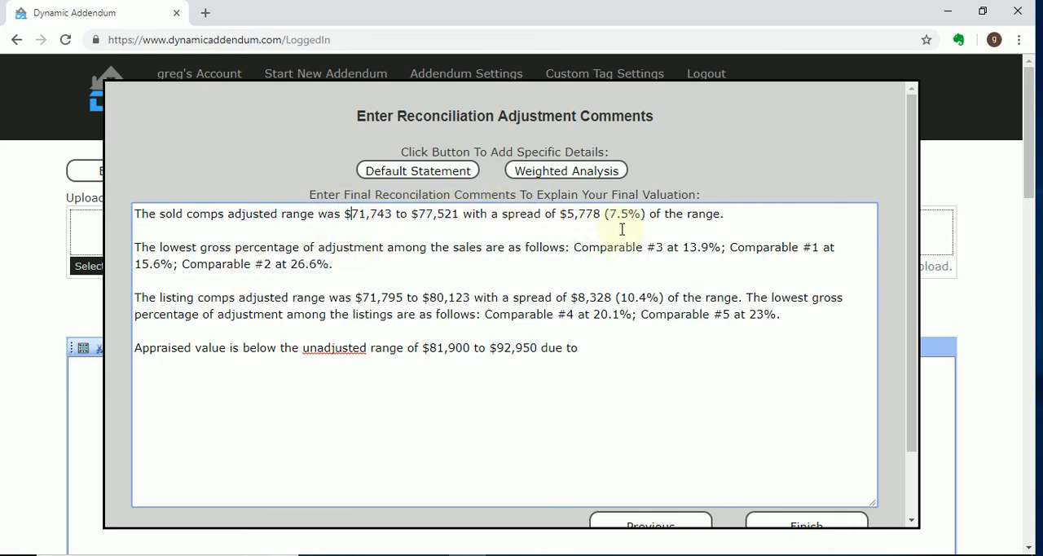
Review the gross adjustment, listing range and unadjusted range statements in the reconciliation comments, and finish the addendum
drag(343, 247, 657, 267)
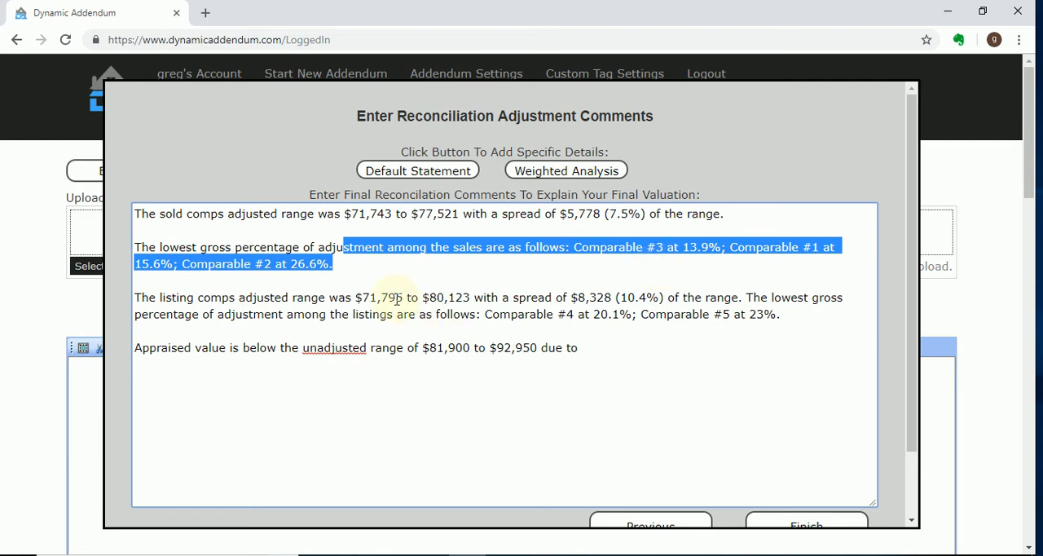
drag(362, 299, 748, 326)
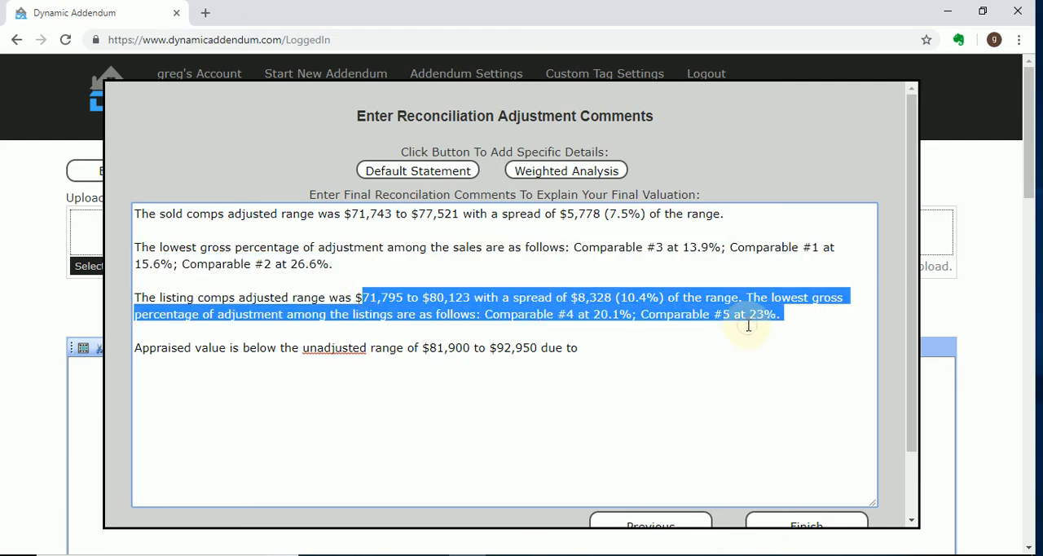
click(145, 348)
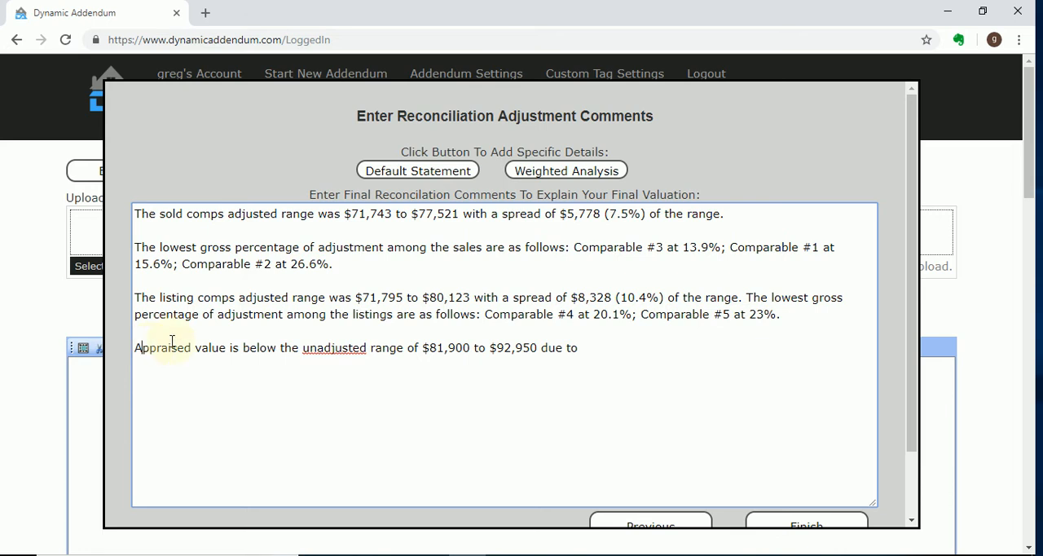
drag(603, 351, 419, 348)
click(600, 348)
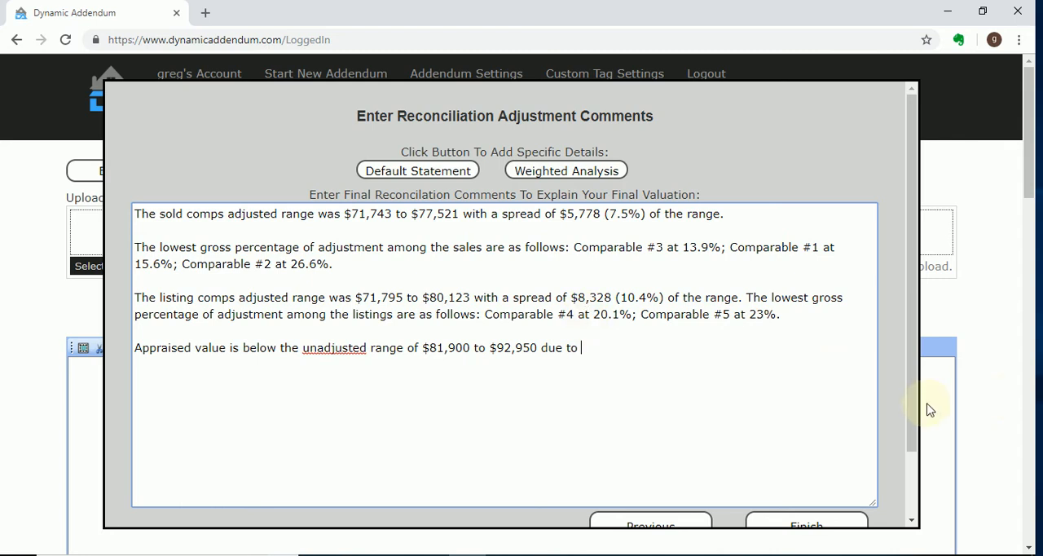
scroll(651, 360, down, 2)
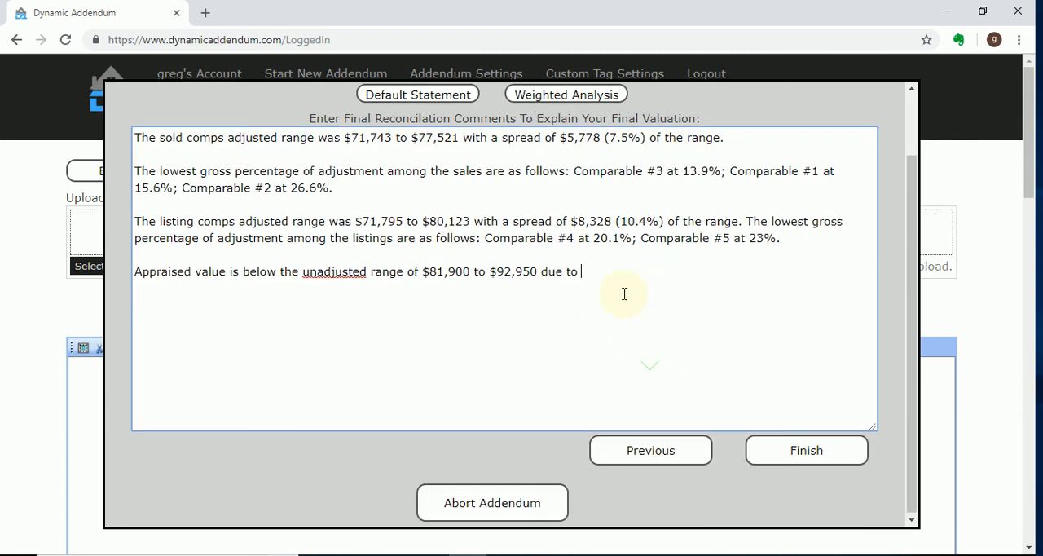
click(822, 463)
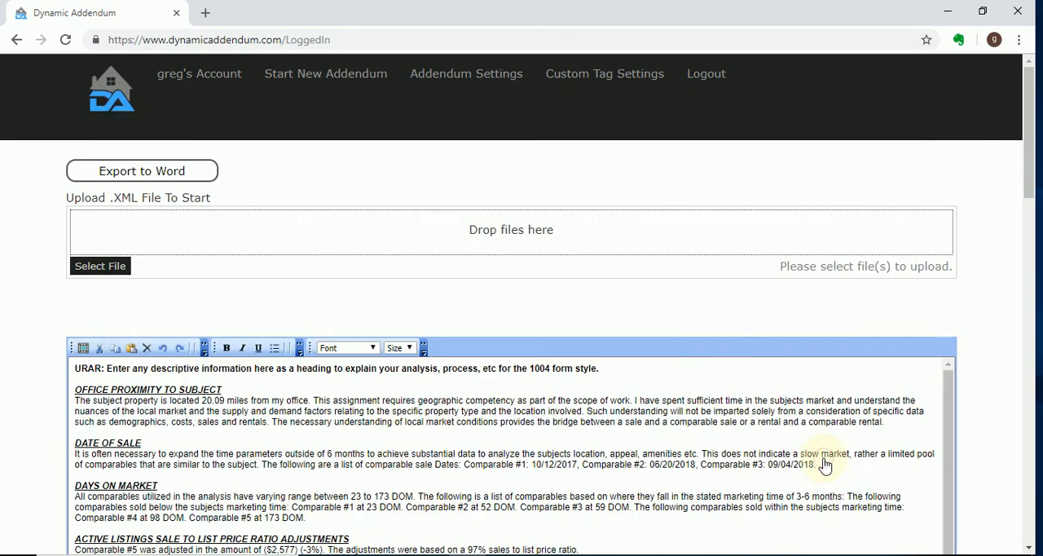
Skim the opening sections of the generated addendum and examine the office proximity paragraph and its mileage
scroll(967, 289, down, 2)
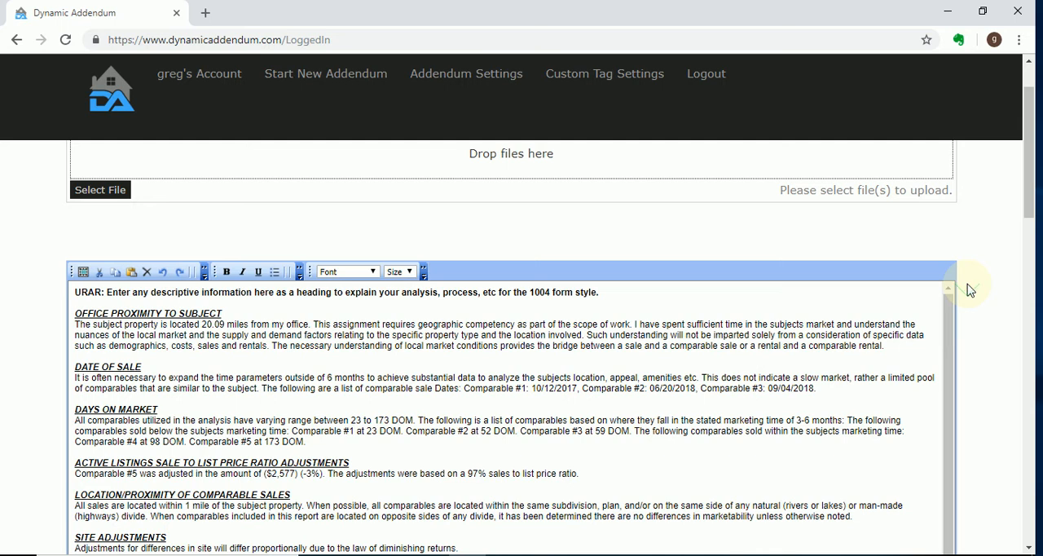
scroll(969, 290, down, 2)
scroll(971, 289, down, 2)
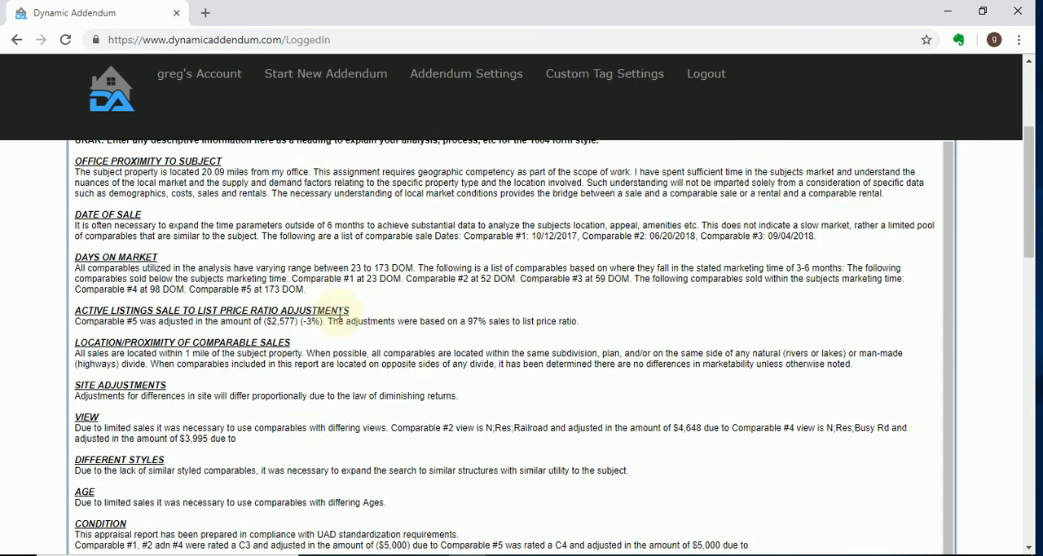
scroll(338, 313, up, 2)
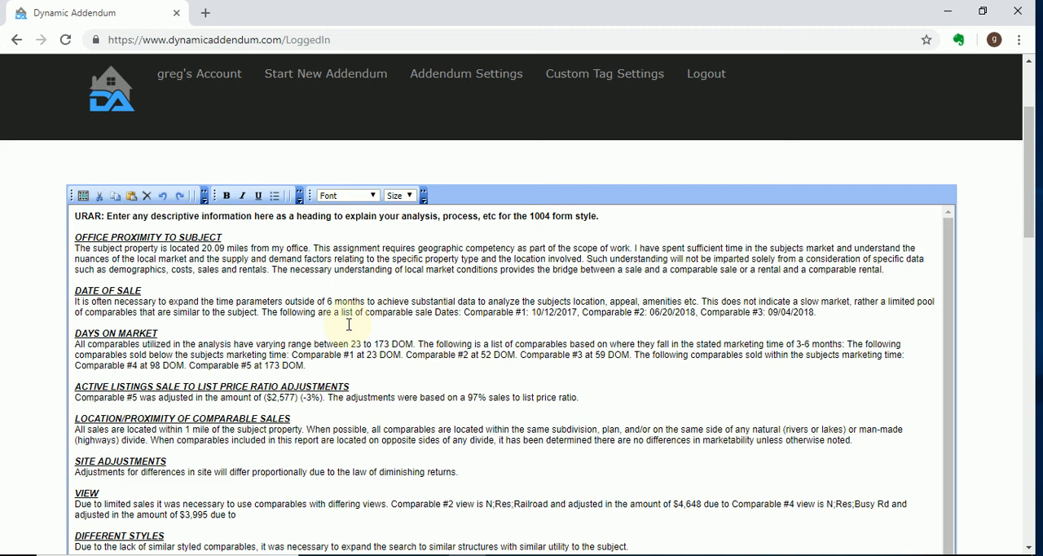
scroll(349, 323, up, 2)
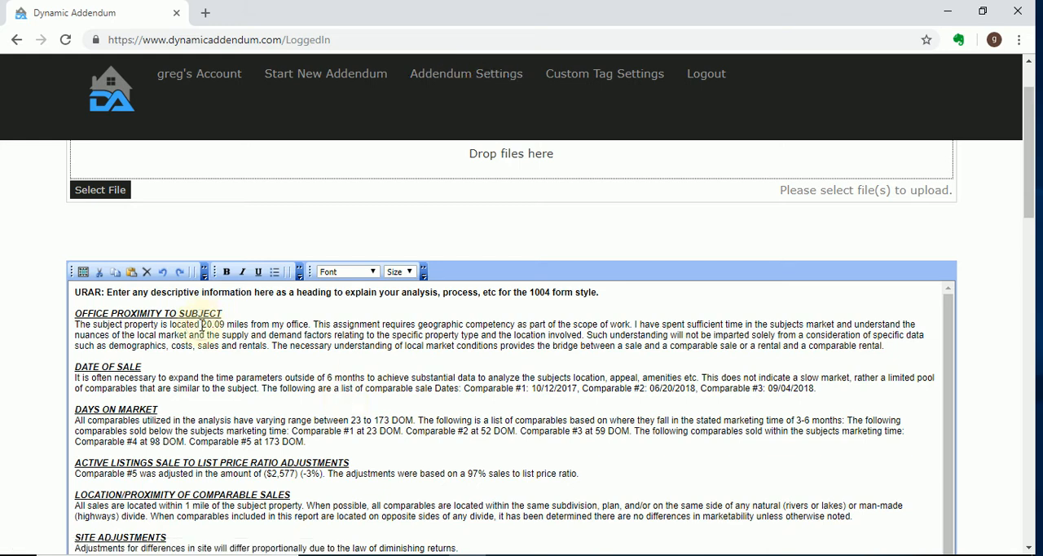
drag(200, 324, 226, 325)
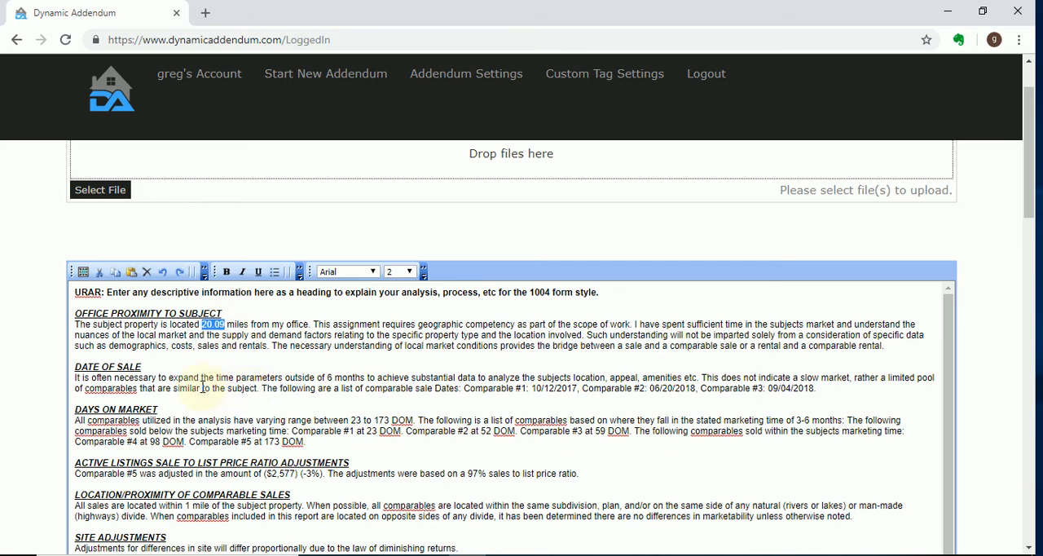
drag(207, 346, 88, 312)
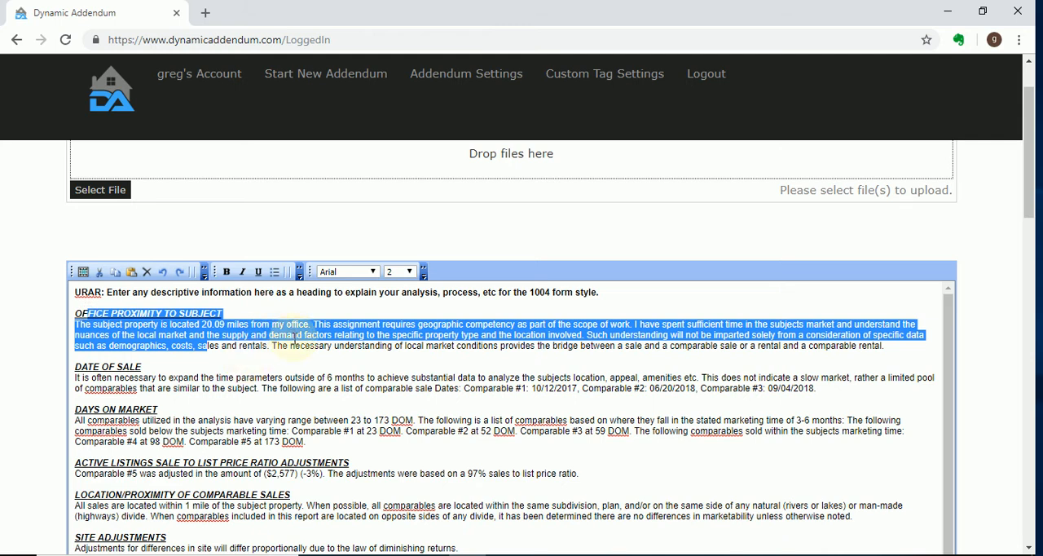
click(270, 368)
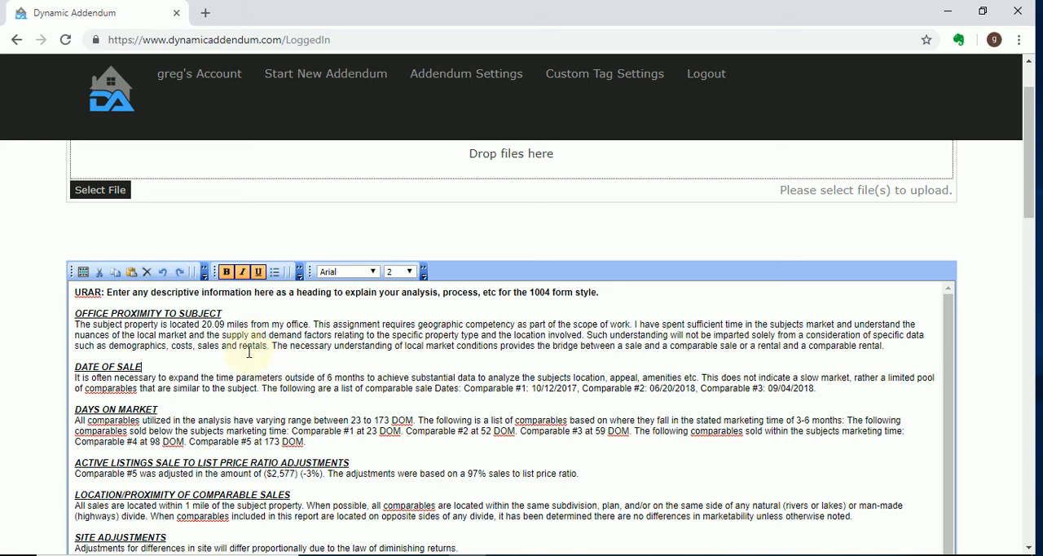
Examine the days on market section for the overall range, individual comparables and stated marketing time
scroll(261, 329, down, 1)
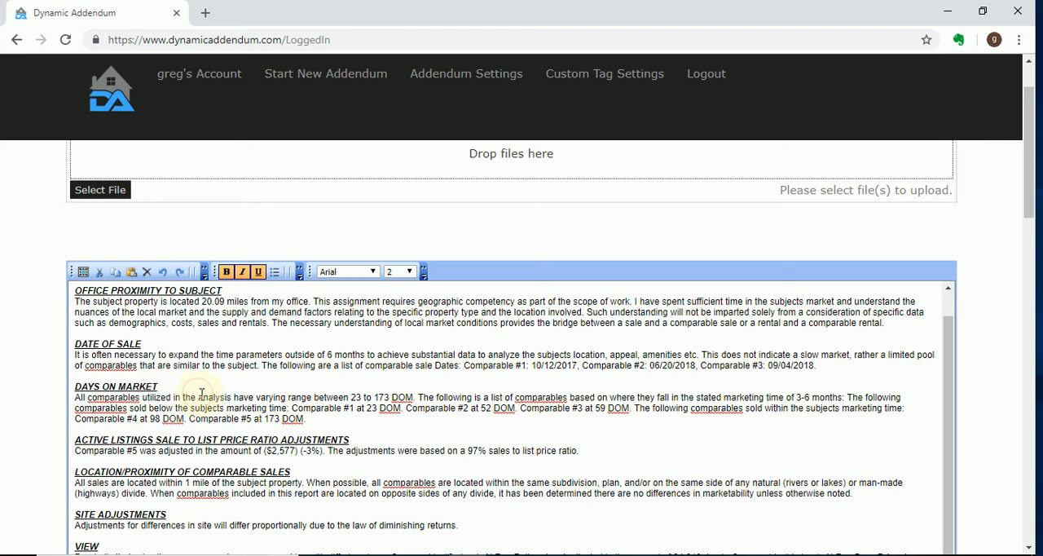
drag(197, 397, 356, 397)
click(266, 399)
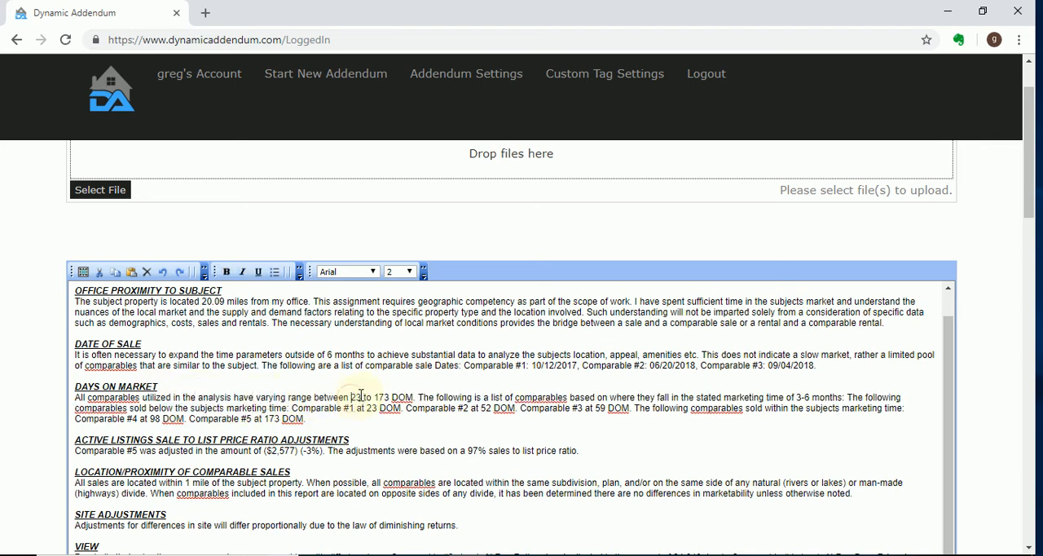
drag(351, 398, 413, 400)
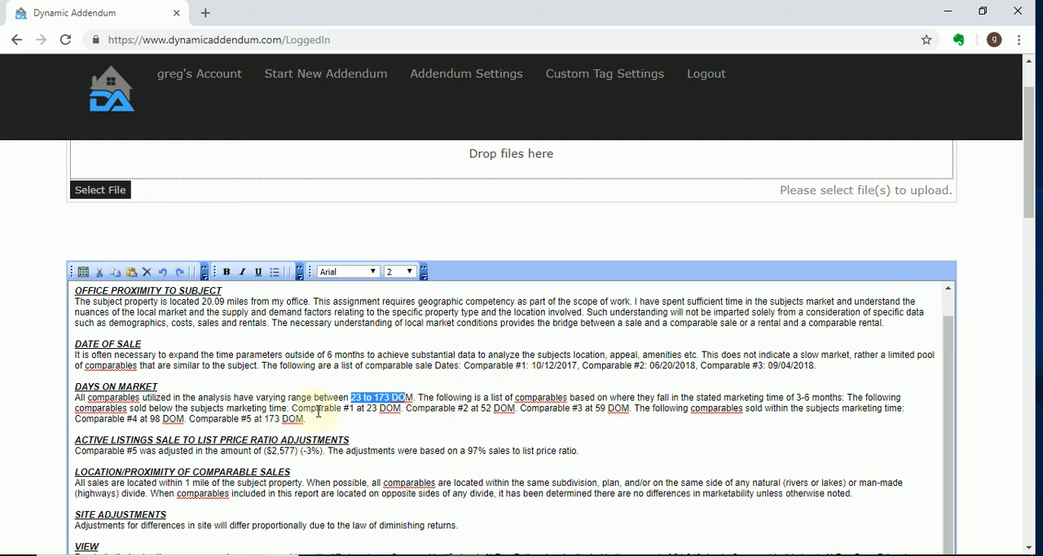
drag(303, 408, 400, 408)
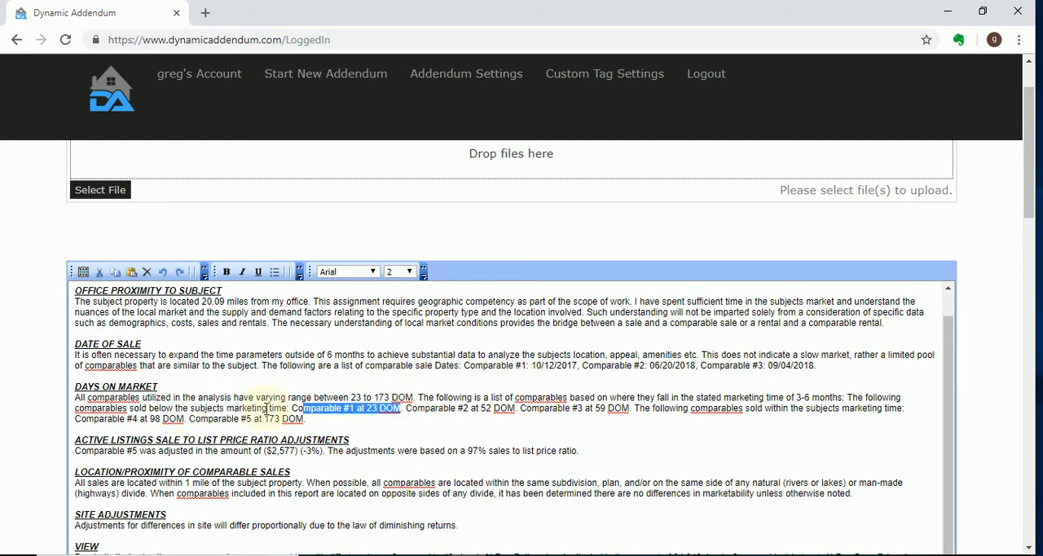
drag(141, 409, 299, 408)
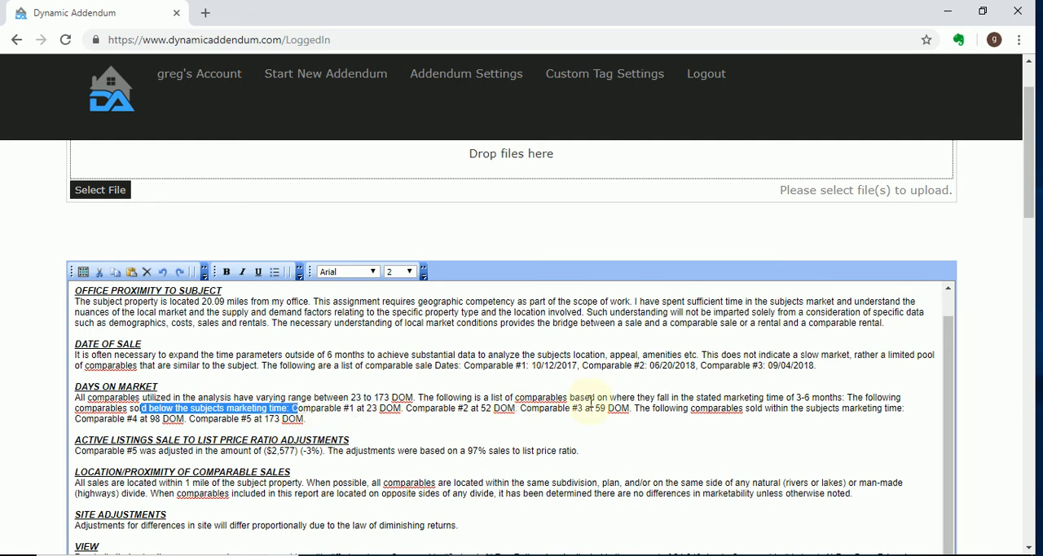
drag(795, 399, 837, 399)
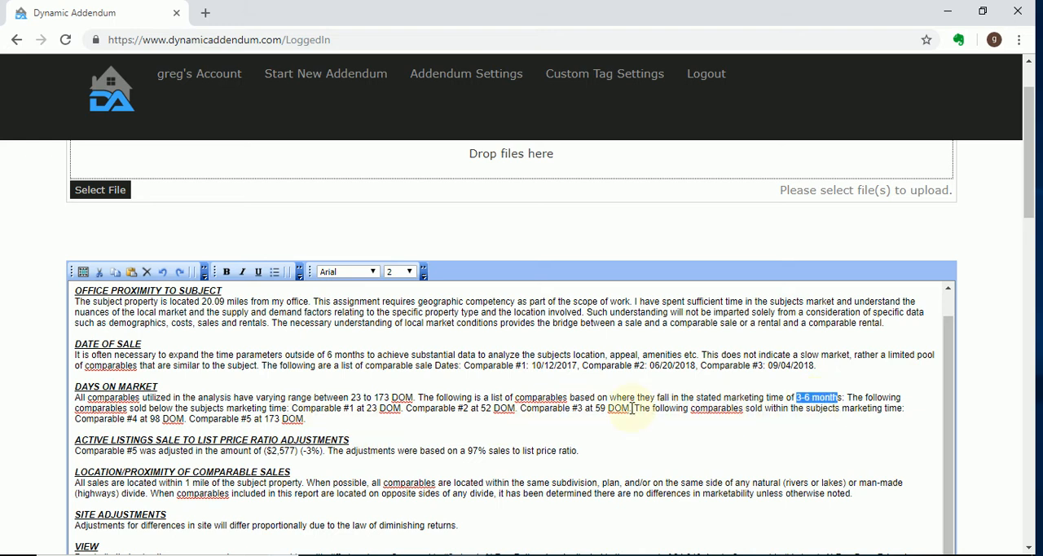
Review the active listings sale to list price ratio adjustment and the location/proximity of comparable sales paragraph
scroll(571, 454, down, 1)
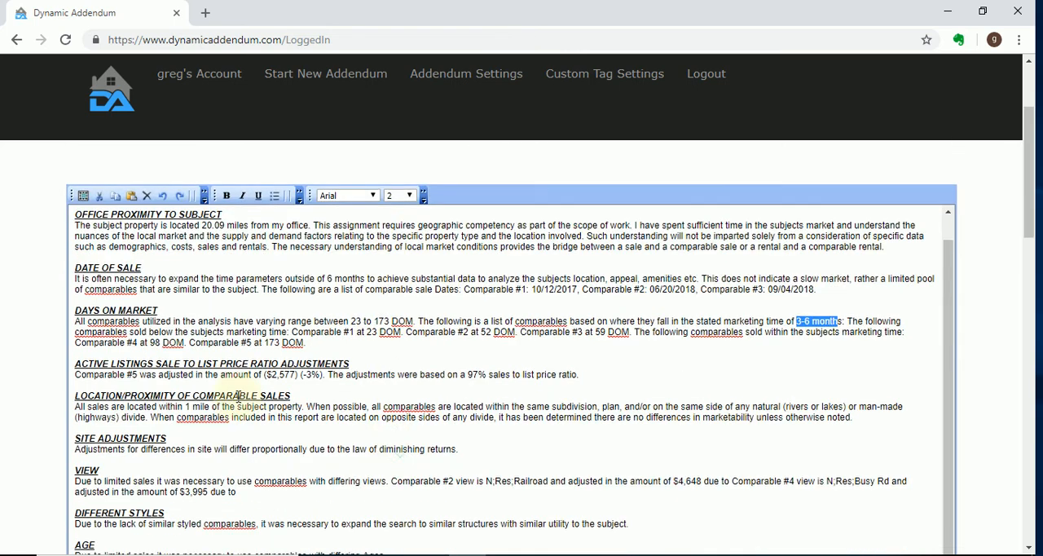
drag(248, 373, 523, 374)
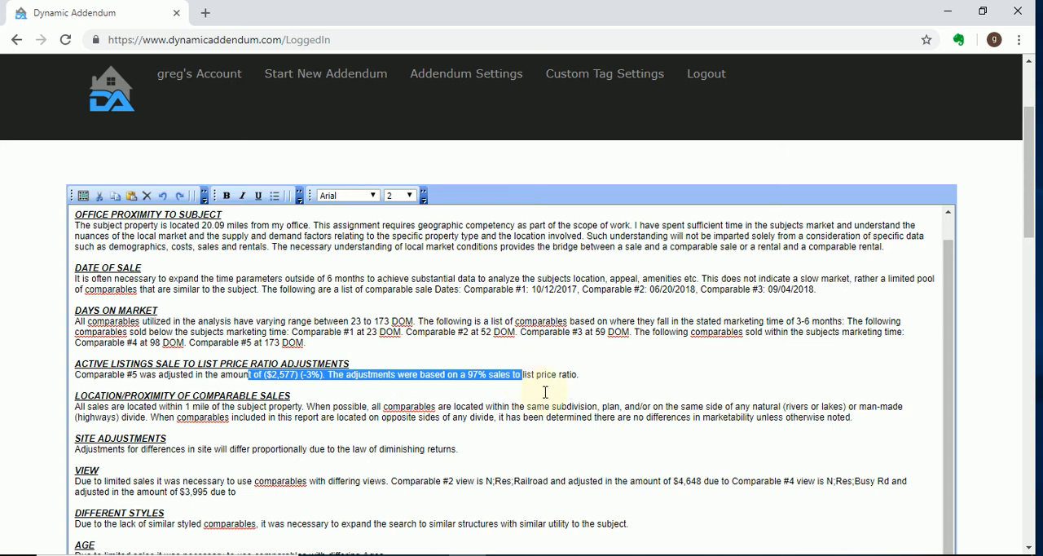
scroll(395, 406, down, 1)
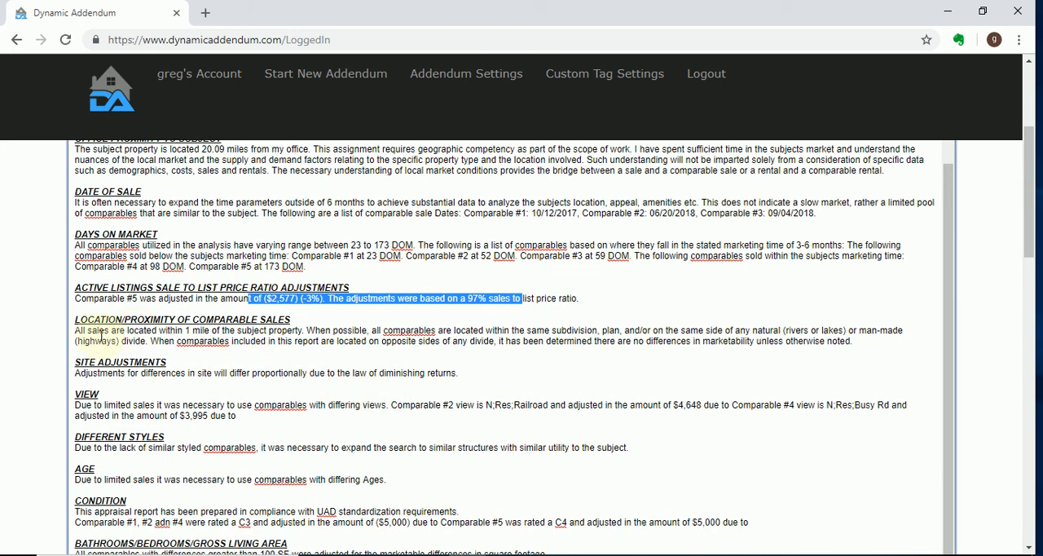
drag(65, 330, 899, 348)
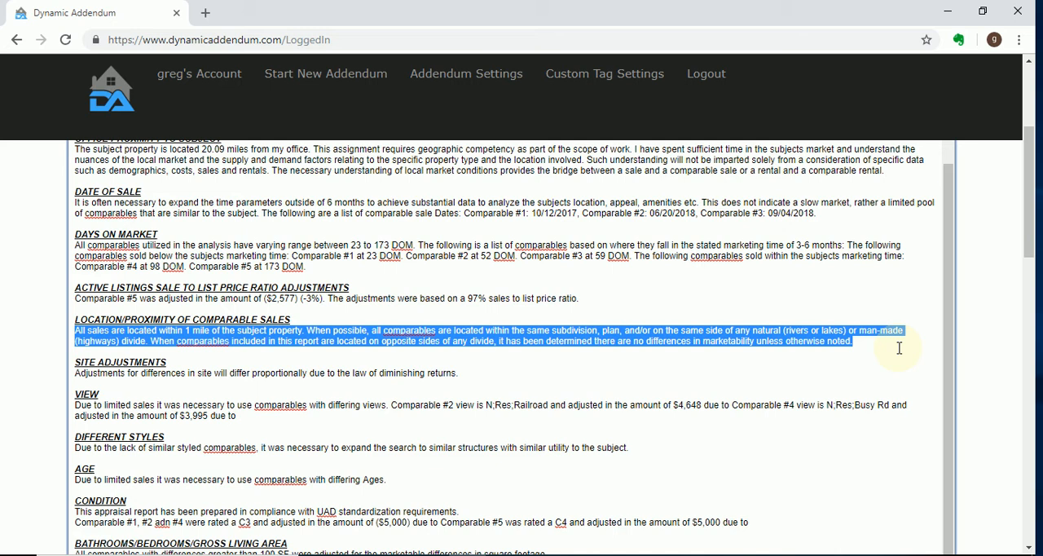
Examine the View section's comments on comparables #2 and #4 in the addendum
scroll(49, 420, down, 1)
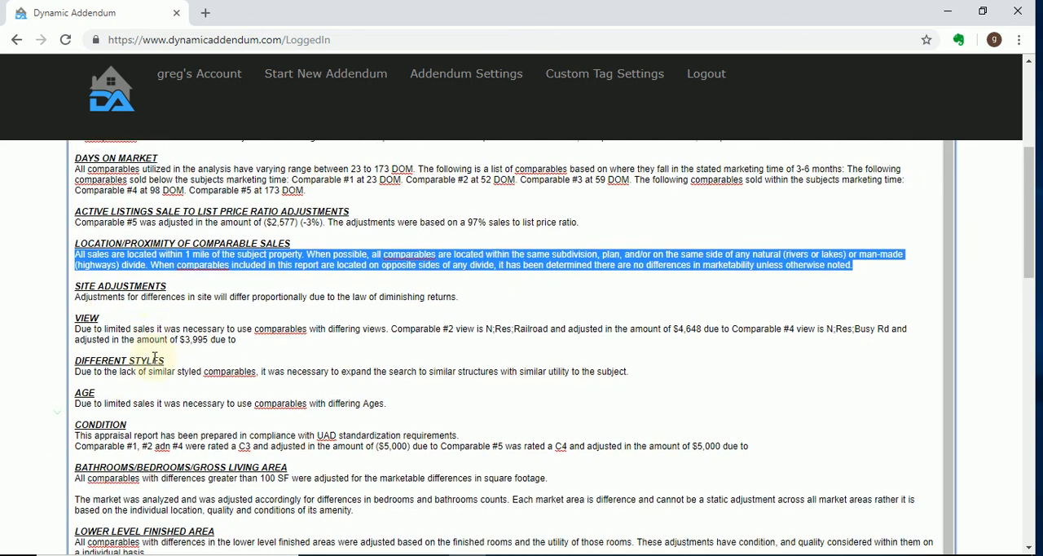
scroll(117, 277, down, 1)
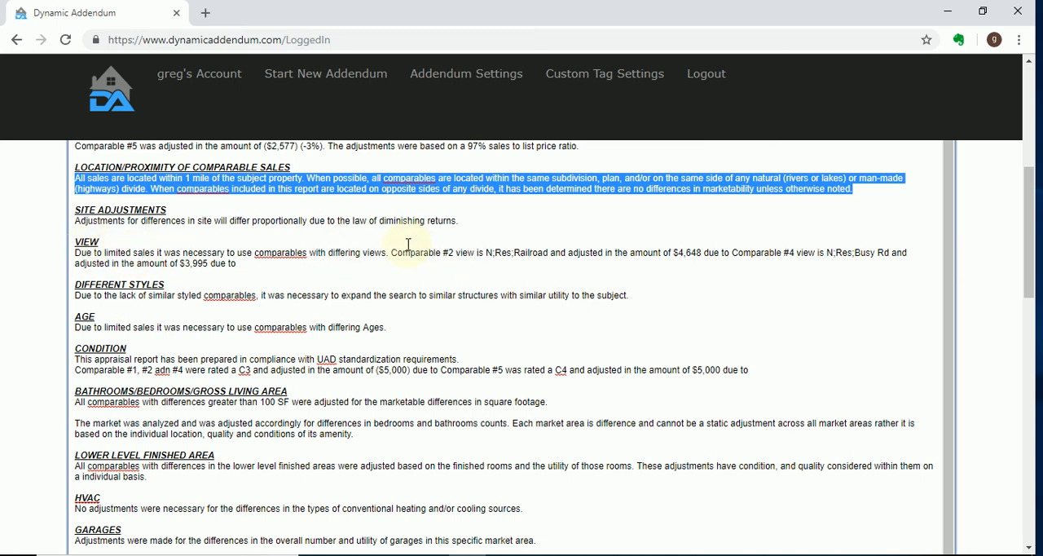
drag(391, 253, 413, 268)
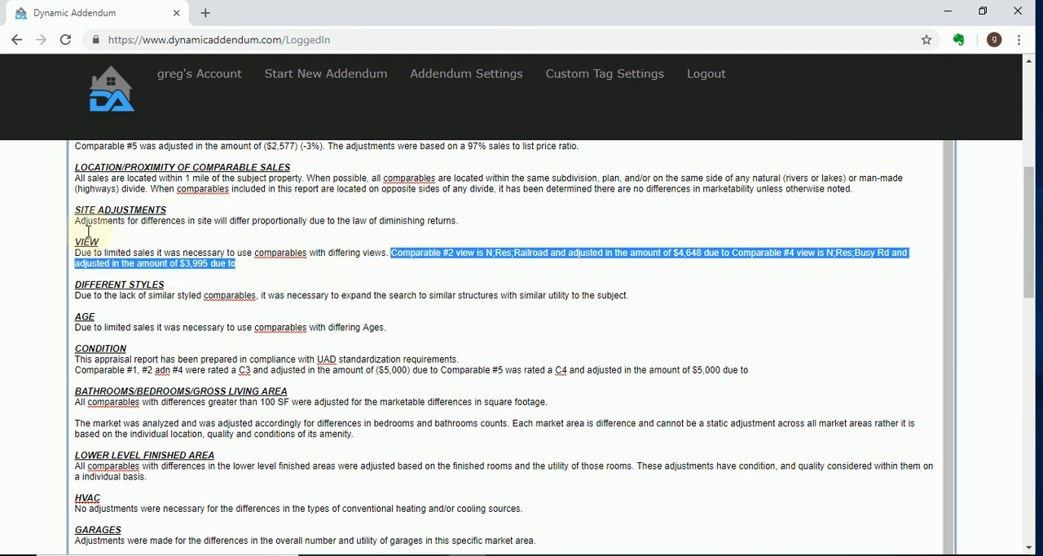
drag(81, 230, 273, 269)
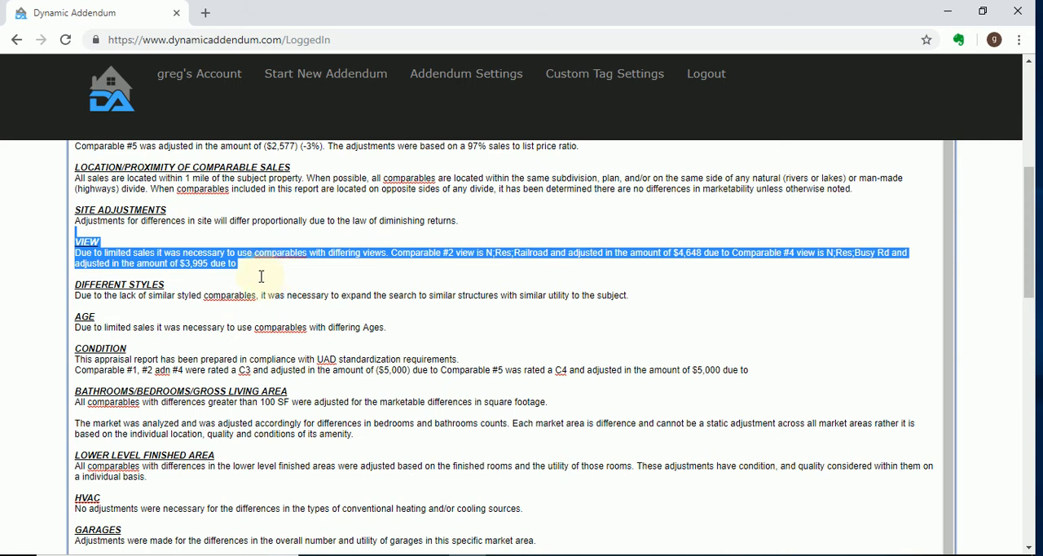
Review the Condition section's comparable ratings and the Predominant Value explanation in the addendum
scroll(268, 274, down, 1)
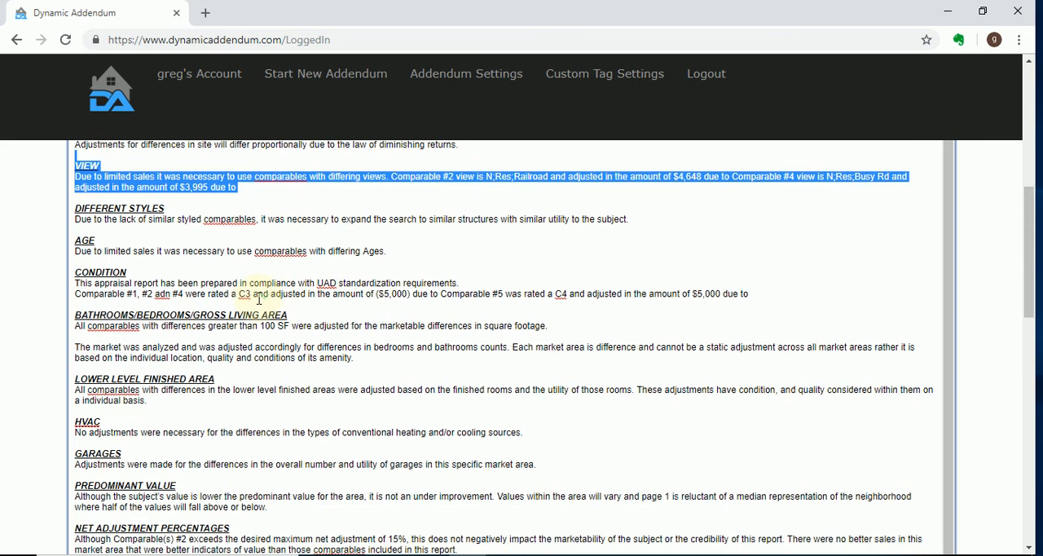
click(144, 279)
drag(144, 280, 181, 293)
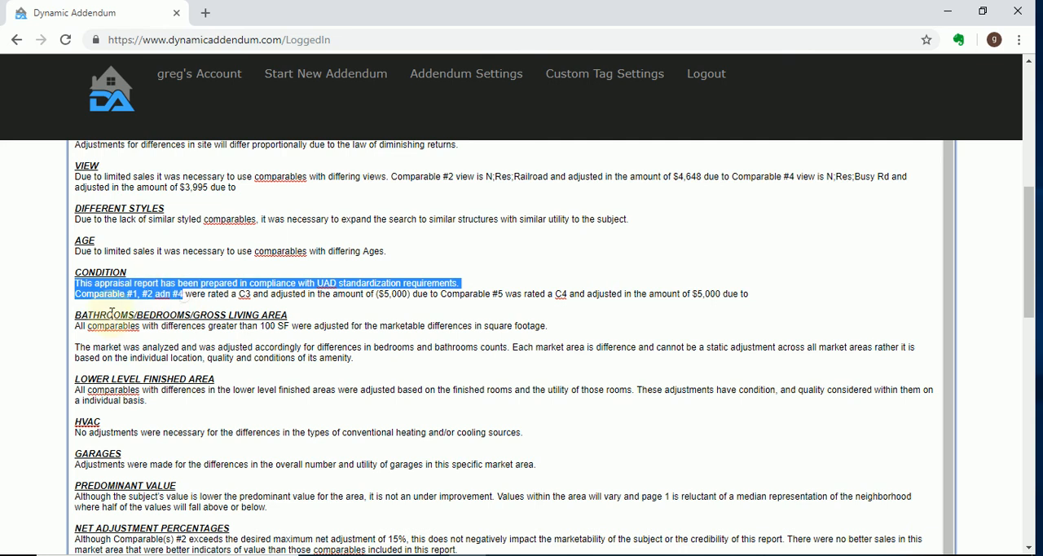
scroll(130, 289, down, 2)
scroll(123, 287, down, 1)
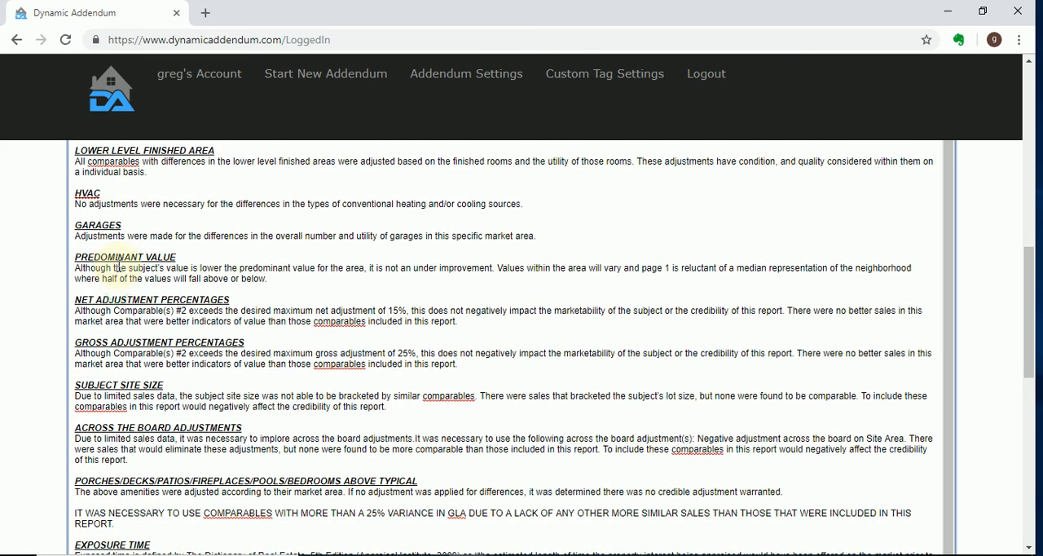
drag(115, 266, 128, 285)
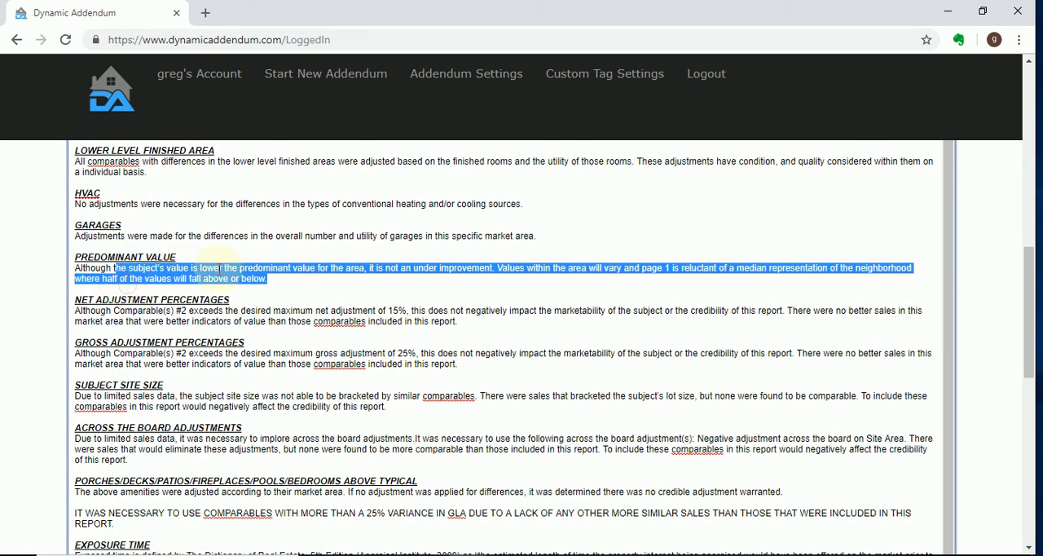
Check the Predominant Value paragraph's wording on the subject's value relative to the area and the type of improvement
click(199, 268)
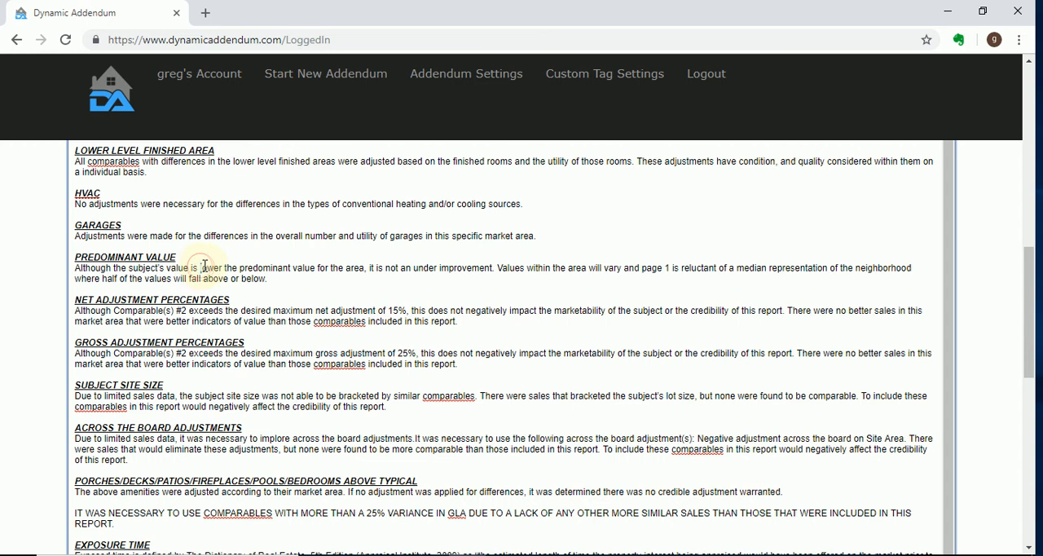
drag(200, 268, 222, 269)
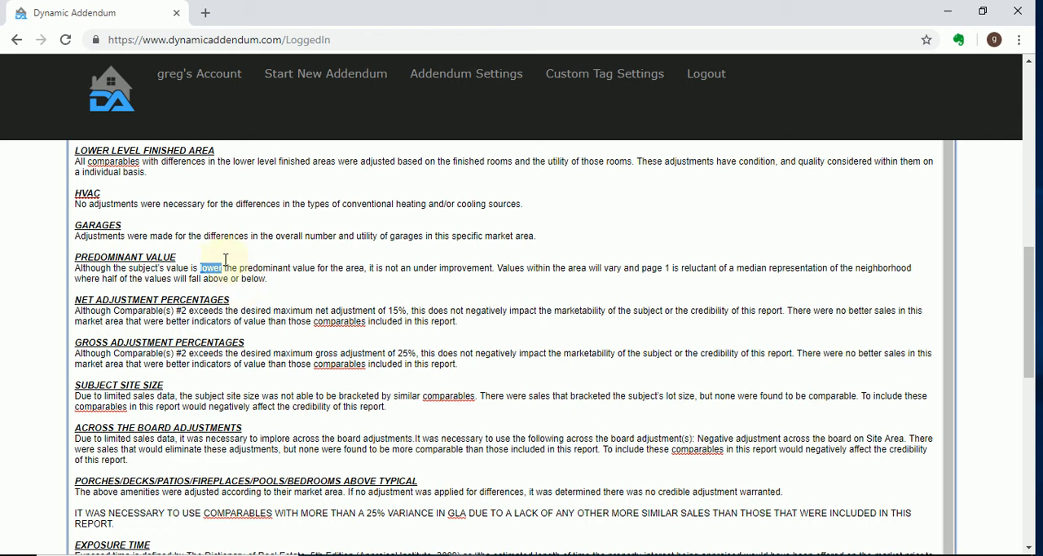
double_click(420, 267)
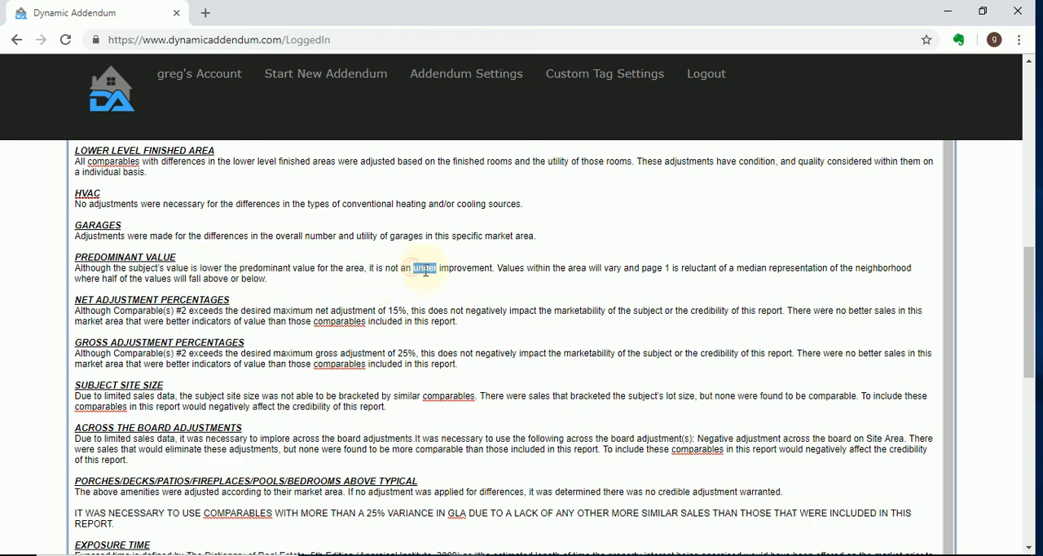
double_click(211, 267)
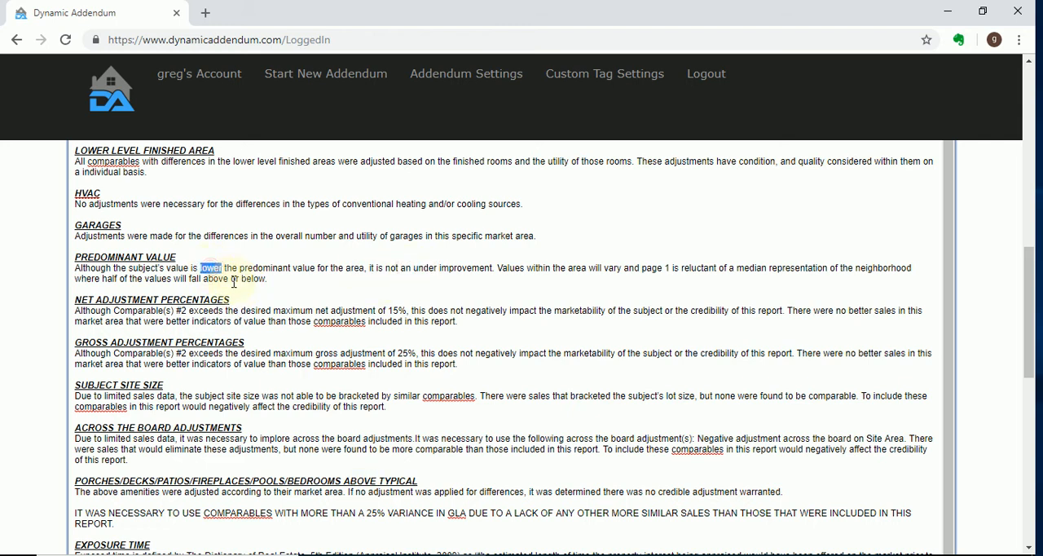
double_click(425, 267)
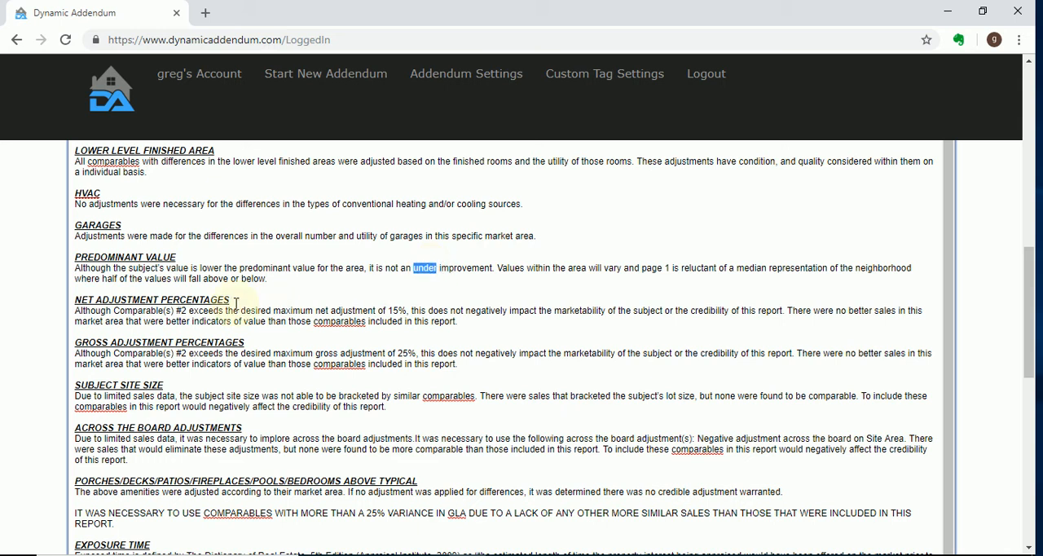
Review the net and gross adjustment percentages, subject site size and across the board adjustments paragraphs
drag(173, 311, 195, 310)
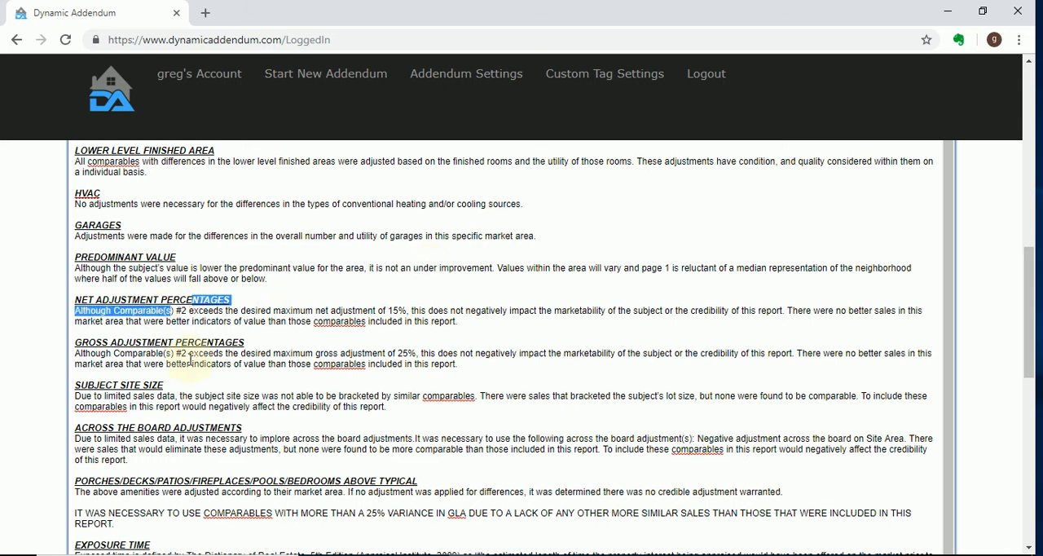
click(185, 312)
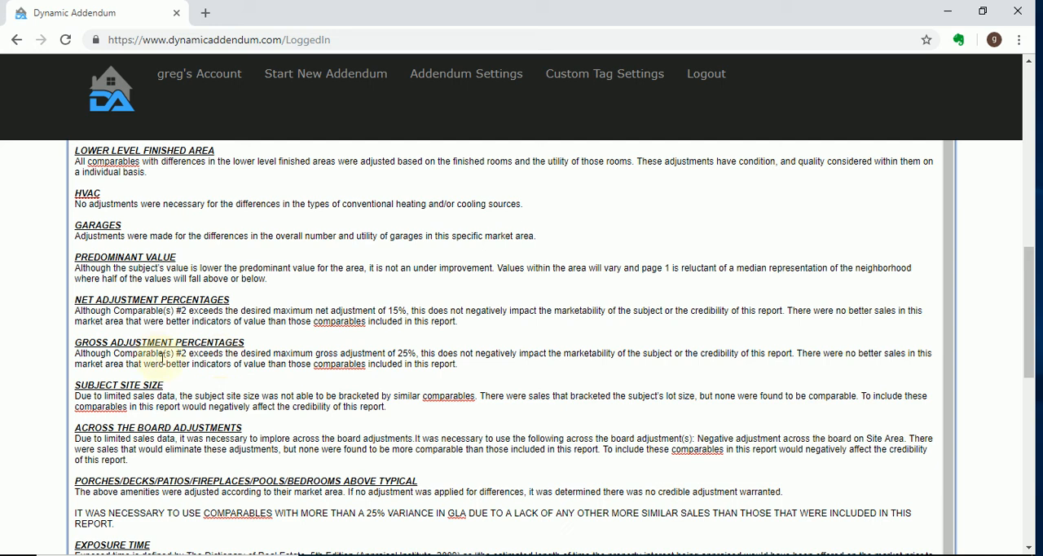
scroll(140, 398, down, 2)
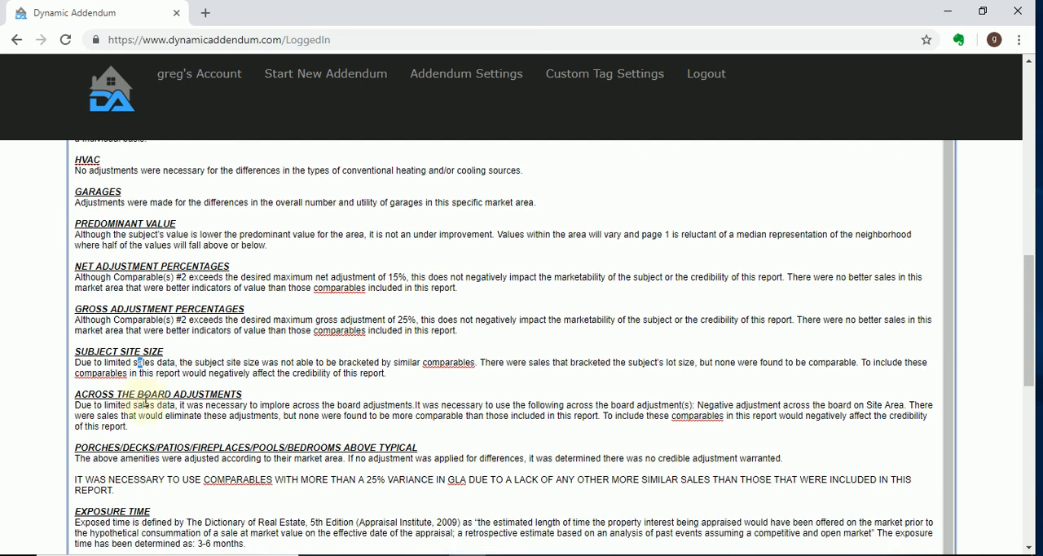
drag(145, 306, 75, 276)
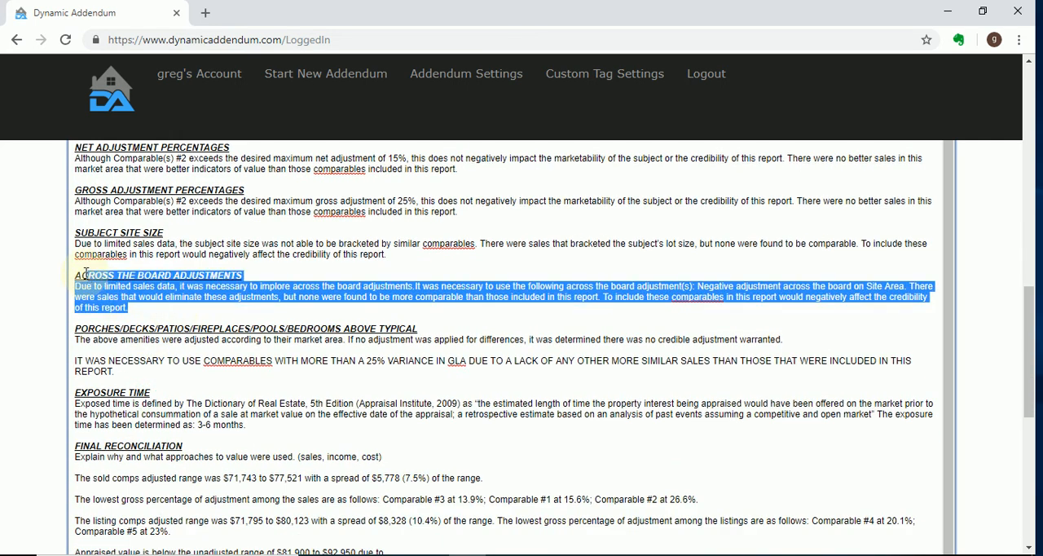
Examine the Final Reconciliation section's adjusted ranges, gross adjustment percentages and appraised value statement
scroll(130, 326, down, 2)
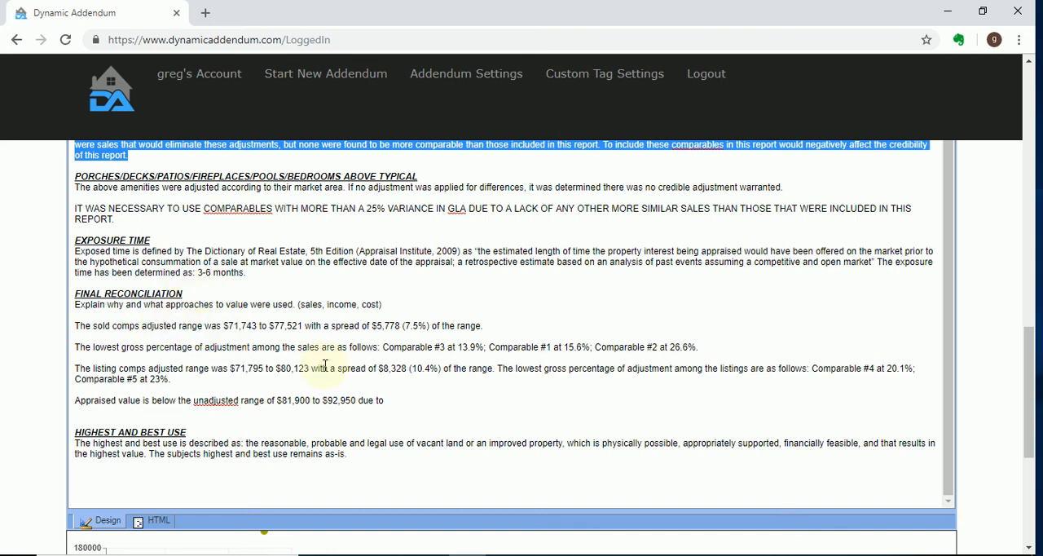
drag(408, 400, 75, 299)
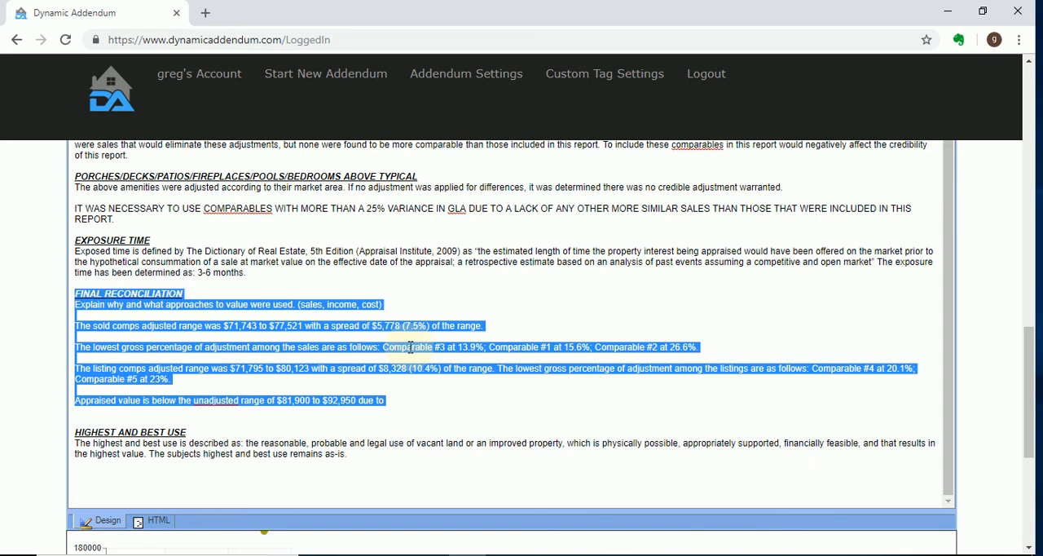
scroll(573, 308, up, 5)
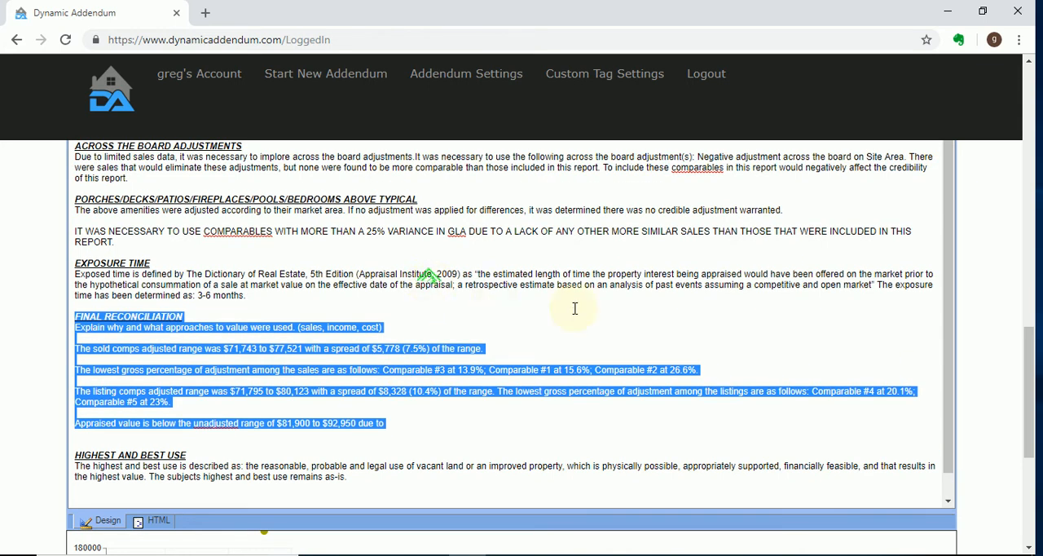
Select the entire addendum text in the editor for copying
scroll(642, 334, up, 5)
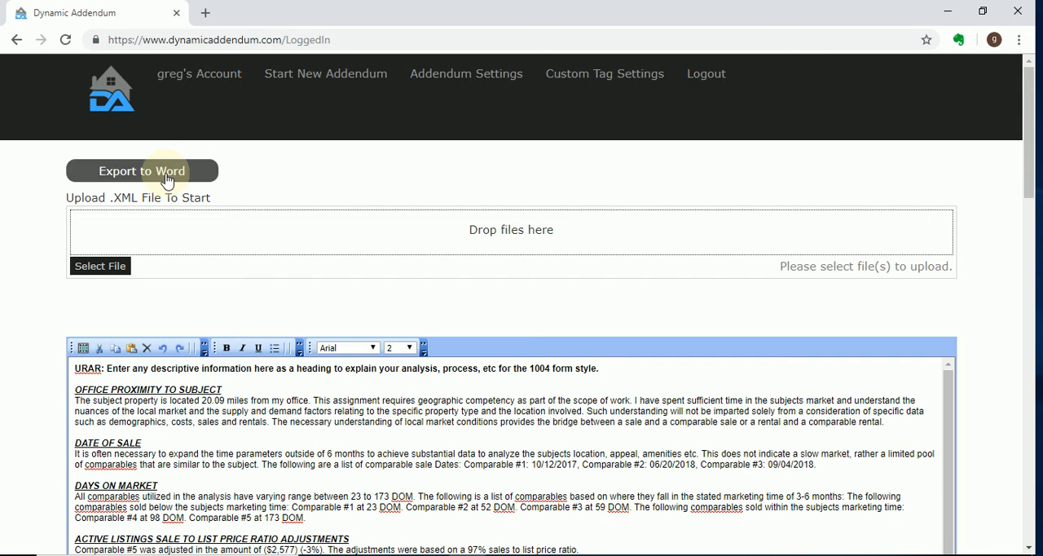
click(83, 348)
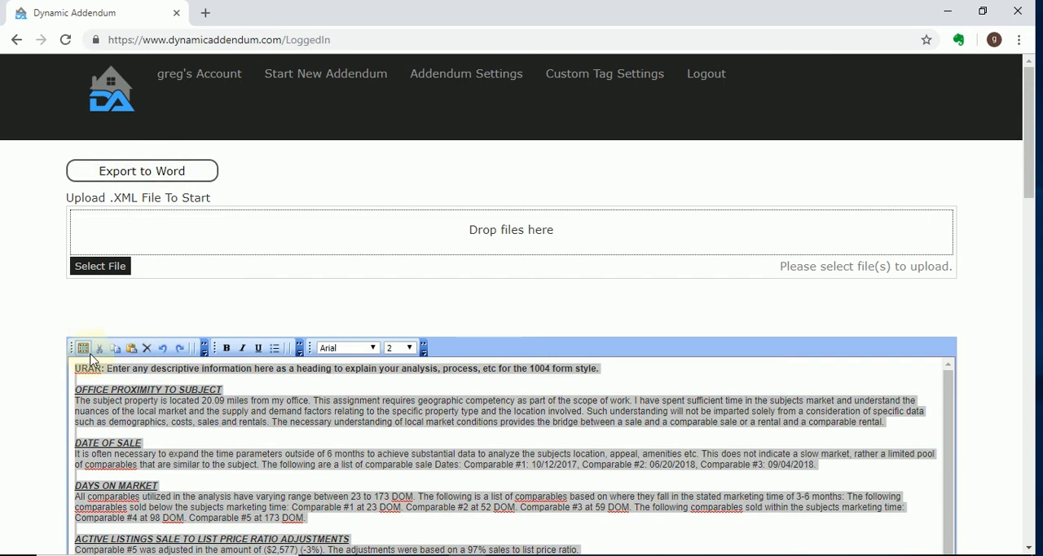
right_click(153, 407)
click(193, 210)
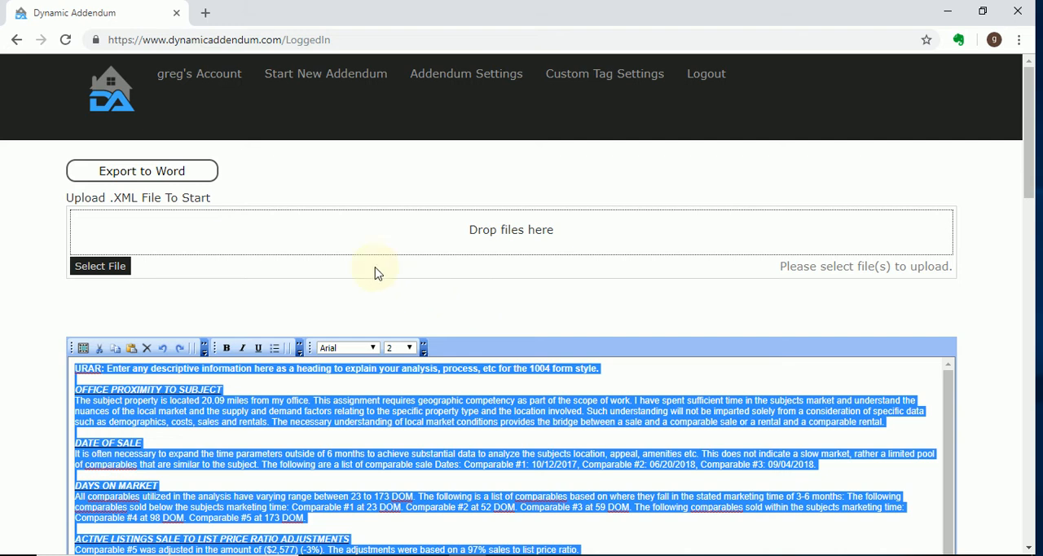
Export the addendum to Word, view the downloaded document in a maximized window, and close it
click(176, 172)
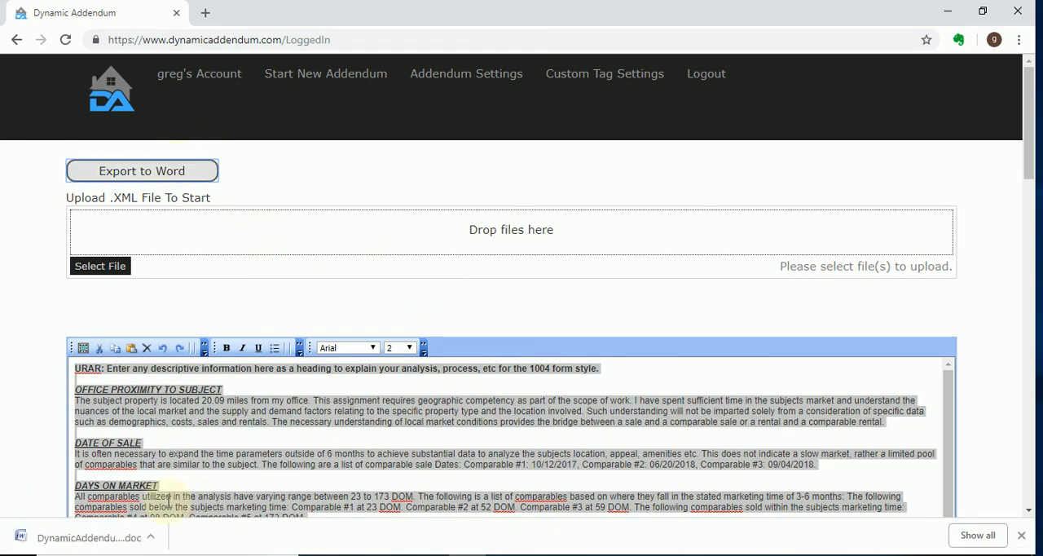
click(123, 536)
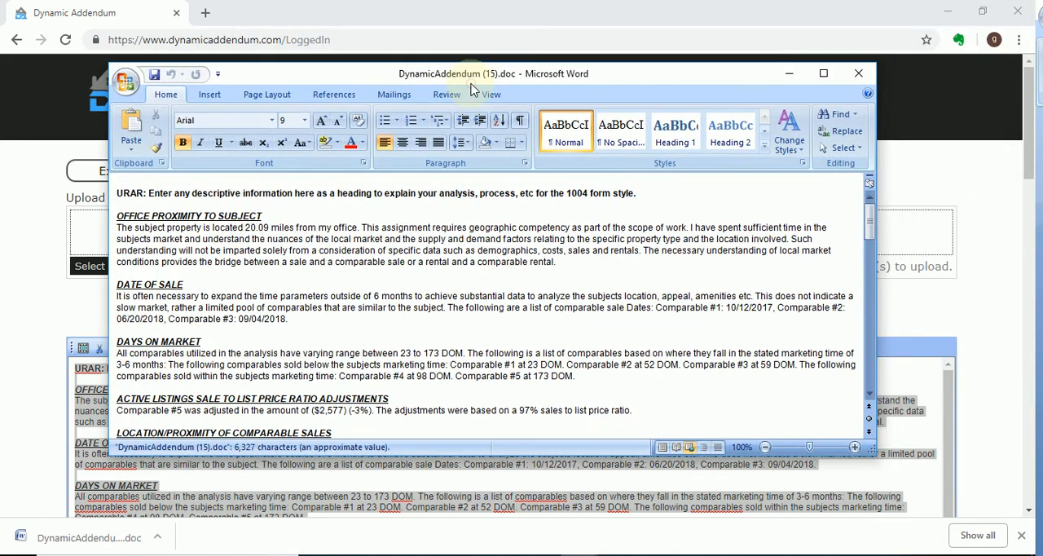
double_click(477, 73)
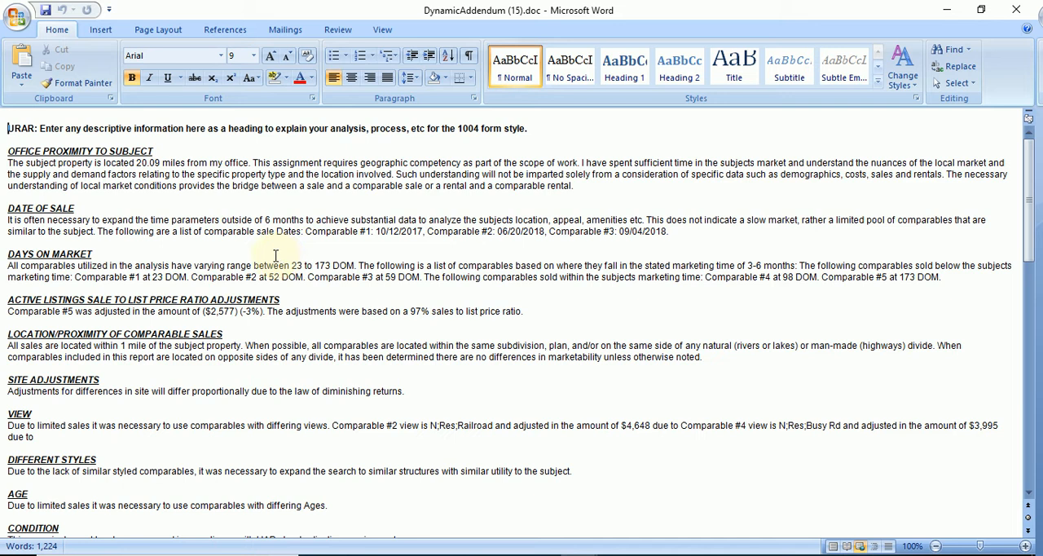
click(1017, 8)
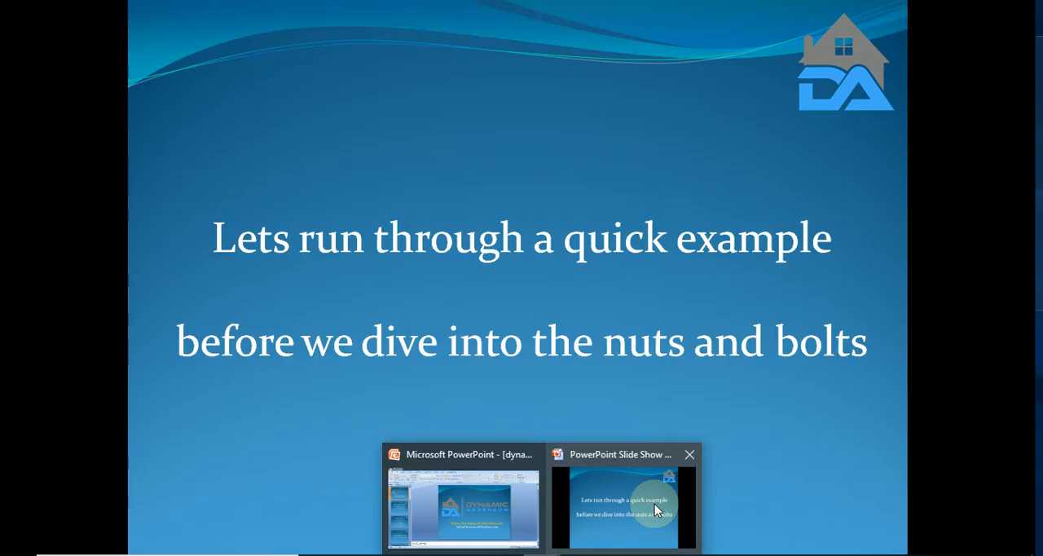
click(656, 507)
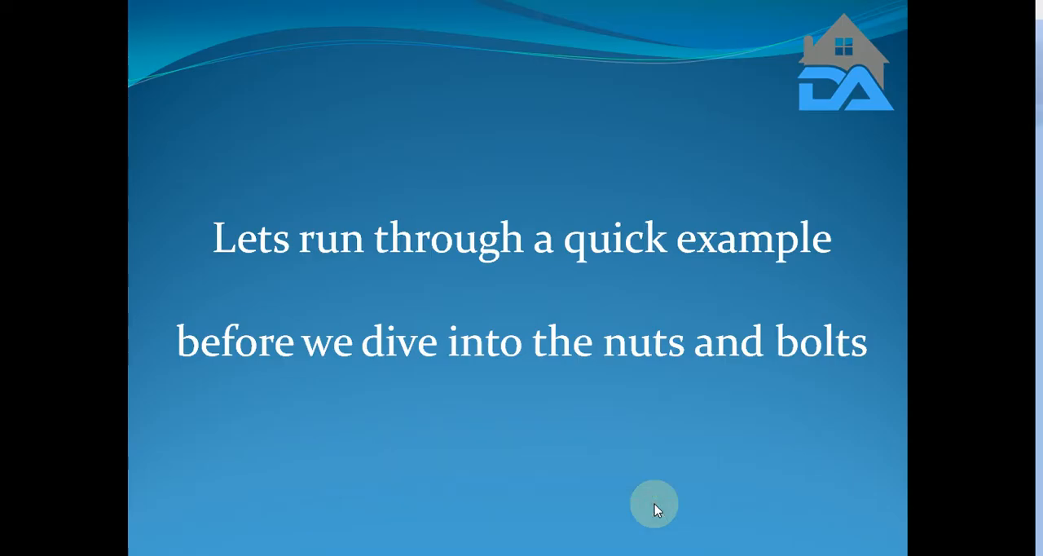
click(727, 459)
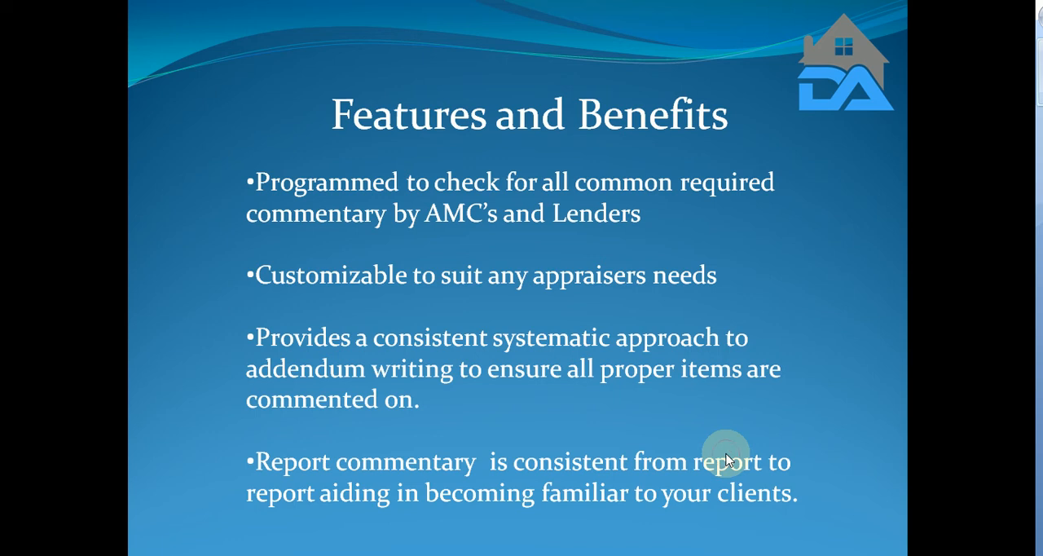
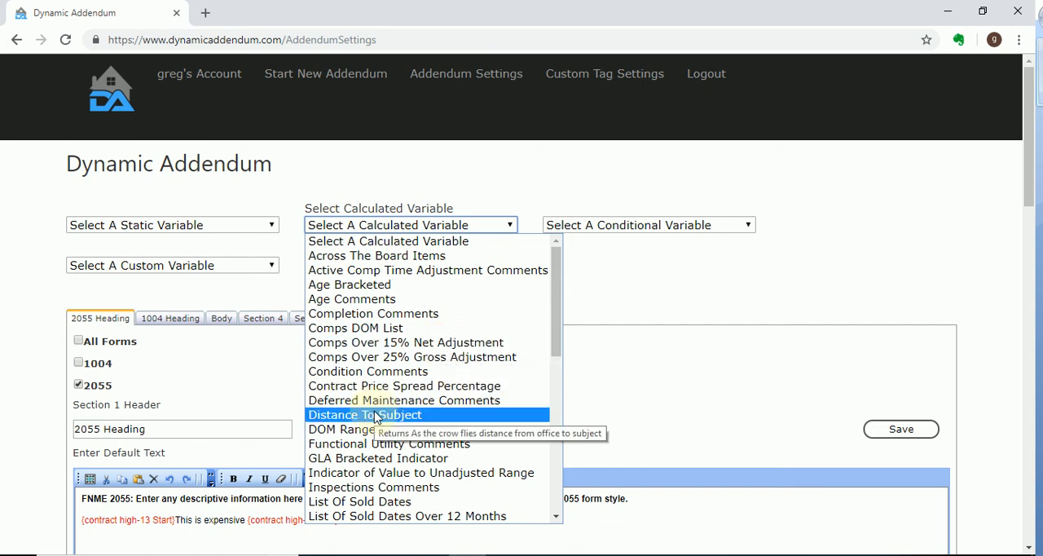
Review the available conditional variables and existing custom variables in the addendum settings
click(605, 225)
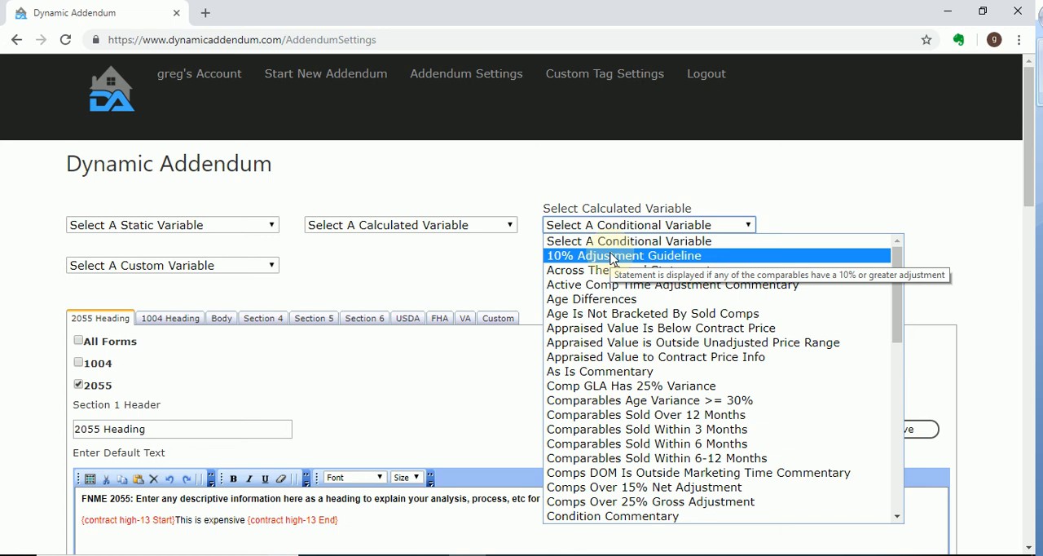
scroll(686, 391, down, 7)
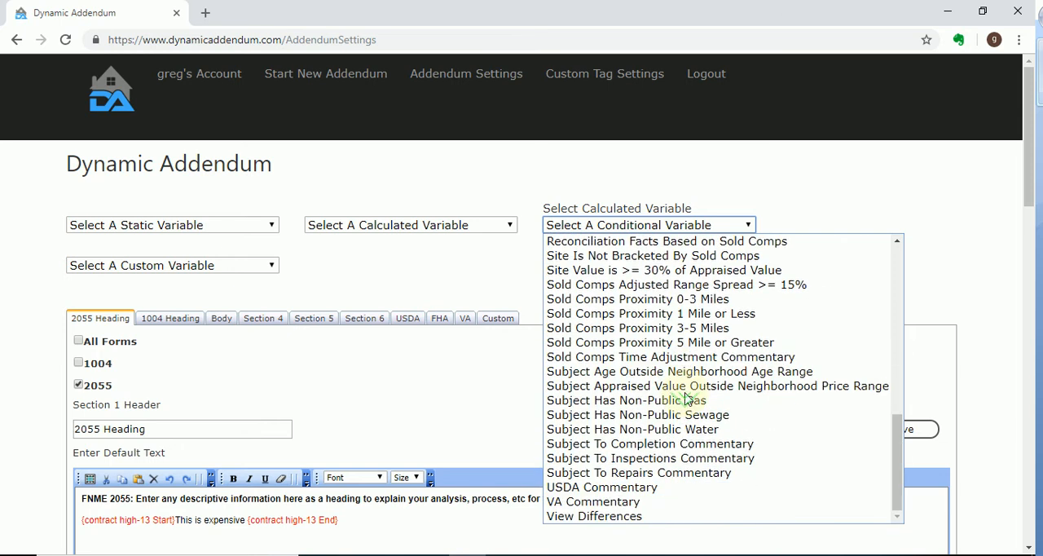
scroll(706, 419, up, 10)
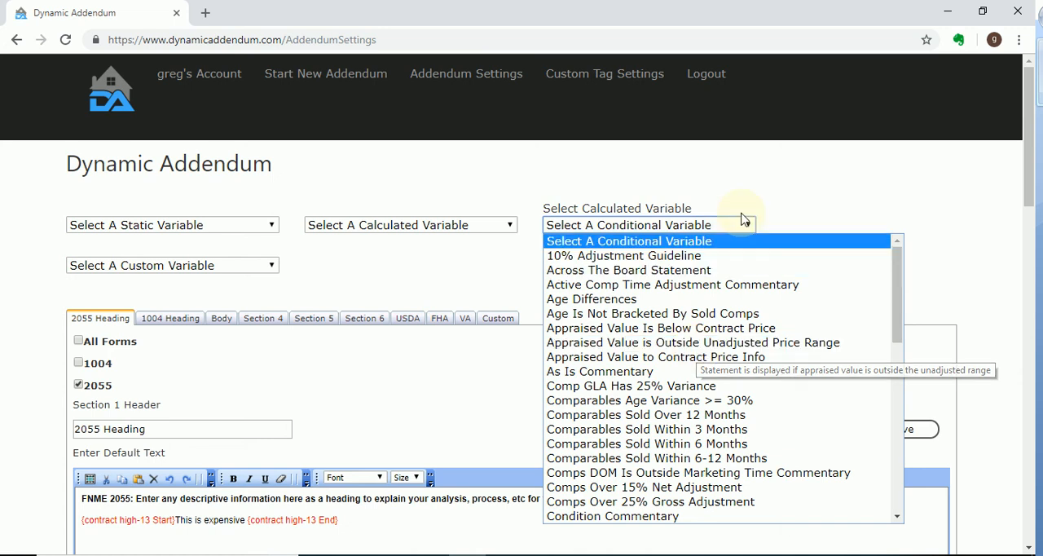
click(163, 267)
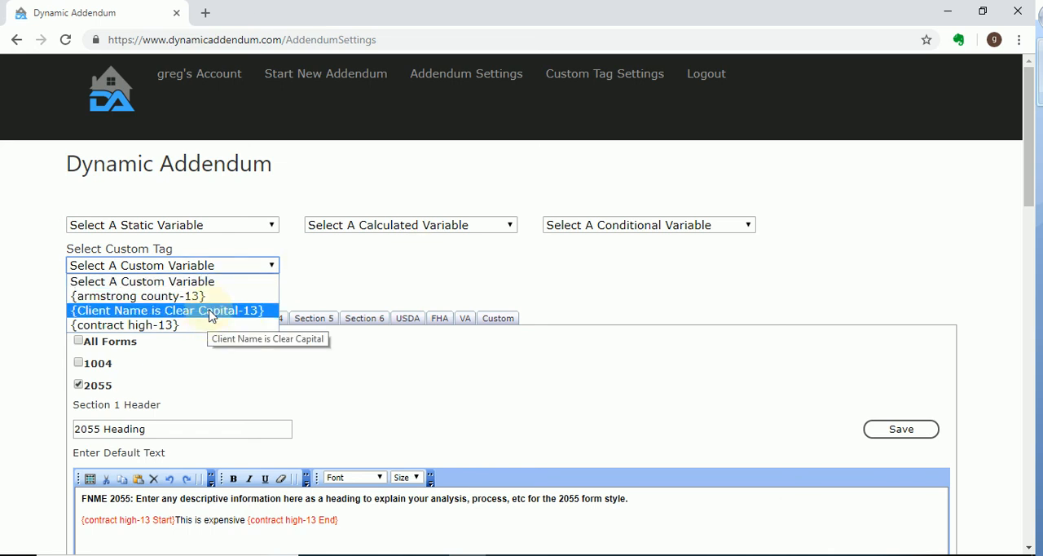
Start a custom tag with the condition that Client Name equals "Accurate"
click(592, 81)
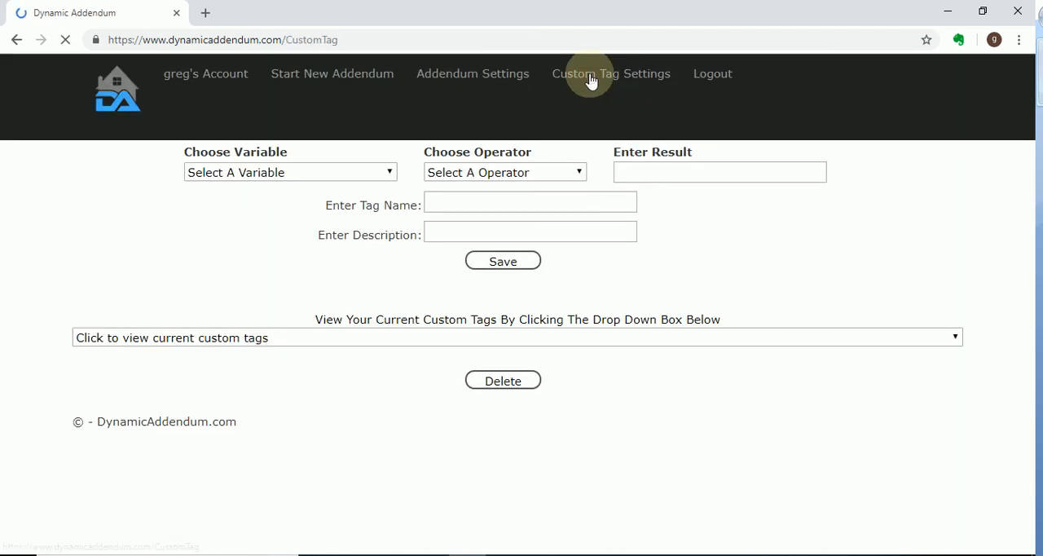
click(324, 176)
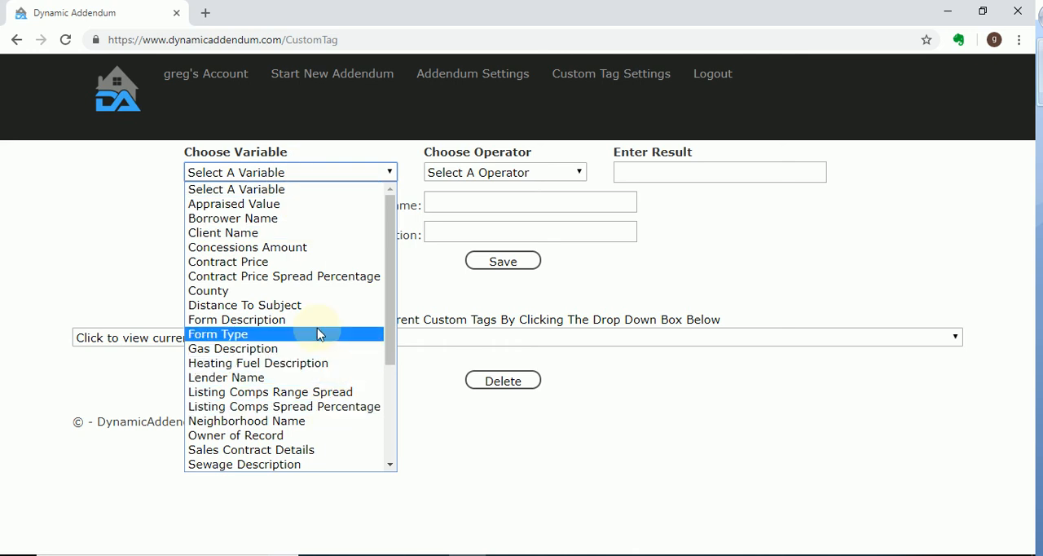
scroll(317, 334, down, 3)
scroll(316, 334, up, 4)
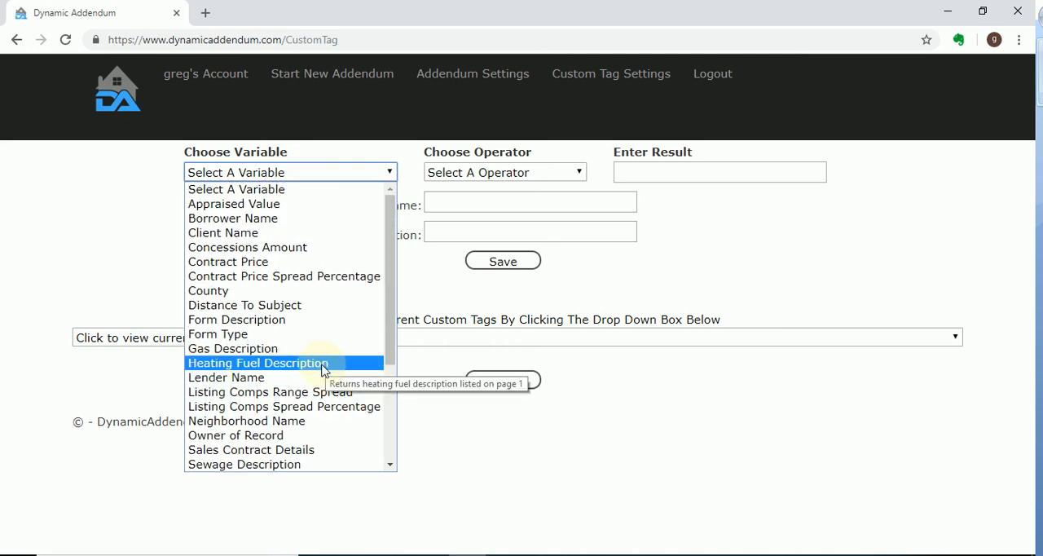
click(294, 238)
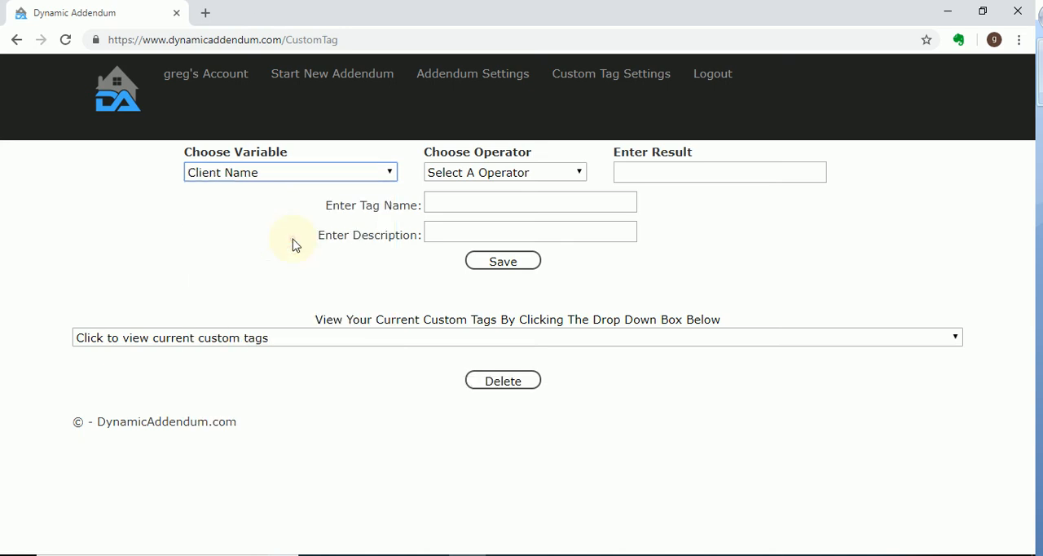
click(488, 171)
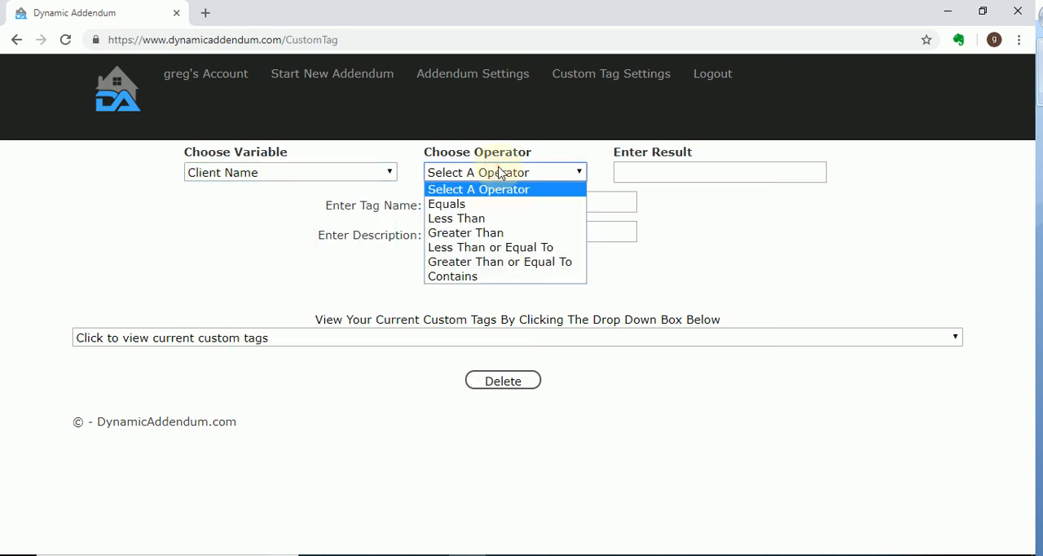
click(499, 207)
click(641, 175)
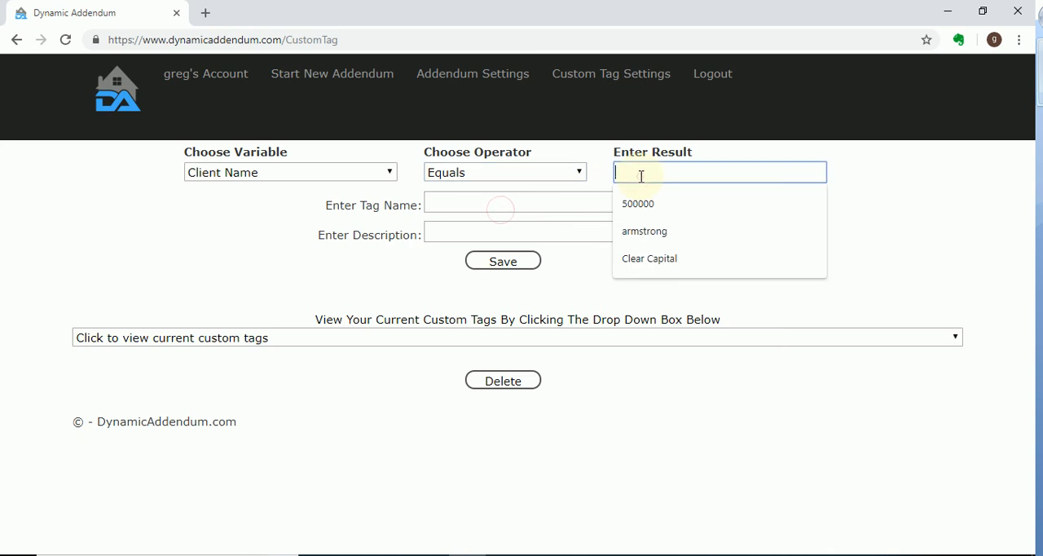
text(Accurate)
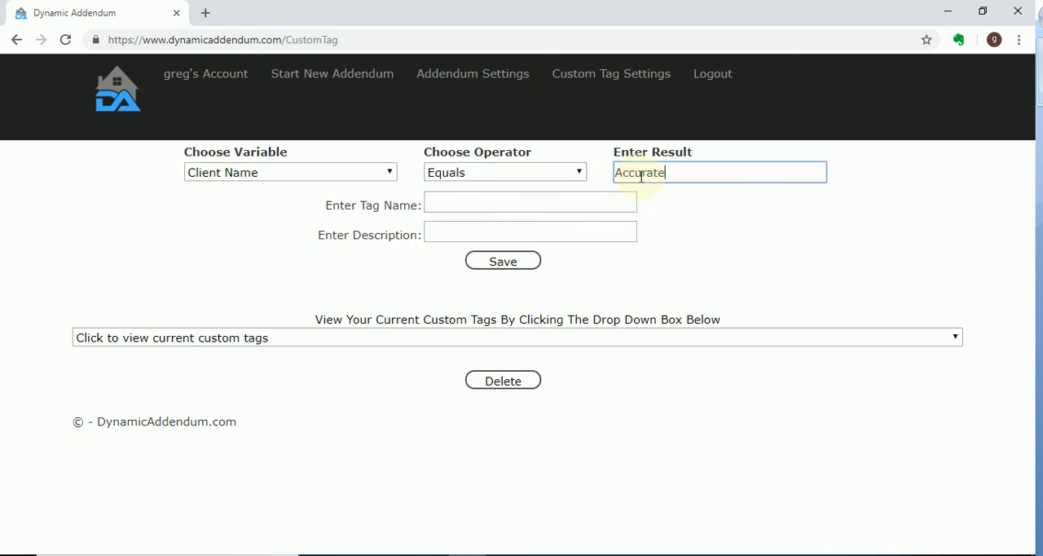
Name the custom tag "Accurate", describe it as "Accurate is the client", and save it
click(556, 203)
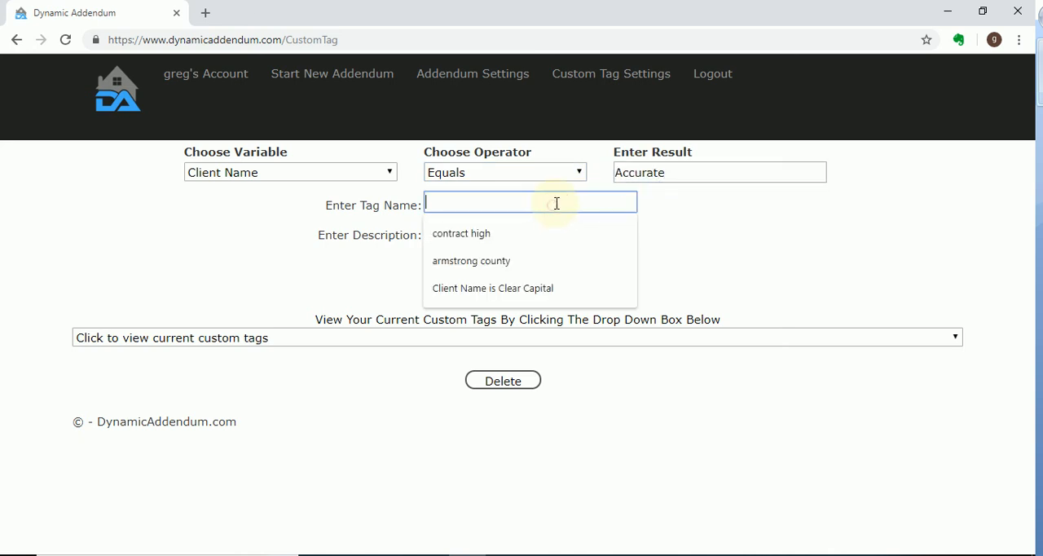
text(Accurate)
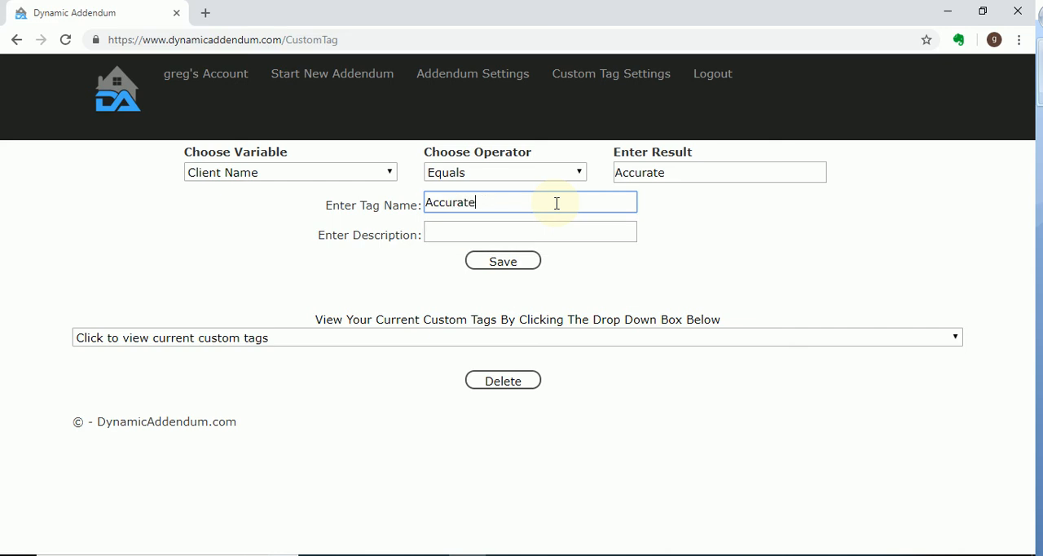
key(Tab)
text(Ac)
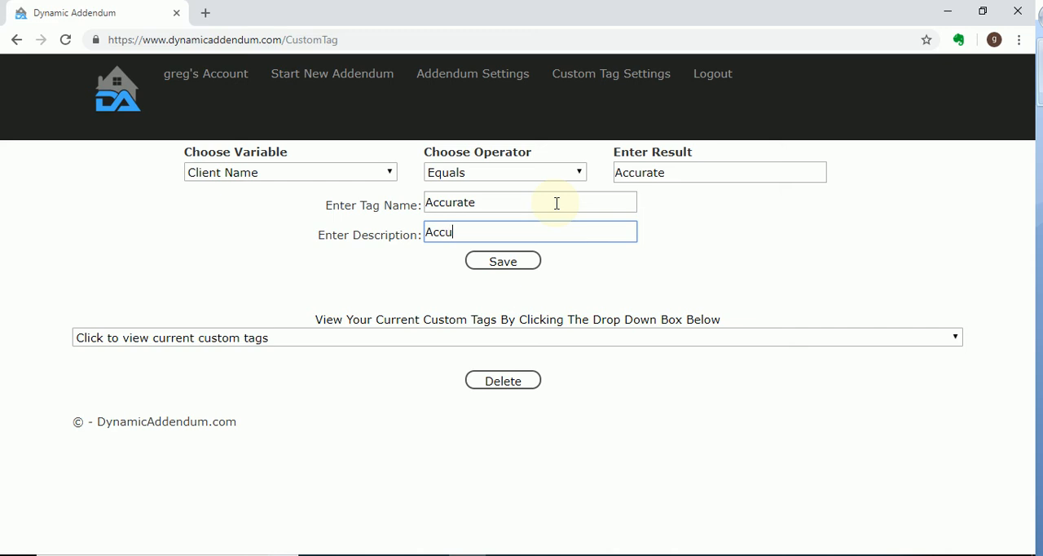
text(curate is the client)
click(521, 261)
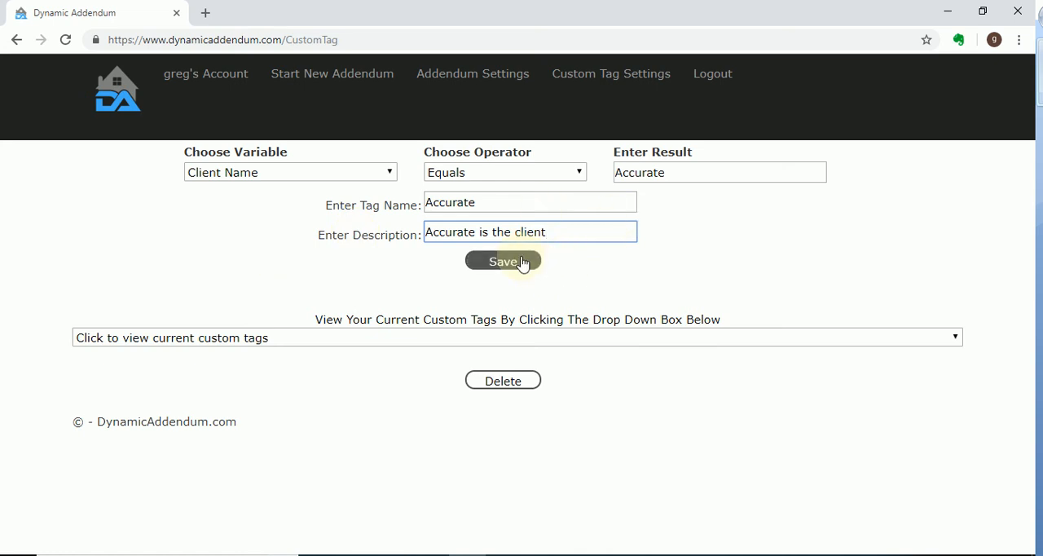
click(522, 261)
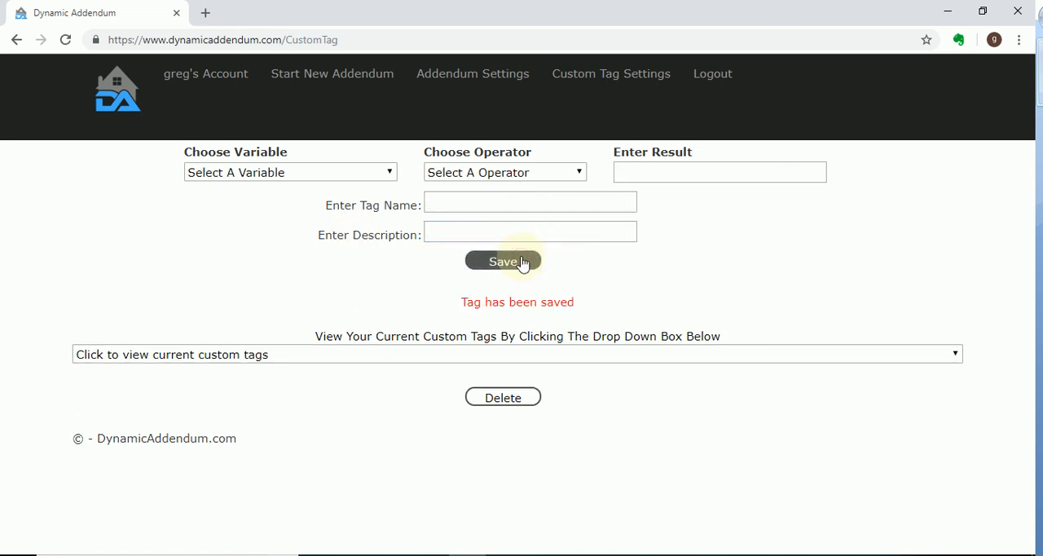
Return to the addendum settings and check the custom variables for the Accurate tag
click(472, 78)
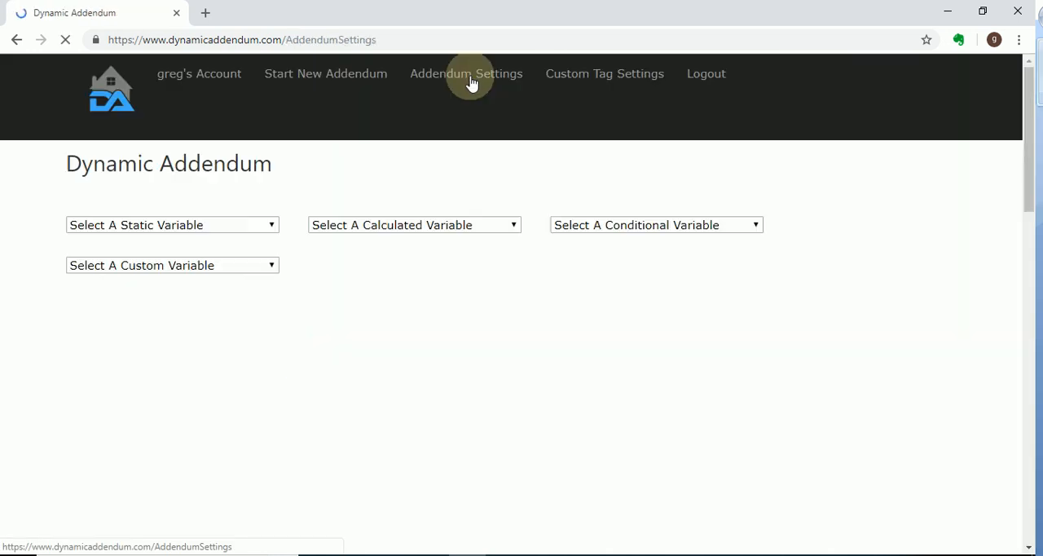
click(228, 269)
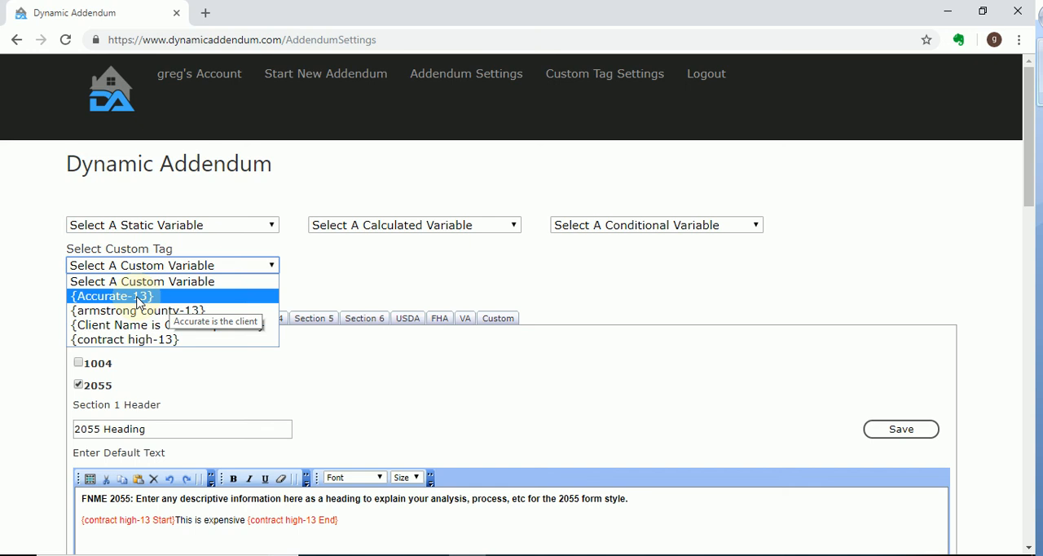
click(397, 263)
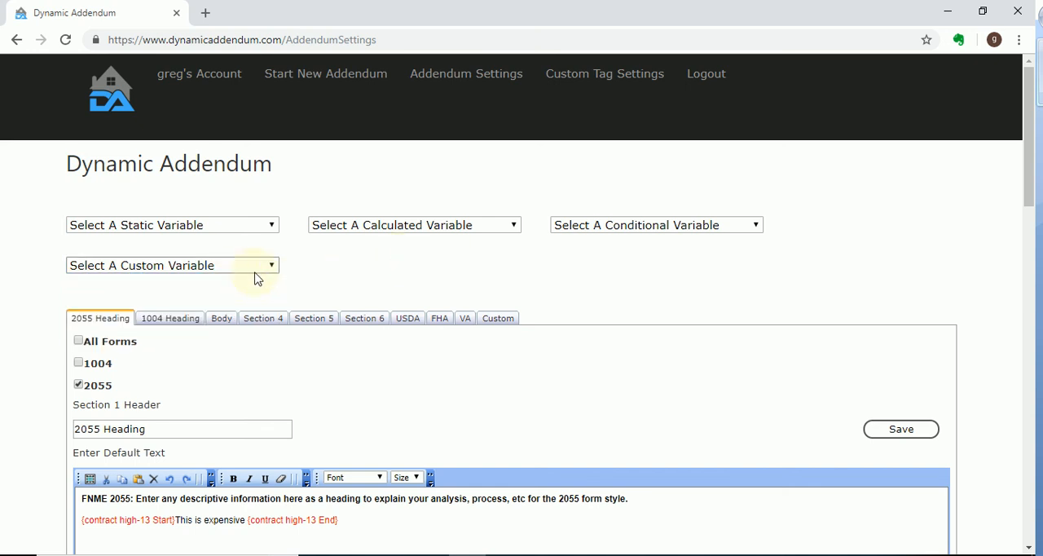
Delete the "This is expensive" line with its contract high-13 tags from the 2055 Heading default text
scroll(568, 267, down, 1)
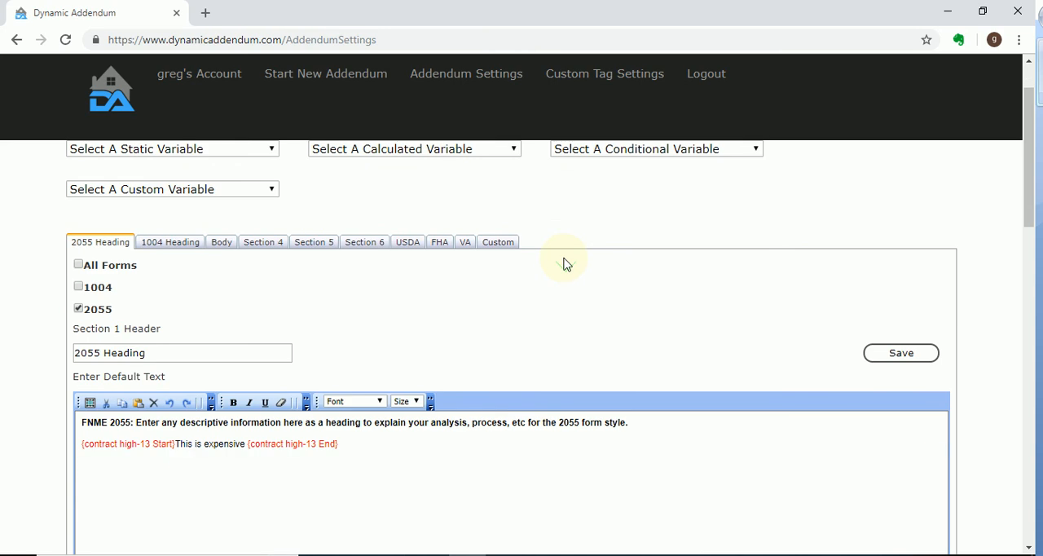
scroll(489, 440, down, 1)
drag(483, 401, 33, 396)
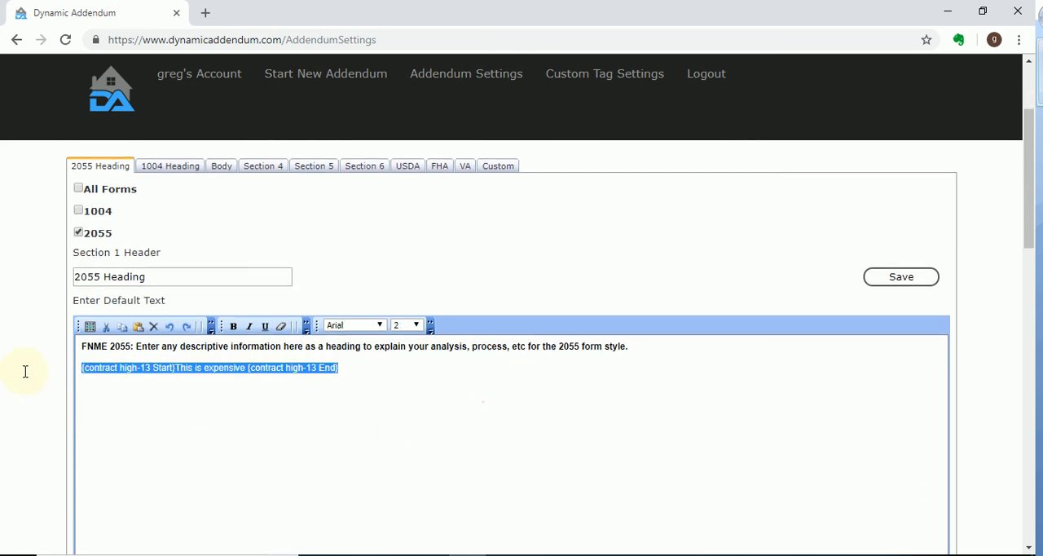
key(Delete)
scroll(340, 416, up, 2)
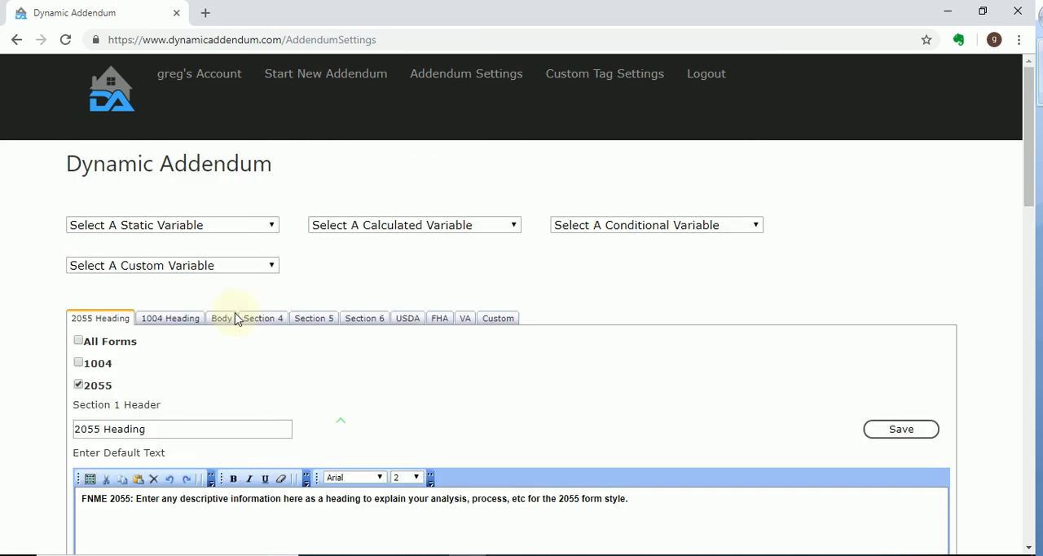
Review the 2055 Heading header field and look through the numbered sections and the 1004 Heading section
scroll(693, 360, down, 2)
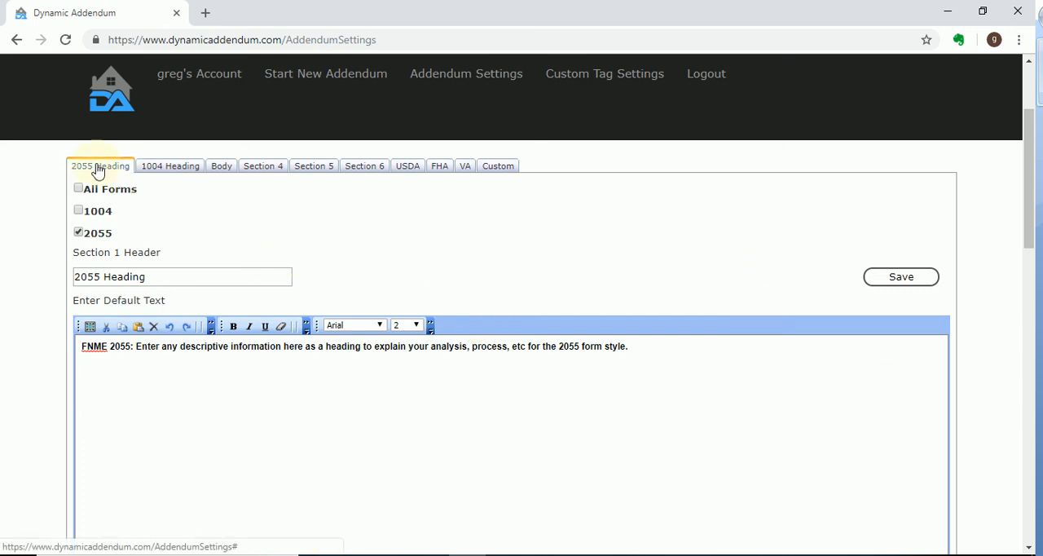
scroll(492, 265, up, 1)
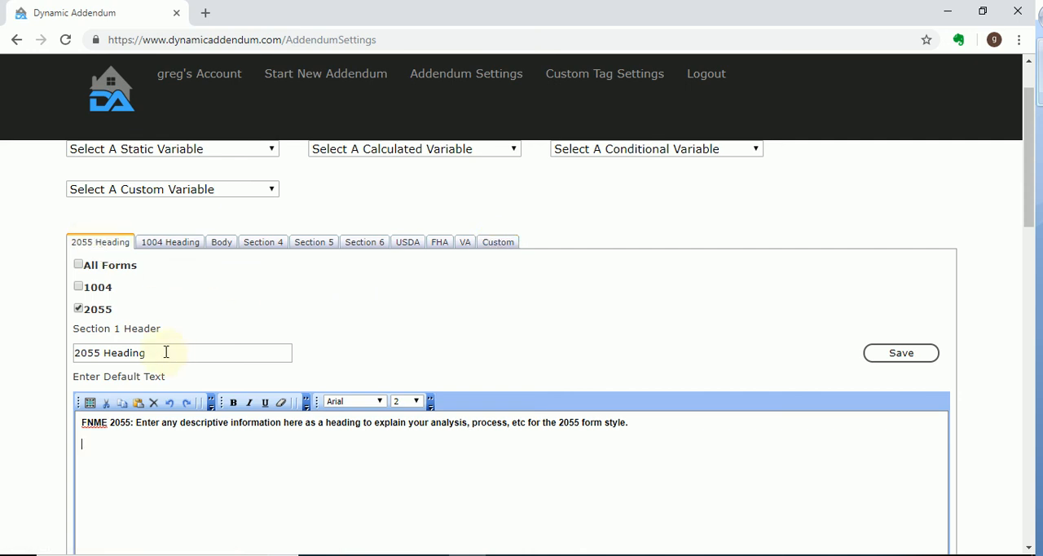
drag(169, 352, 51, 350)
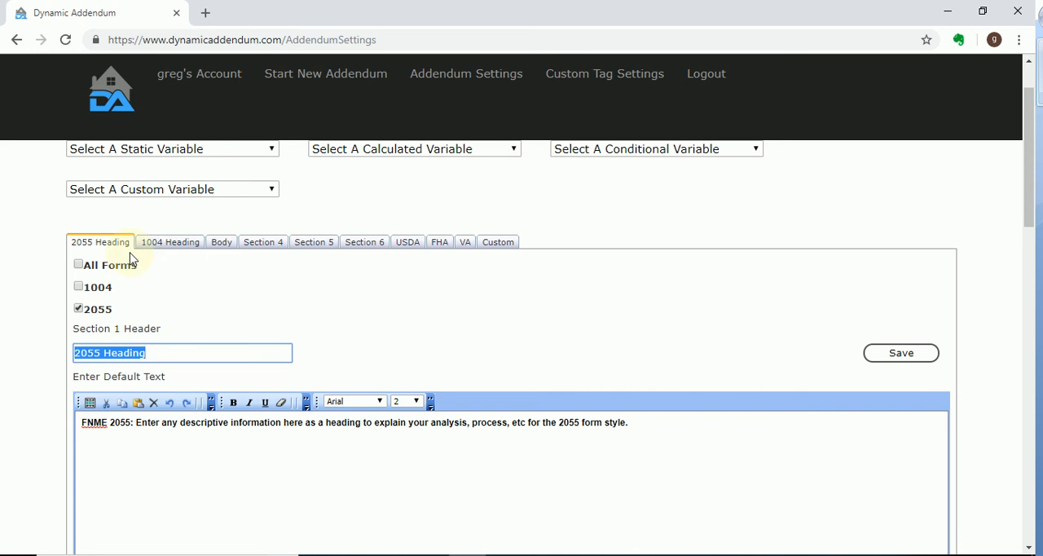
click(262, 252)
click(300, 246)
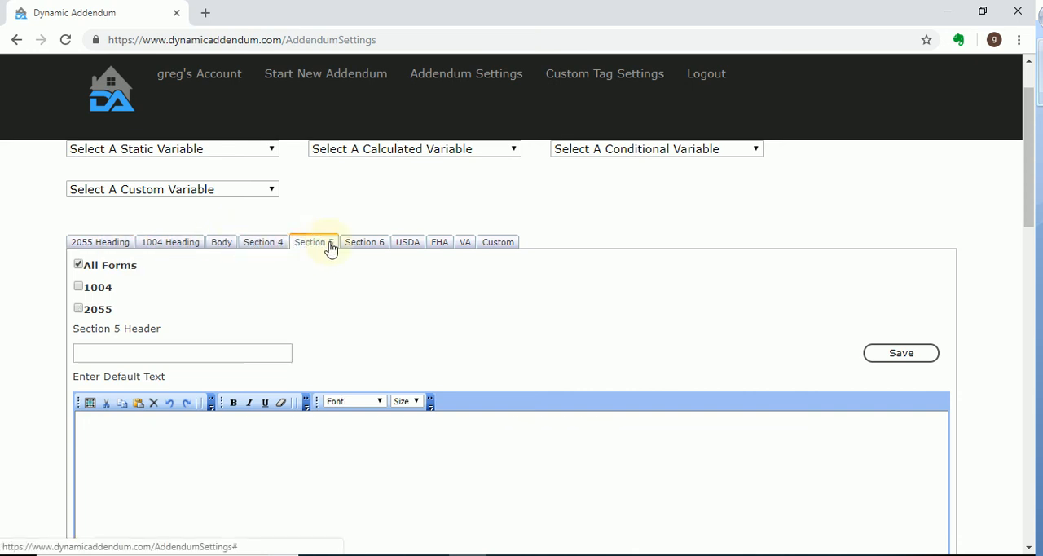
click(344, 246)
click(200, 246)
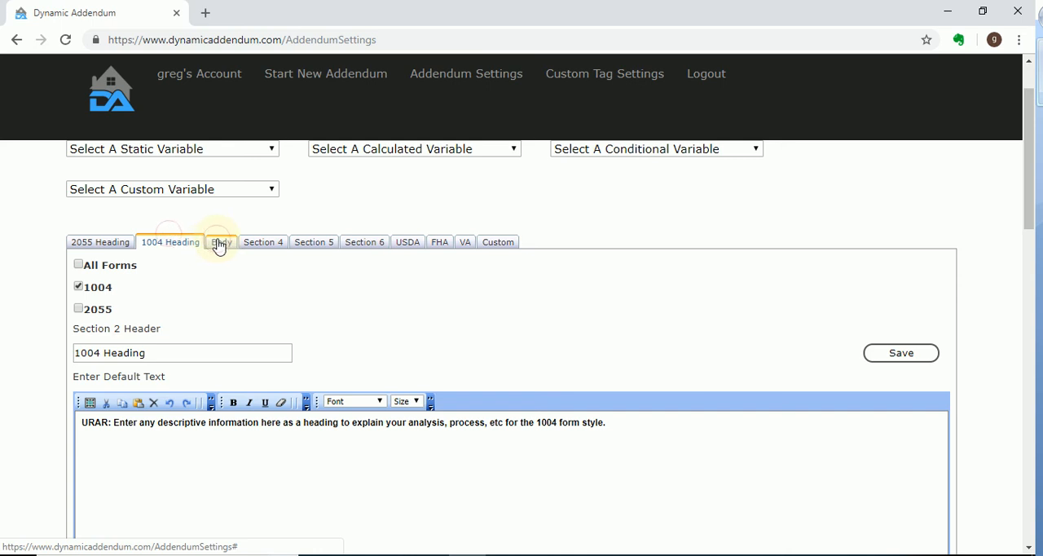
Examine the Body section's default text and its embedded variables, from office proximity to net adjustment percentages
click(220, 245)
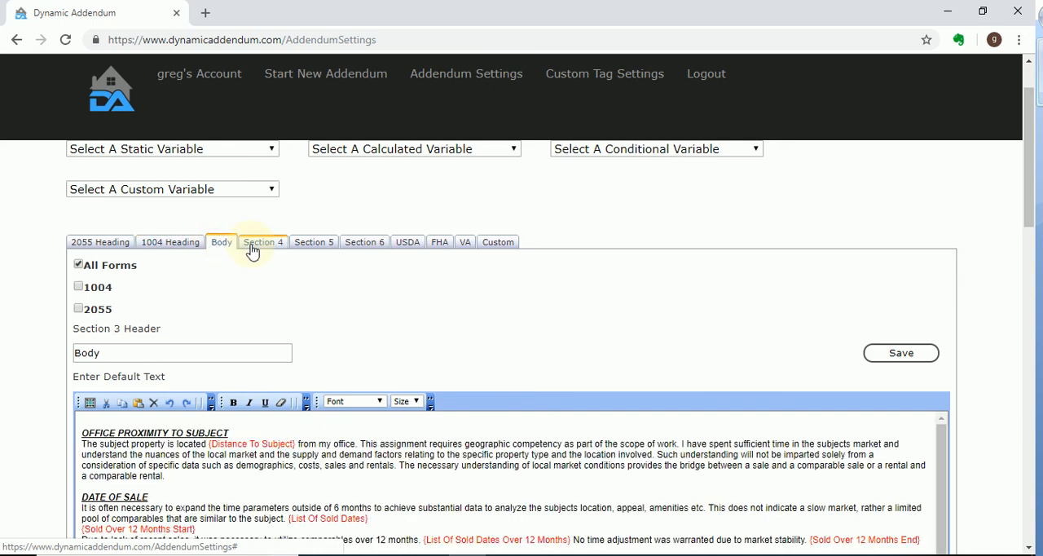
scroll(337, 430, down, 10)
scroll(563, 263, down, 3)
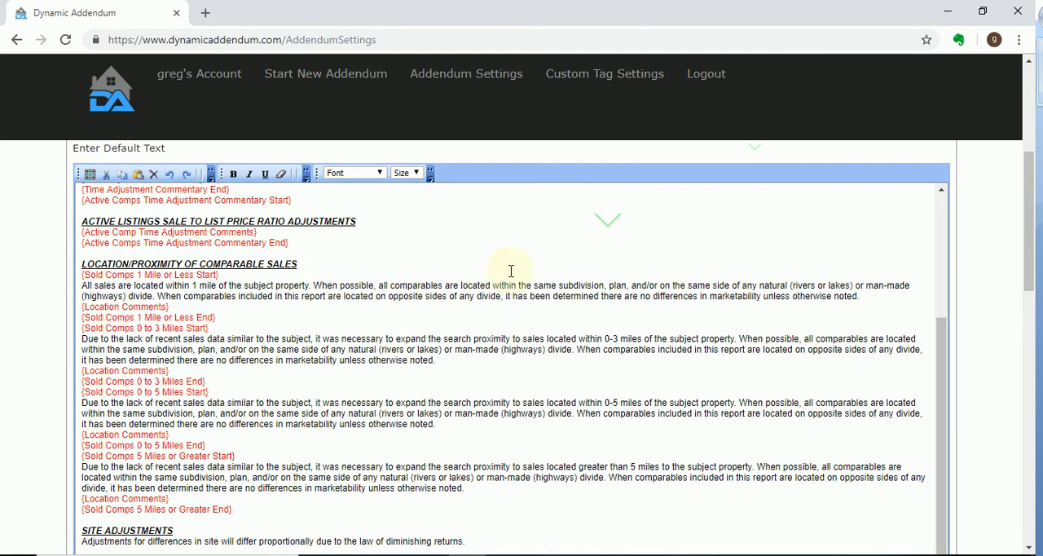
scroll(489, 289, down, 12)
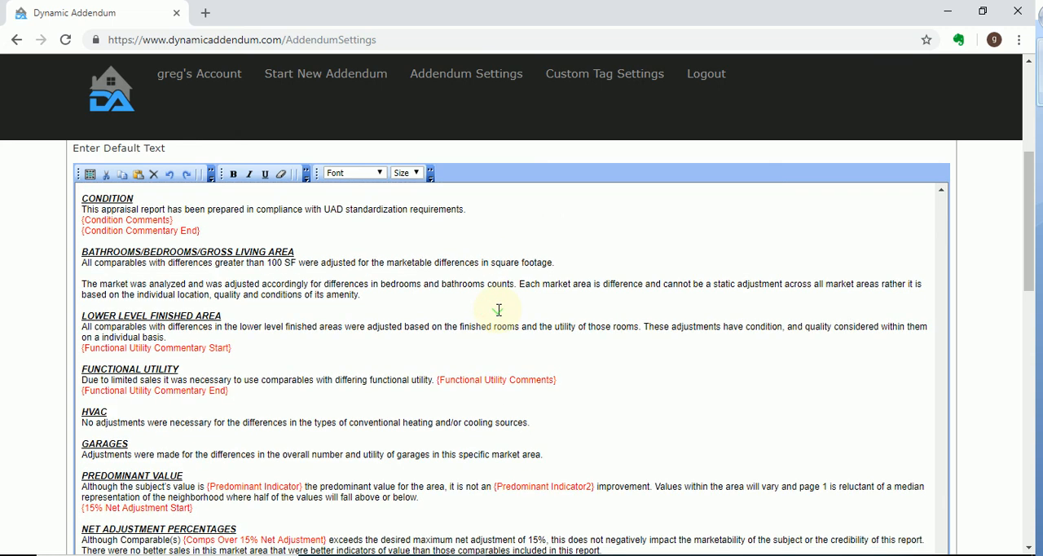
scroll(499, 310, up, 15)
scroll(493, 303, up, 4)
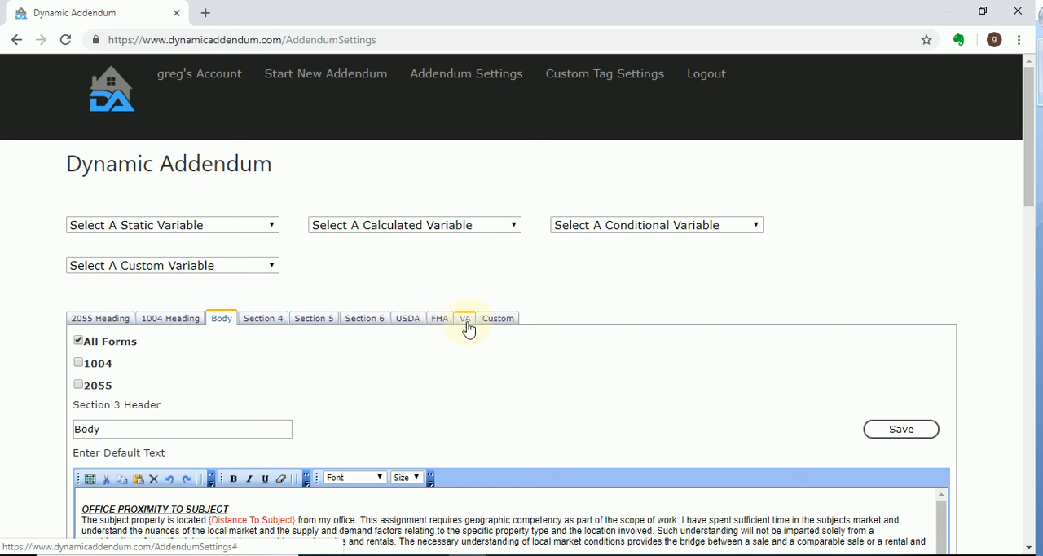
View the Custom section's form options, header and default text area
click(501, 320)
scroll(611, 399, down, 2)
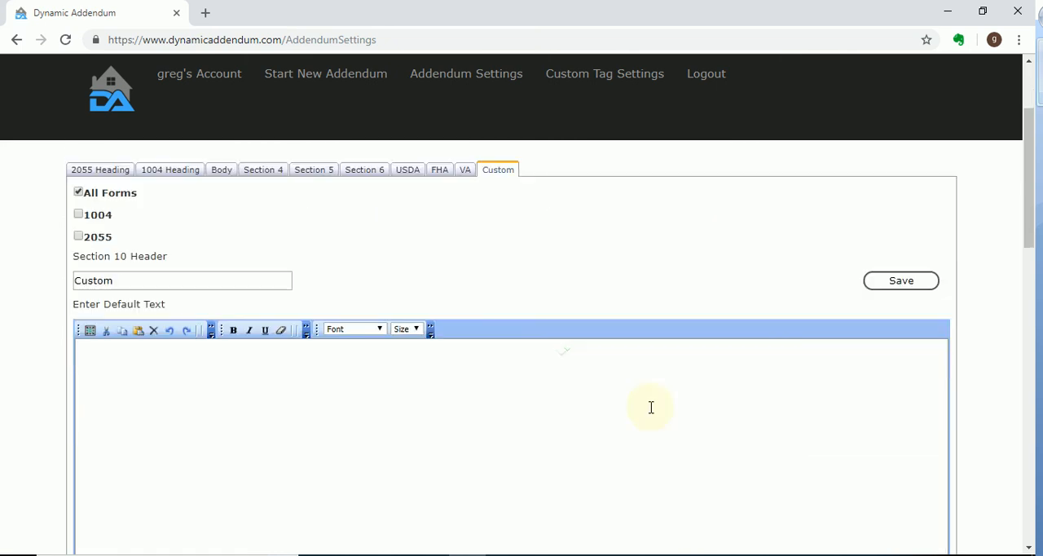
scroll(367, 310, up, 2)
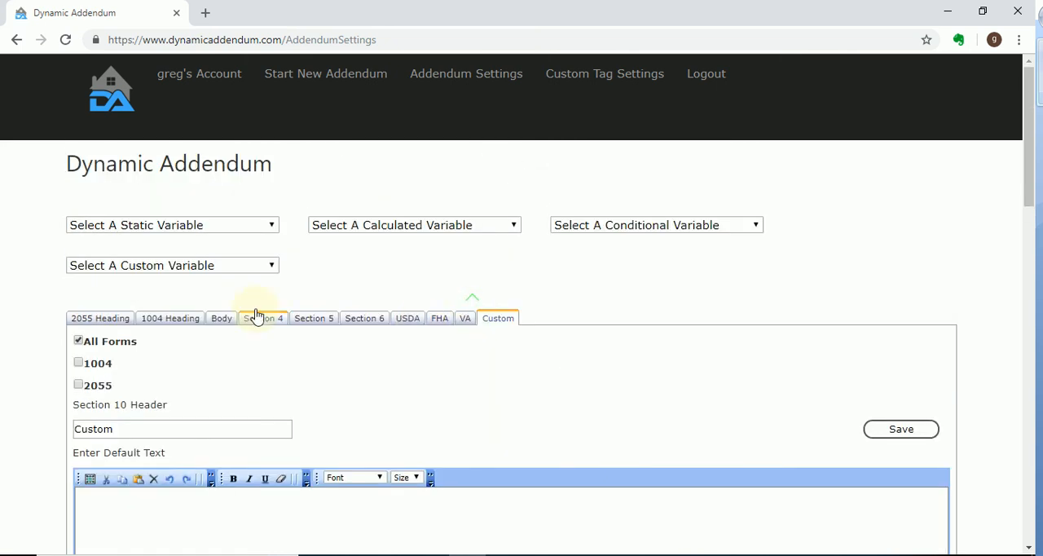
Open the 2055 Heading section and place the cursor below its descriptive heading sentence
click(106, 320)
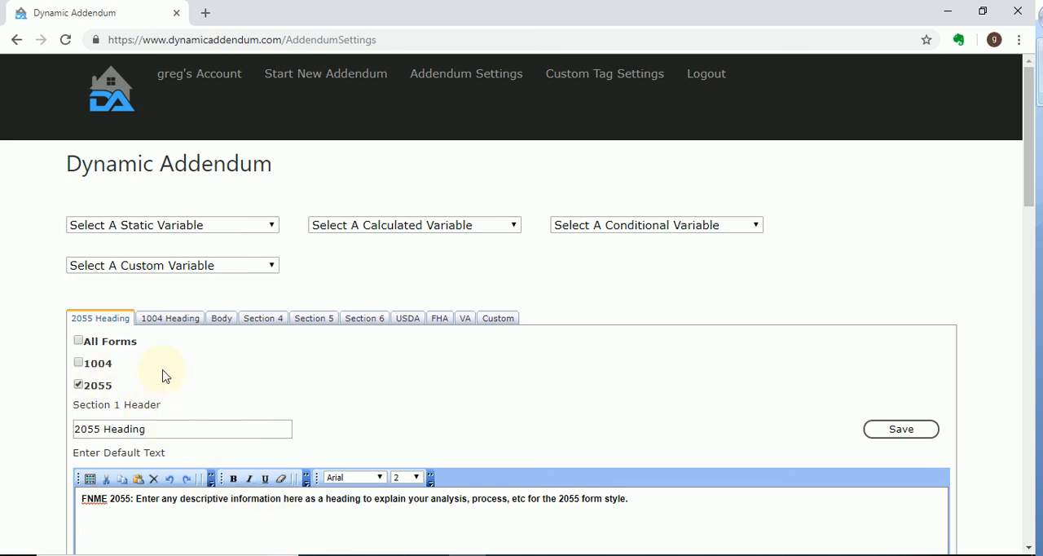
click(680, 521)
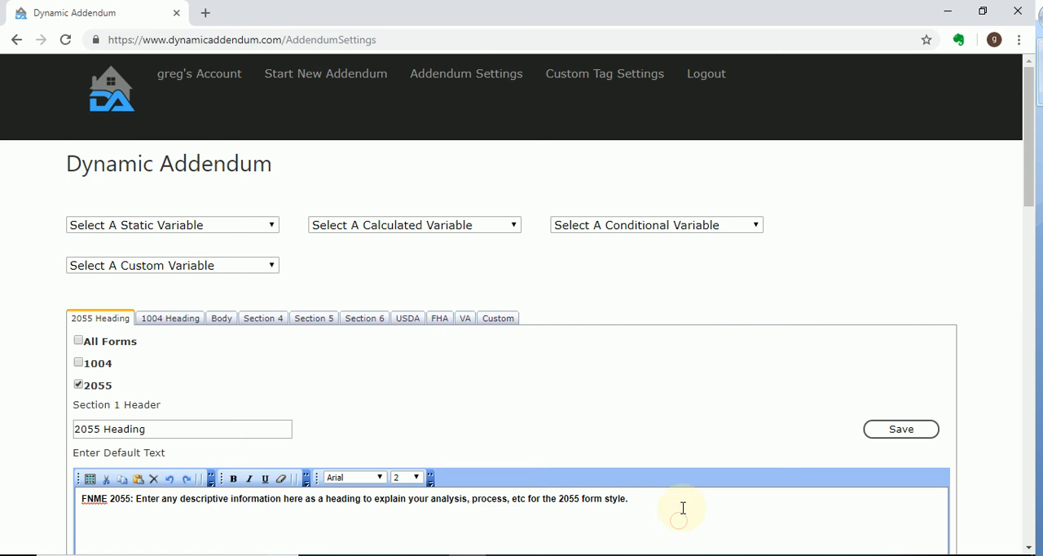
scroll(682, 505, down, 2)
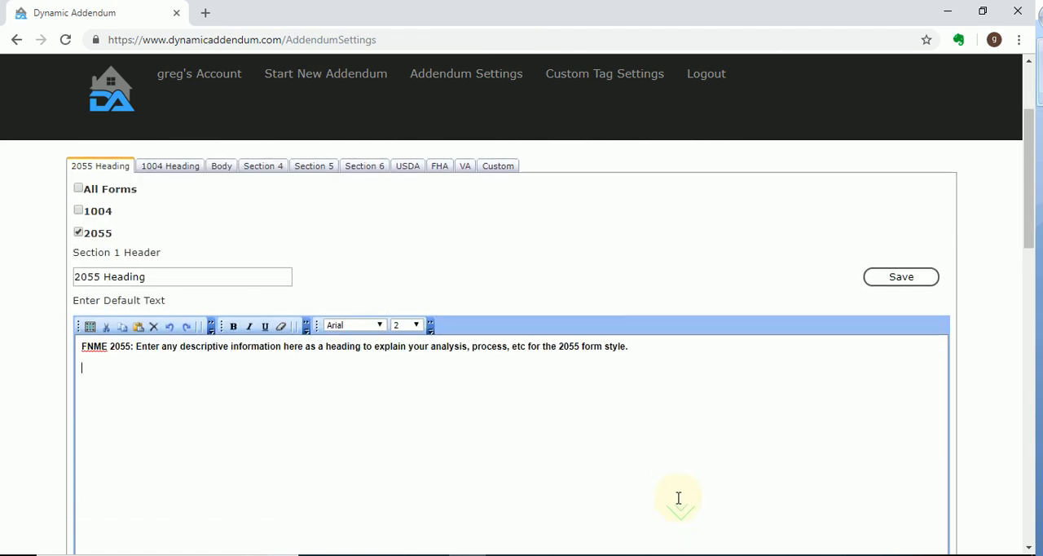
Compare which forms the 2055 Heading, 1004 Heading, Body, Section 4 and Section 5 sections apply to
scroll(662, 465, up, 2)
scroll(656, 436, down, 1)
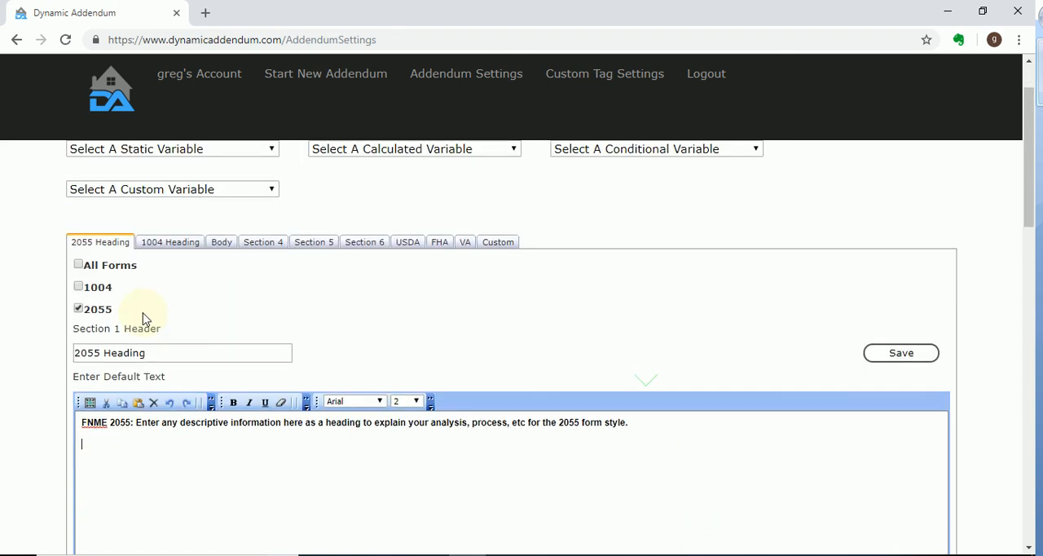
click(181, 242)
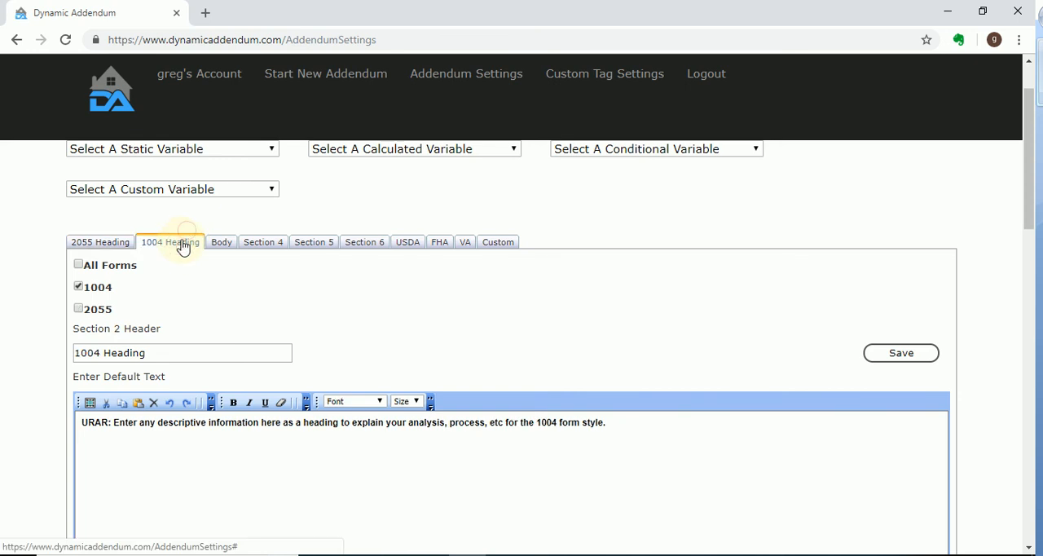
click(227, 245)
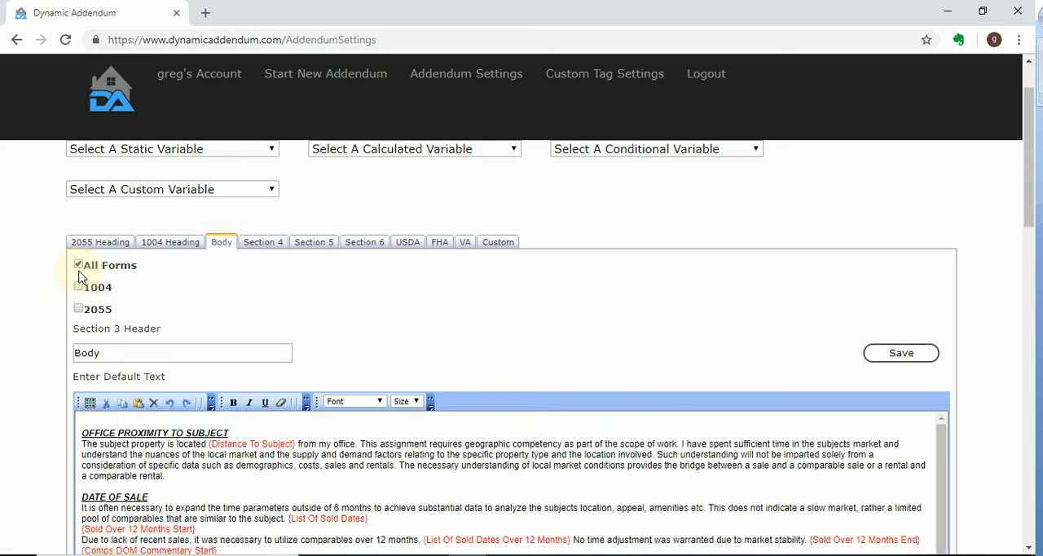
click(266, 249)
click(308, 246)
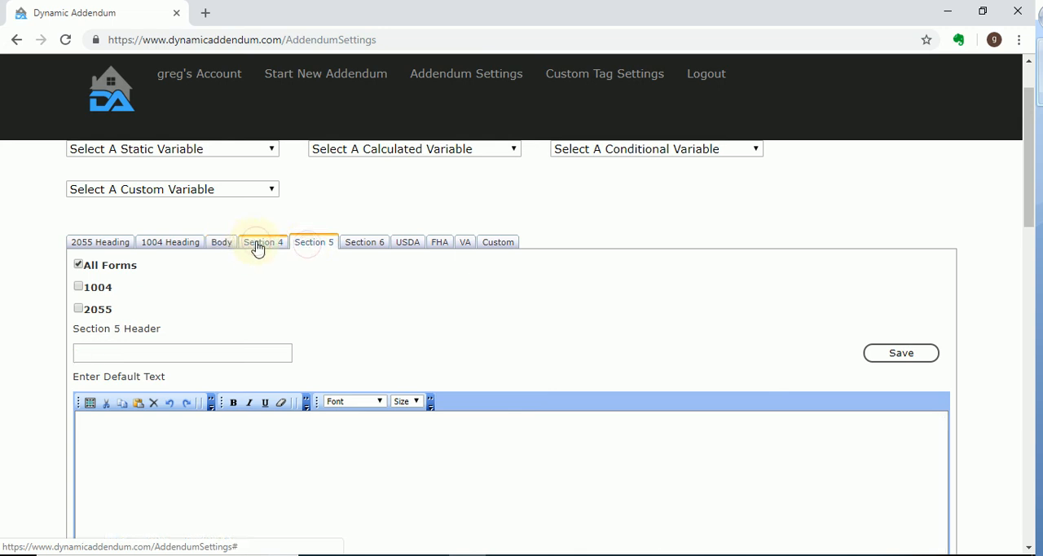
click(259, 246)
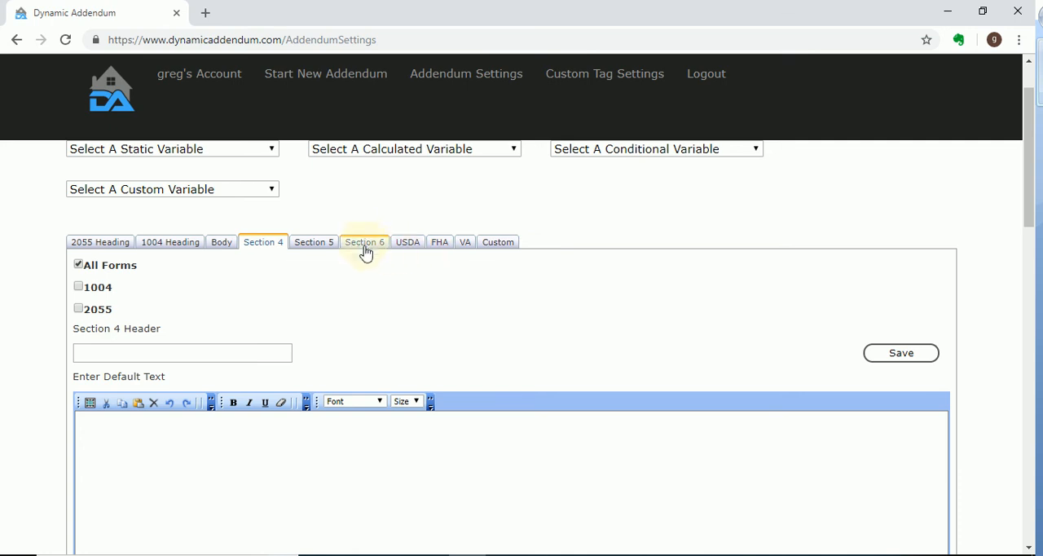
click(118, 247)
Insert the {Accurate-13} custom variable into the Custom section's default text
click(496, 242)
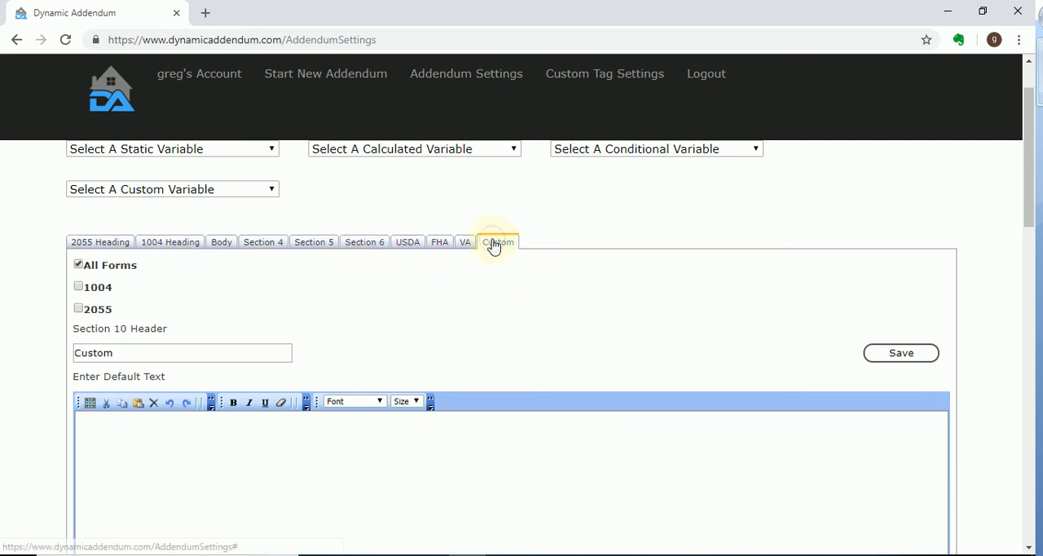
scroll(632, 434, down, 1)
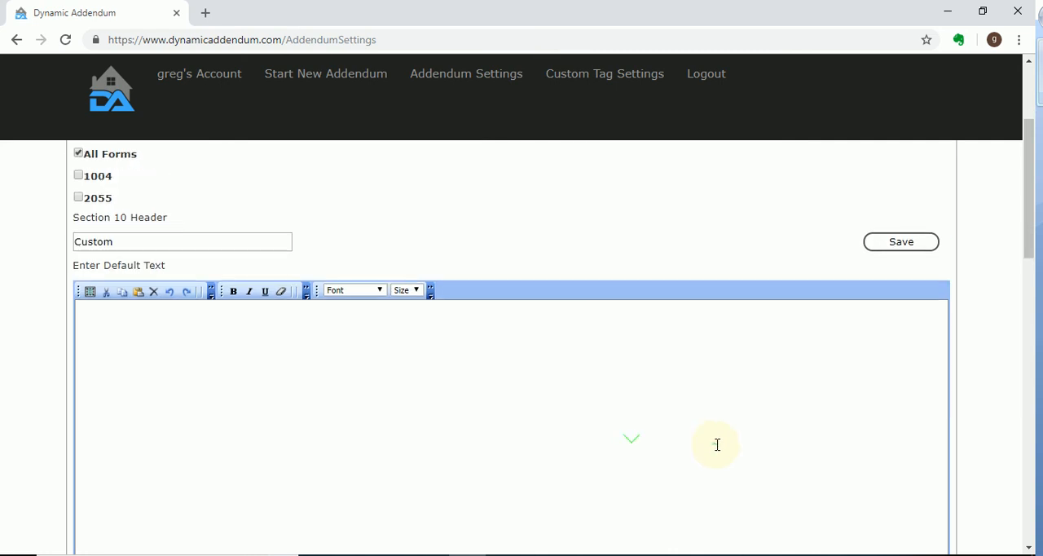
scroll(717, 445, up, 3)
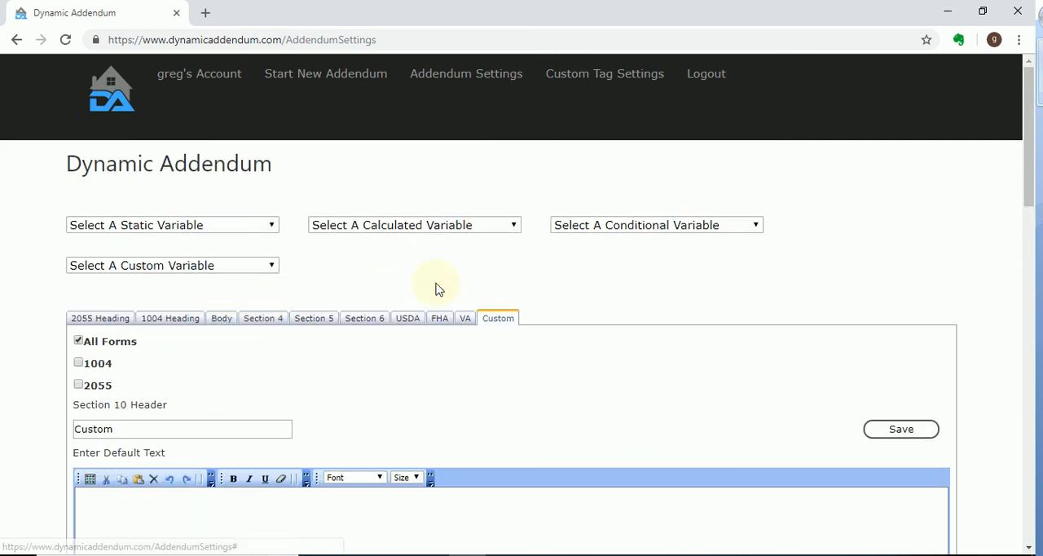
click(273, 265)
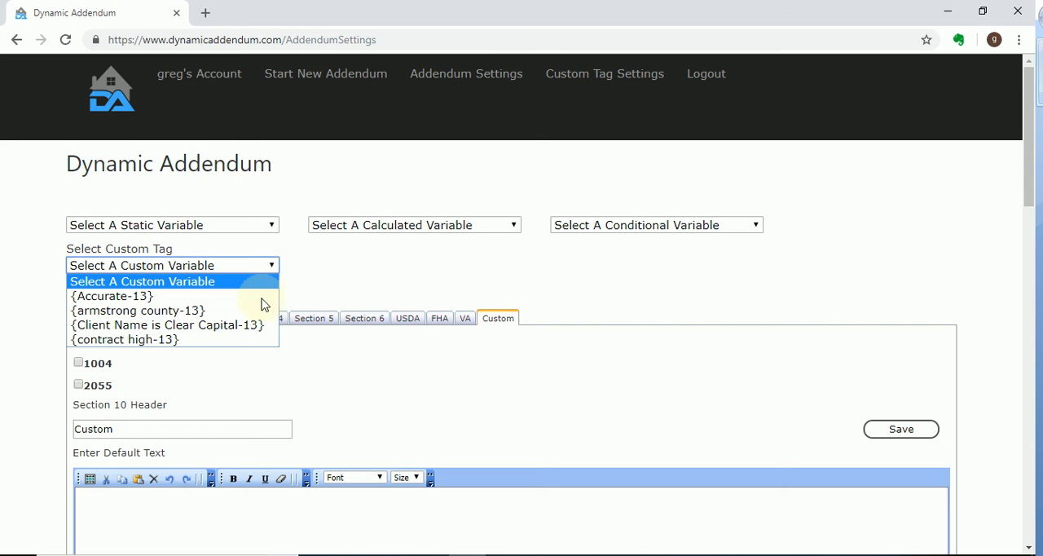
click(128, 298)
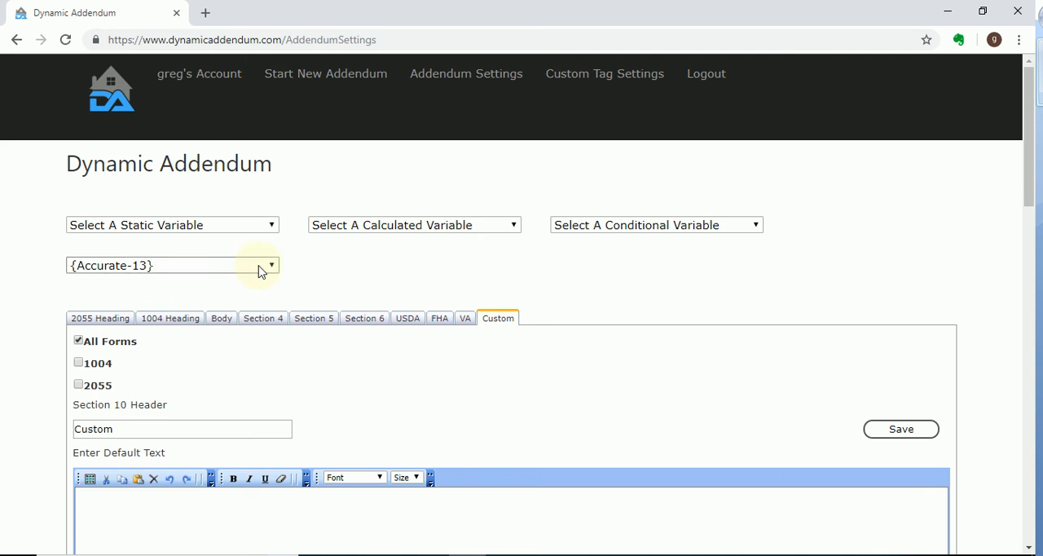
scroll(926, 212, down, 3)
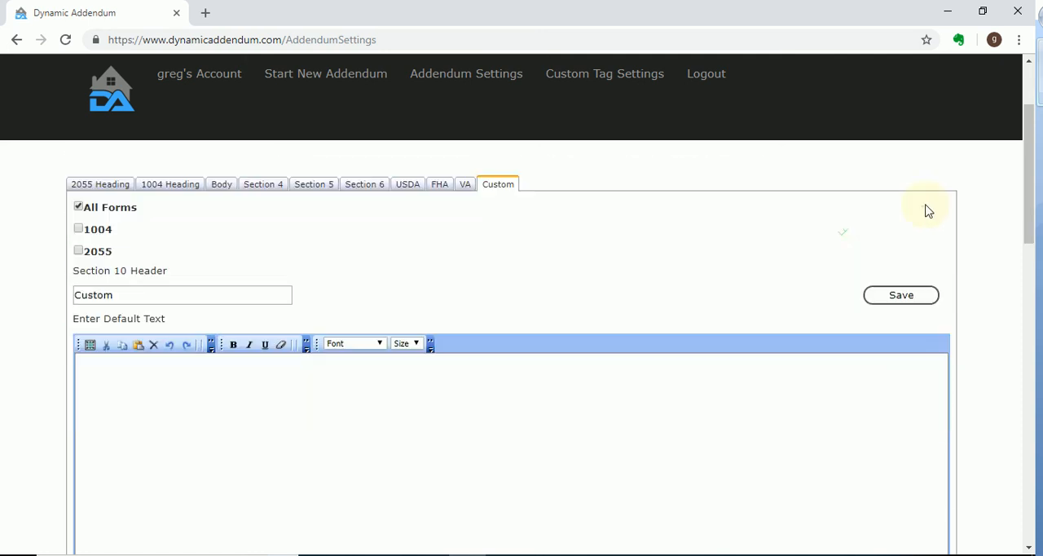
click(270, 299)
right_click(163, 299)
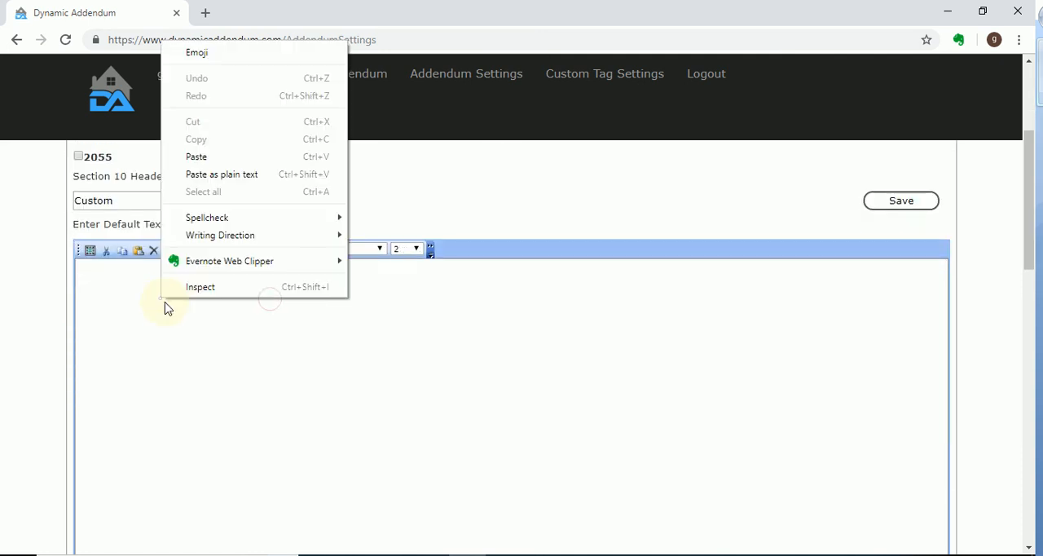
click(226, 157)
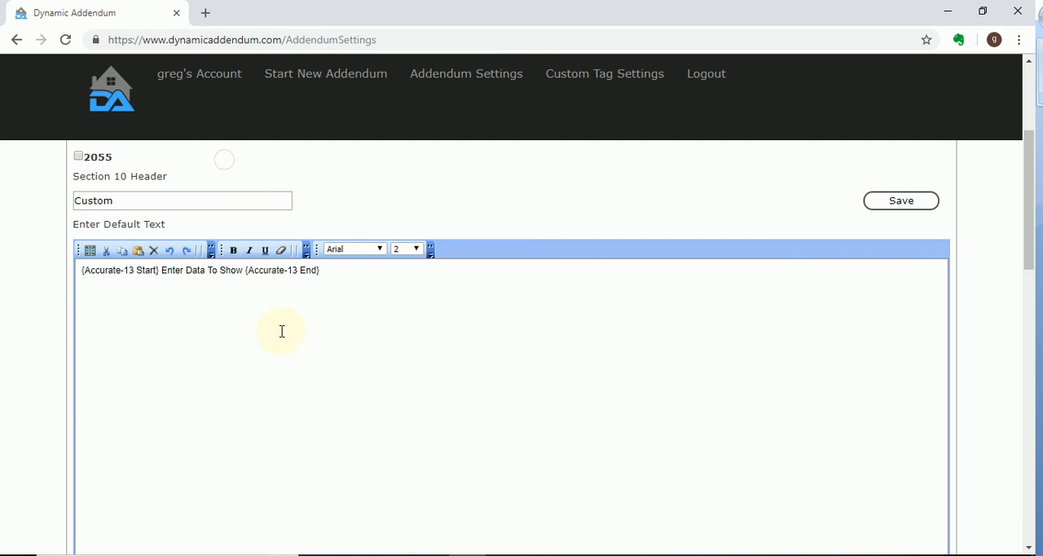
Replace the placeholder between the Accurate-13 tags with "Remember to get seasonal pictures for this client." and save the section
drag(159, 270, 81, 271)
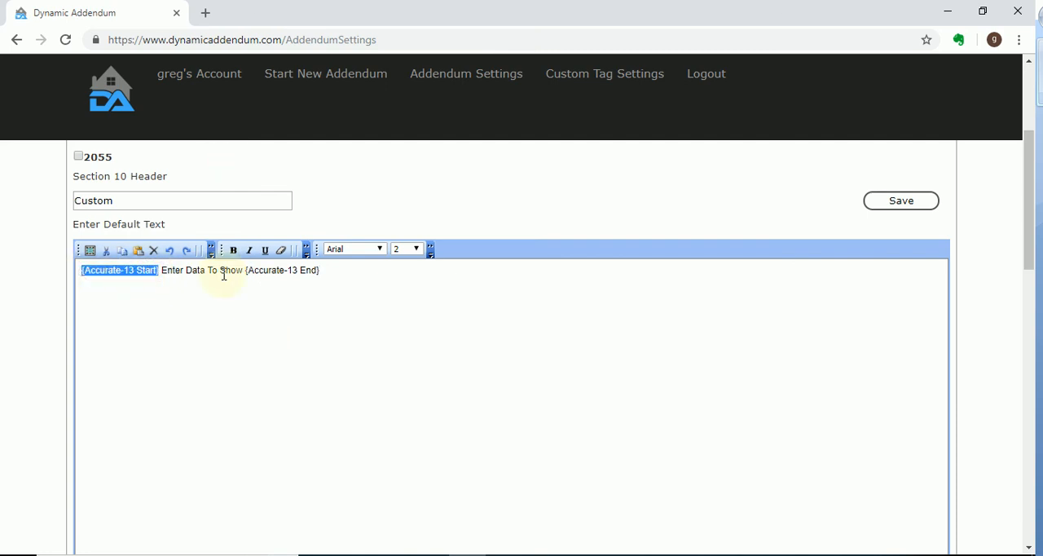
drag(245, 272, 167, 268)
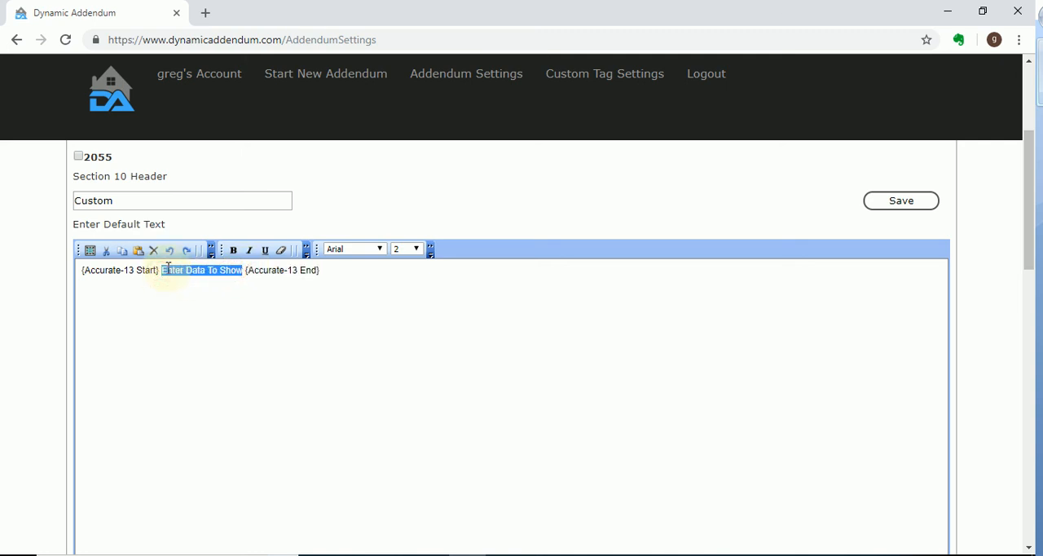
text(Remember to get )
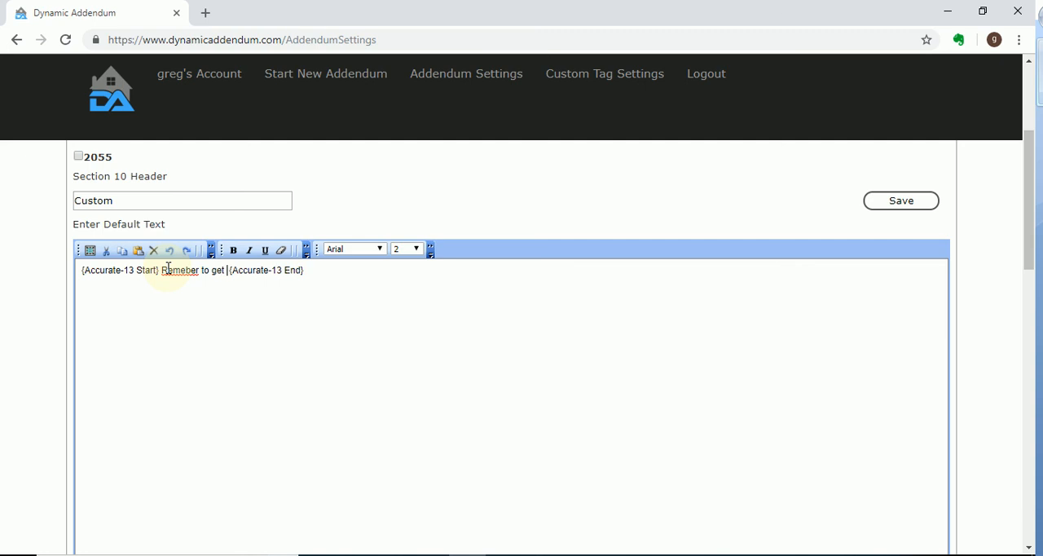
text(seasonal p)
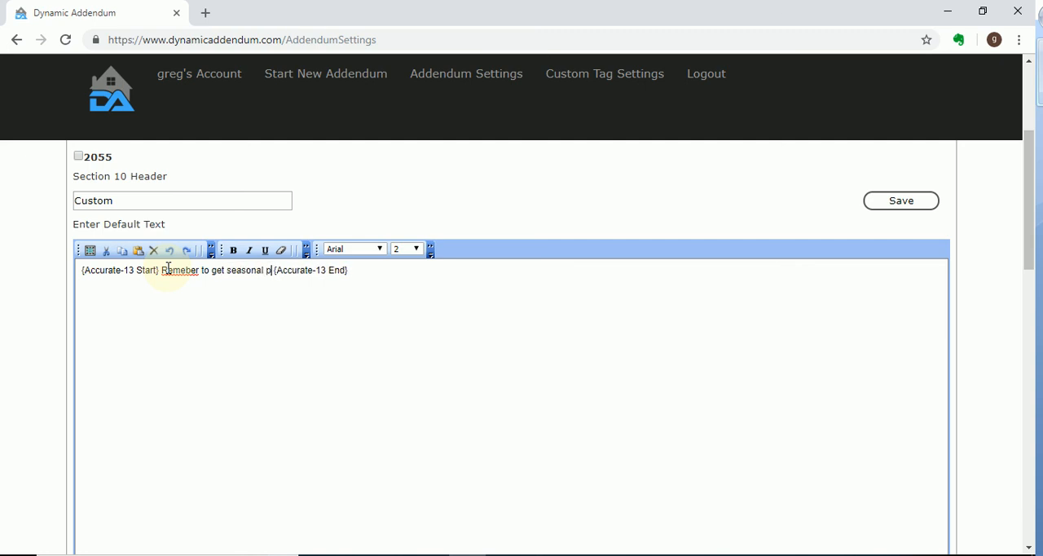
text(ictures for this)
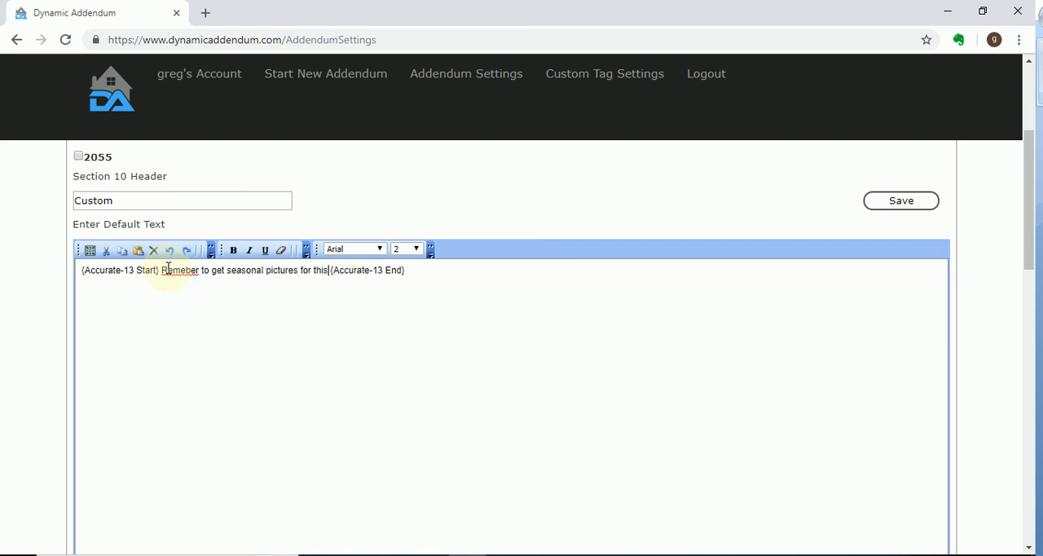
text( client )
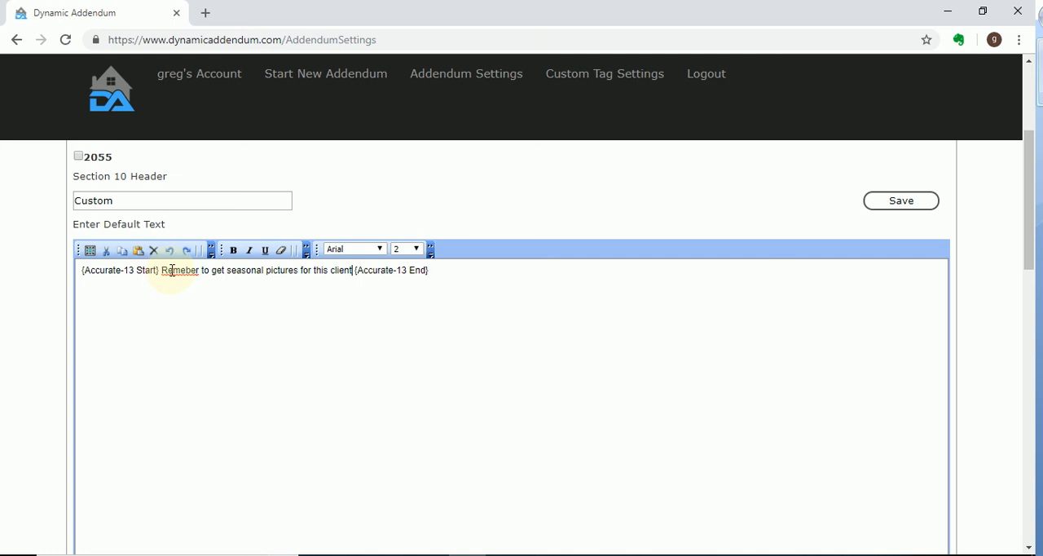
text(.)
right_click(190, 275)
click(229, 289)
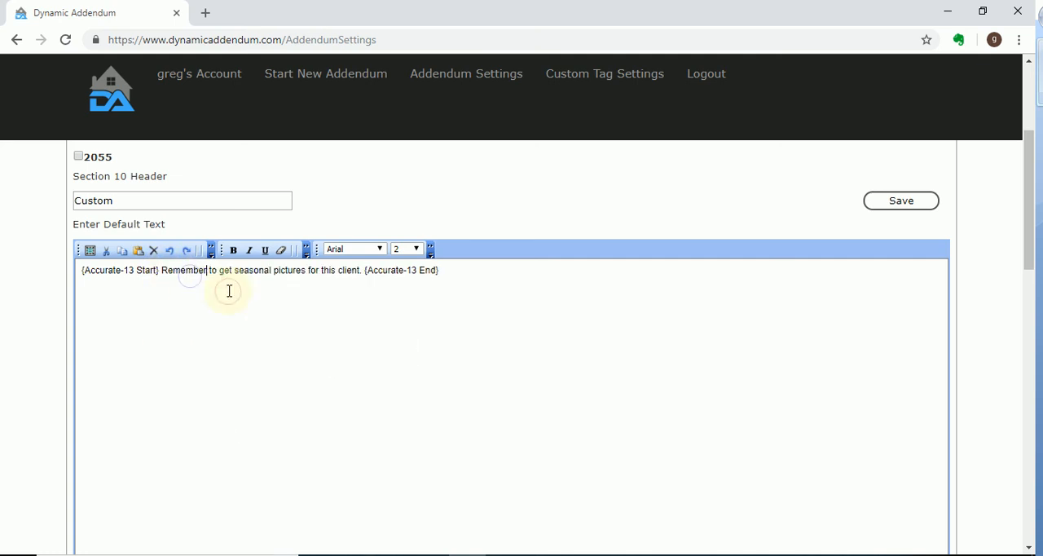
click(473, 276)
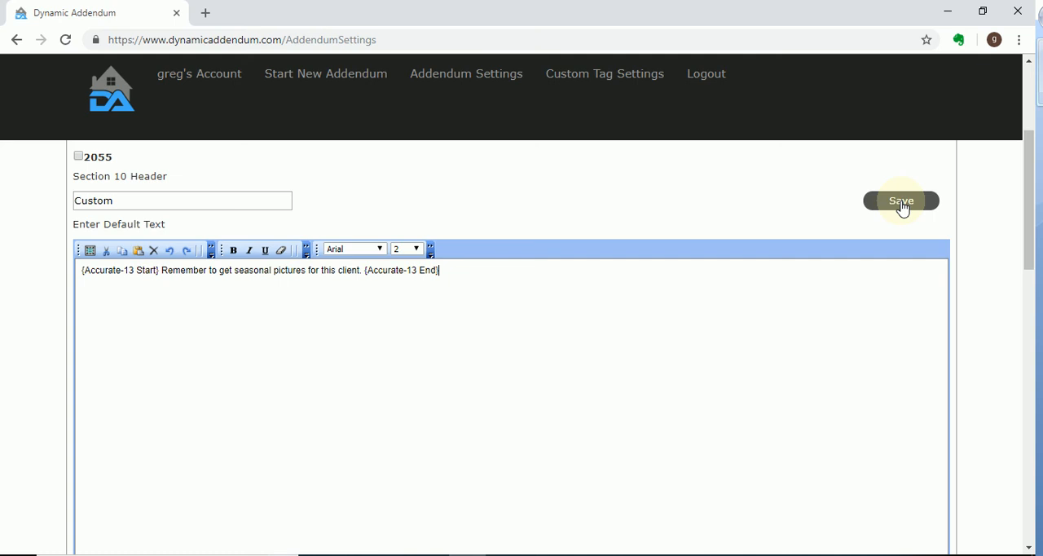
click(902, 208)
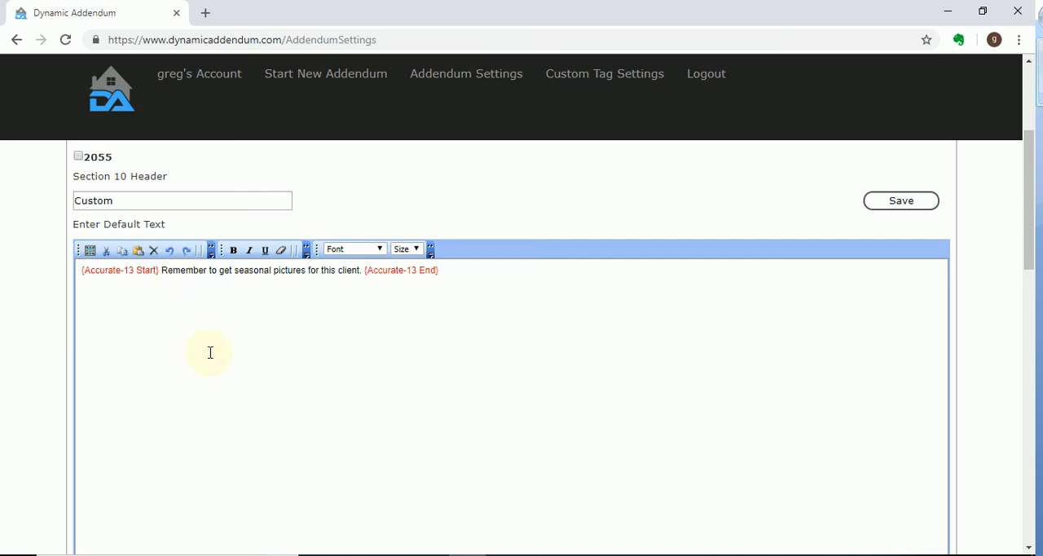
Try clearing the red formatting from sample text entered after the {Accurate-13 End} tag
click(461, 268)
text(dkjasdf lkj)
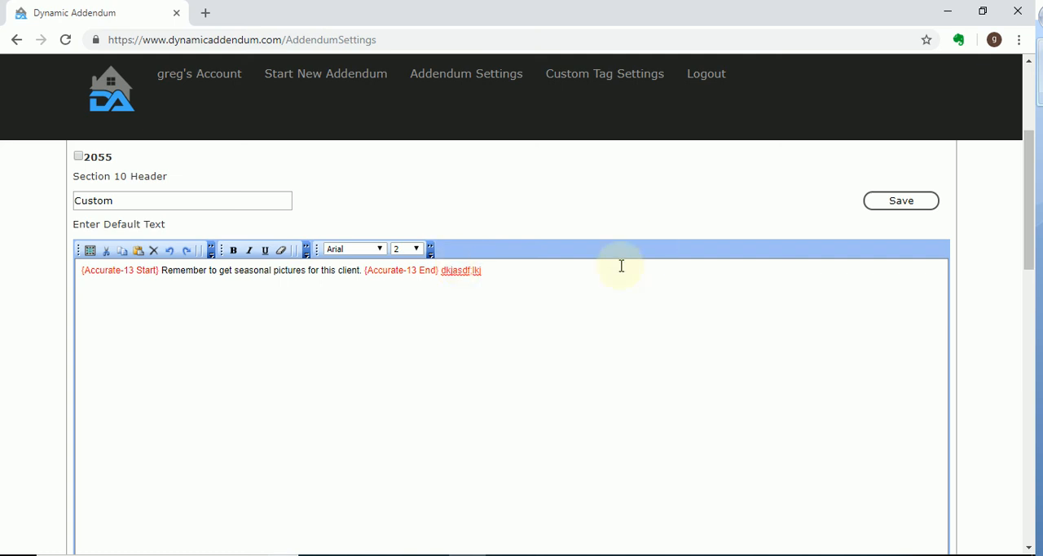
drag(505, 272, 442, 275)
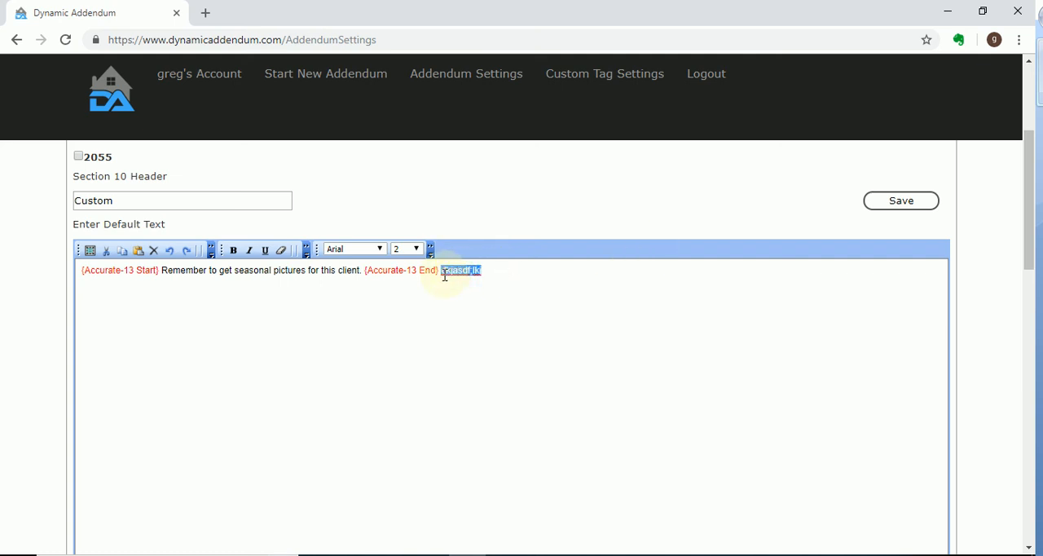
click(283, 256)
click(533, 275)
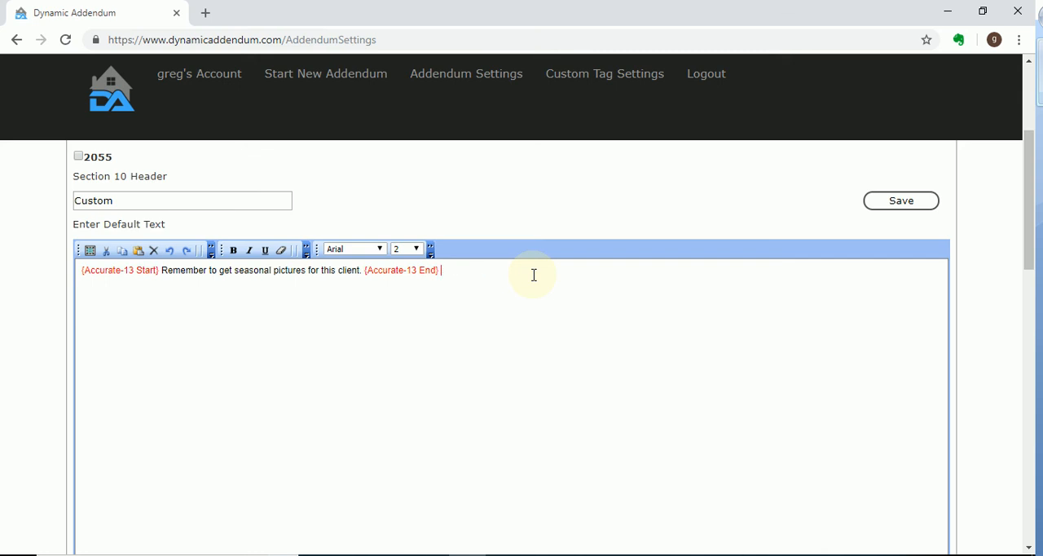
Insert the 10% Adjustment Guideline conditional variable below the Accurate-13 line and clear its red formatting
scroll(519, 280, up, 3)
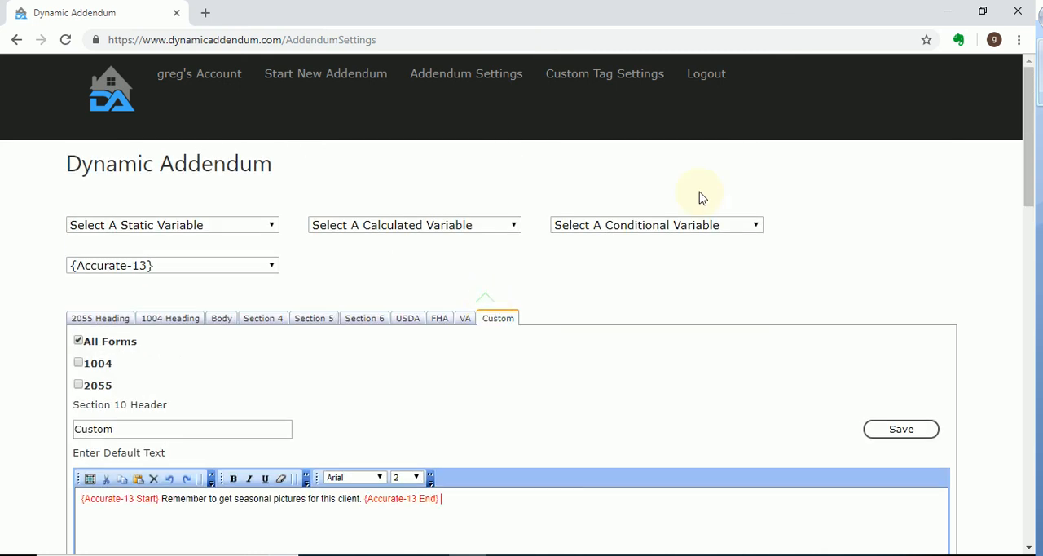
click(703, 224)
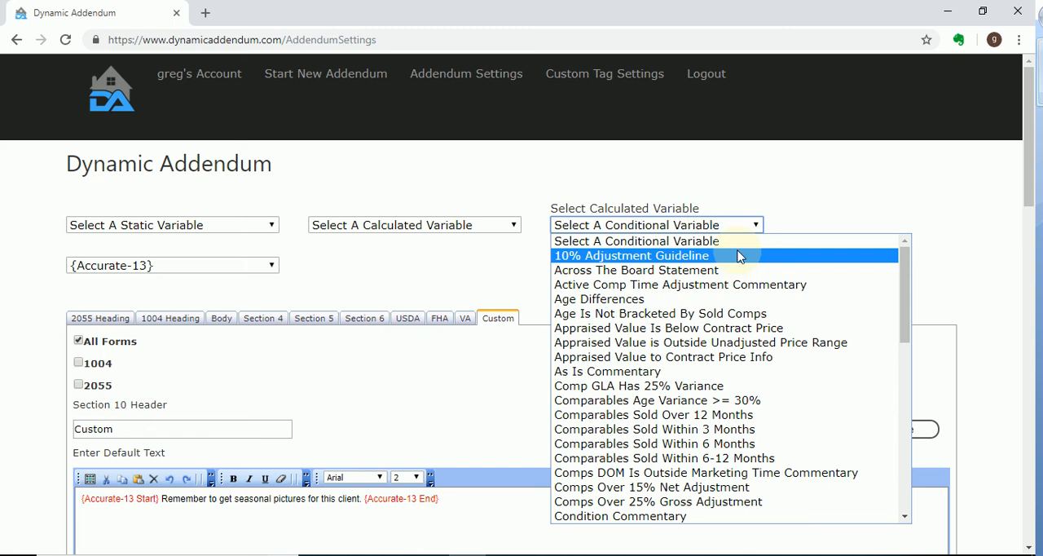
click(739, 256)
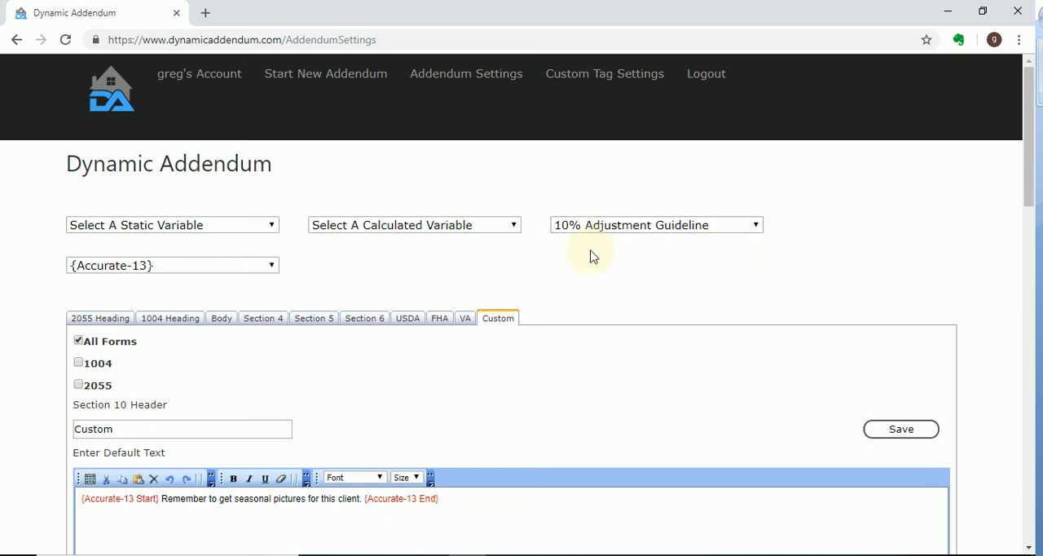
scroll(903, 249, down, 2)
click(500, 371)
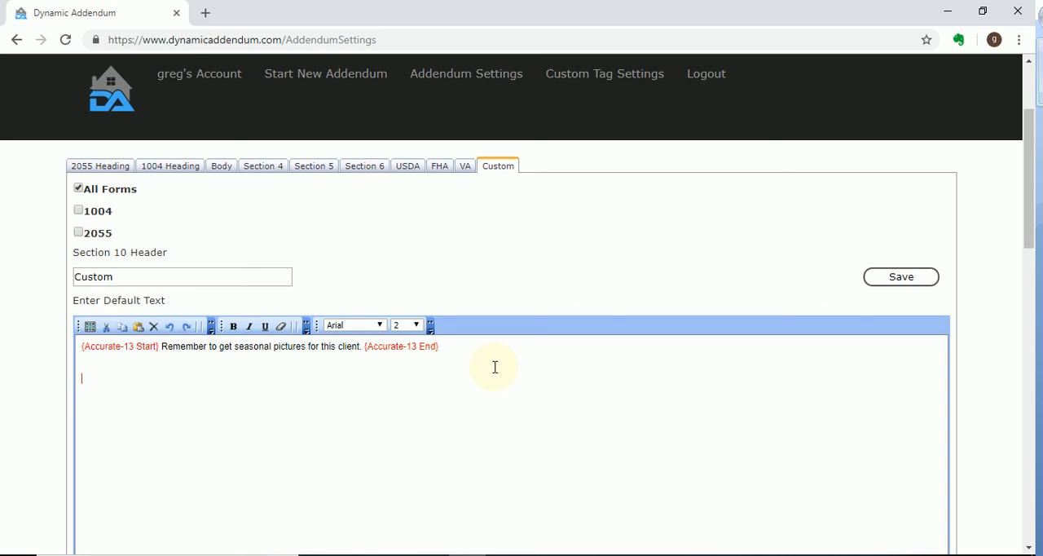
text({10% Guideline Start} It was necessary to use an adjustment greater than 10% due to... {10% Guideline End})
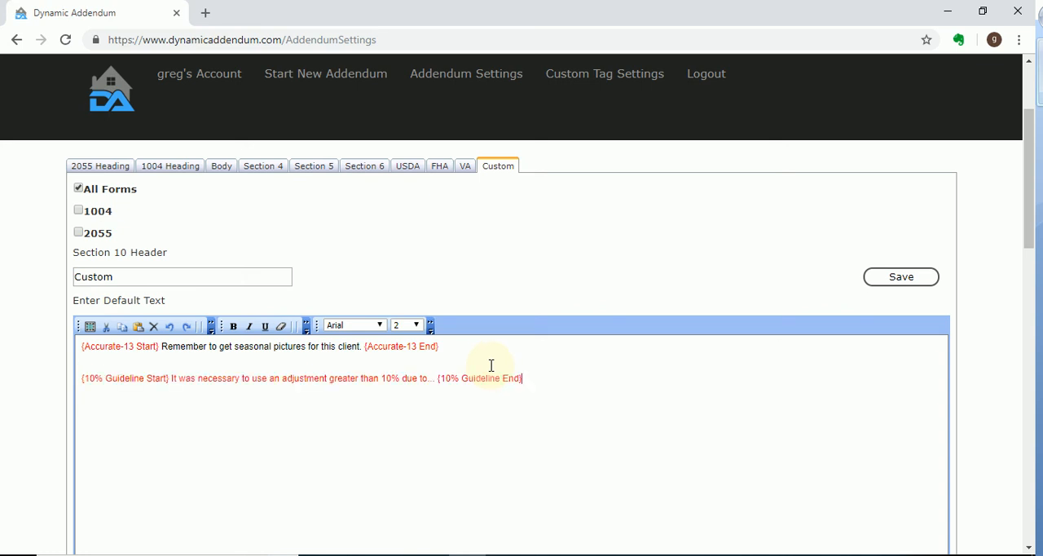
drag(547, 381, 86, 388)
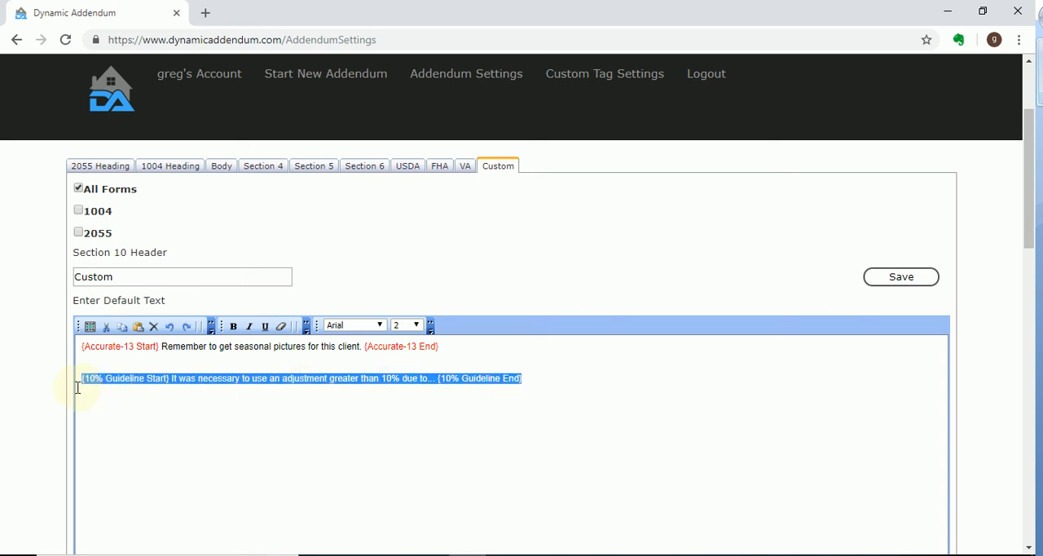
click(618, 460)
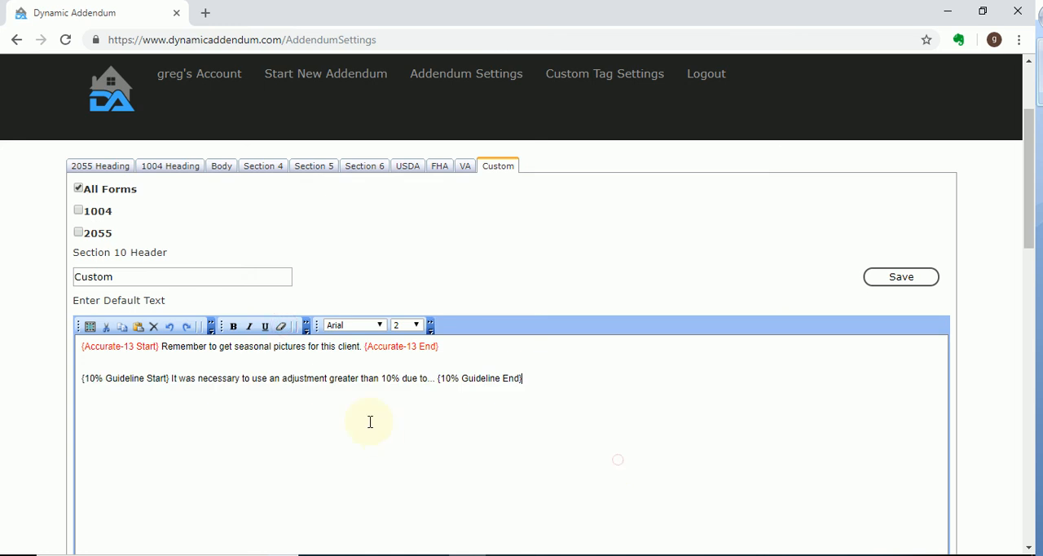
Delete the ellipsis after "due to" in the 10% Guideline sentence
double_click(273, 379)
click(433, 377)
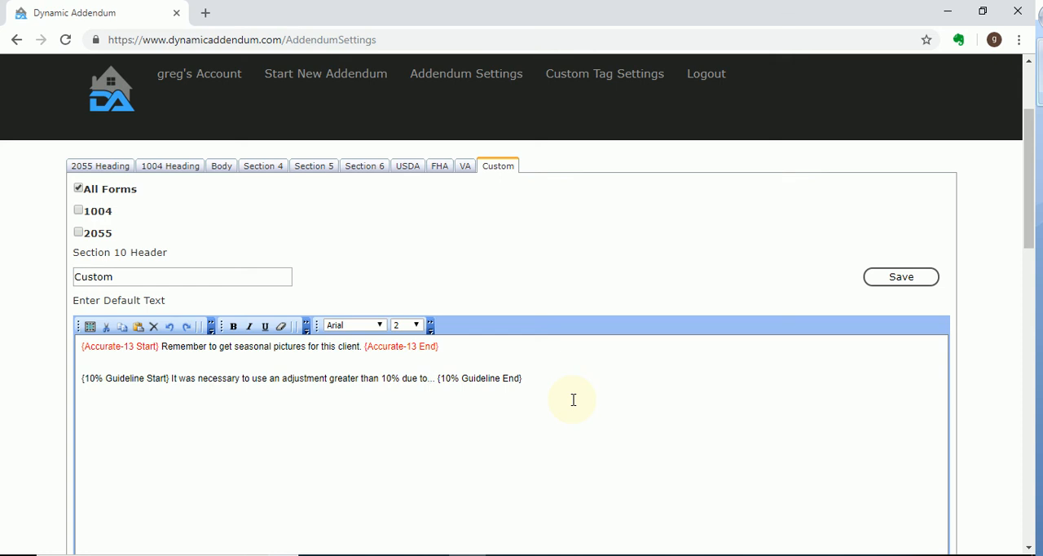
key(Delete)
key(Delete)
key(Delete)
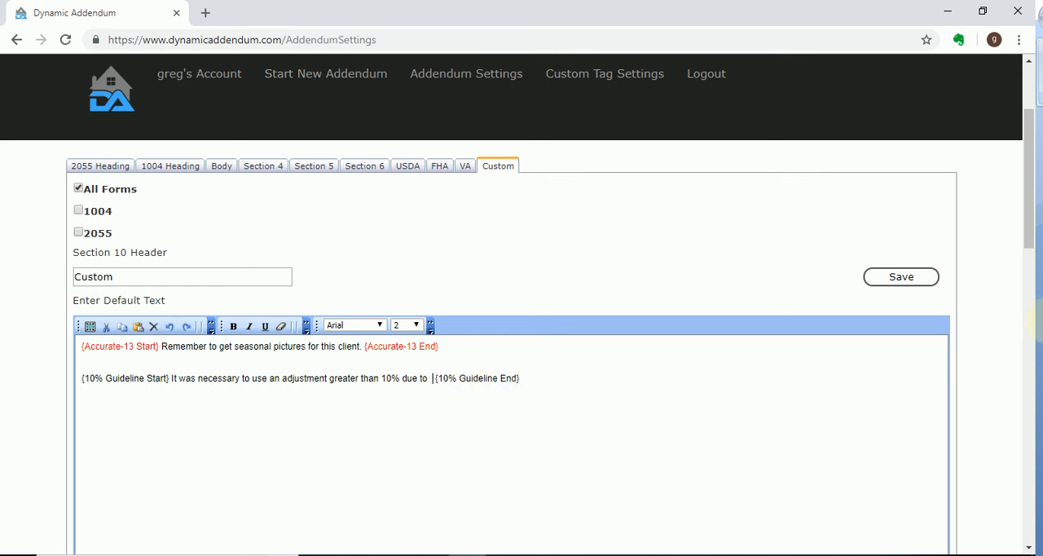
scroll(365, 396, up, 2)
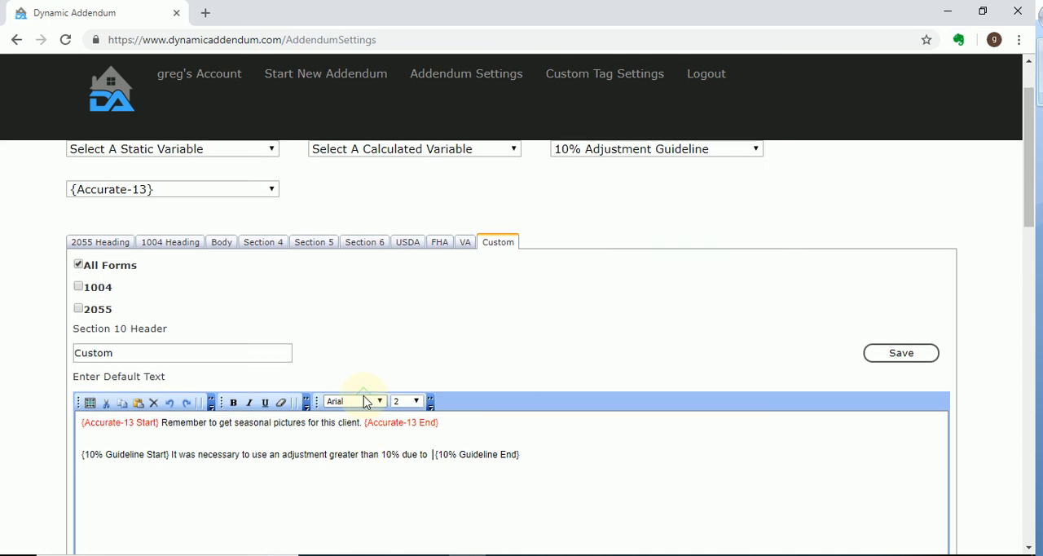
scroll(350, 397, down, 2)
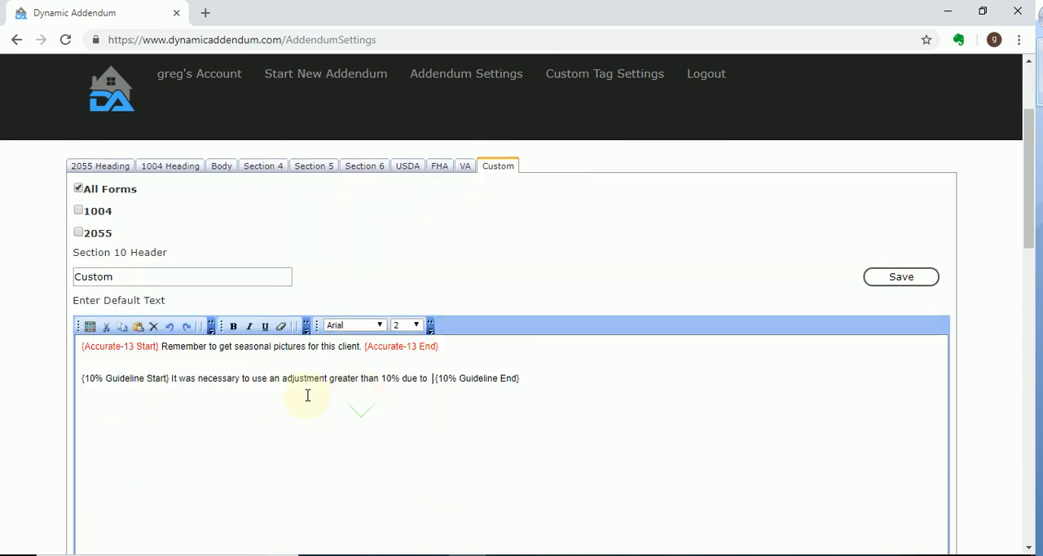
Insert the Comps Over 25% Gross Adjustment conditional variable on a new line below the 10% Guideline text
scroll(338, 340, up, 2)
click(492, 228)
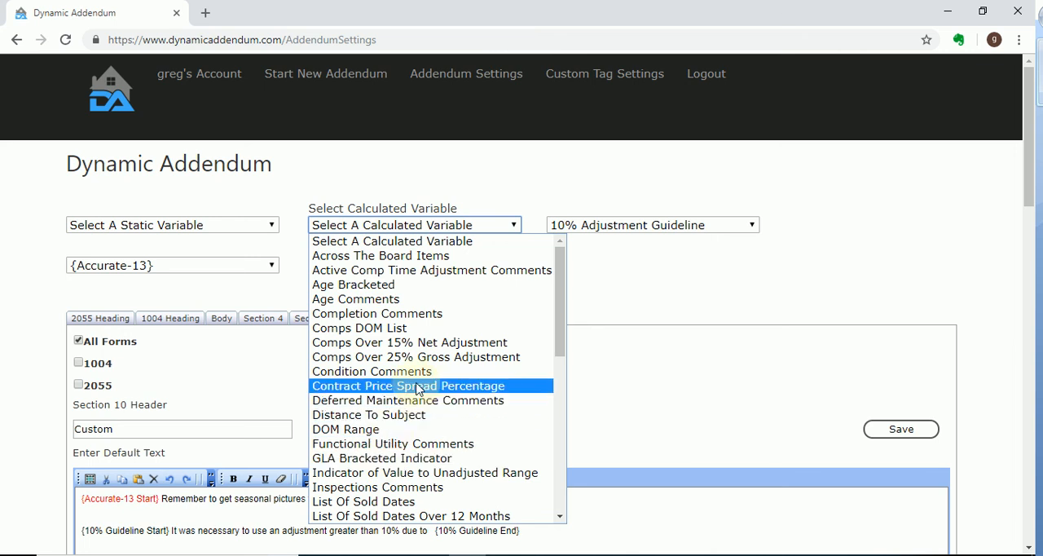
click(702, 227)
scroll(716, 359, down, 3)
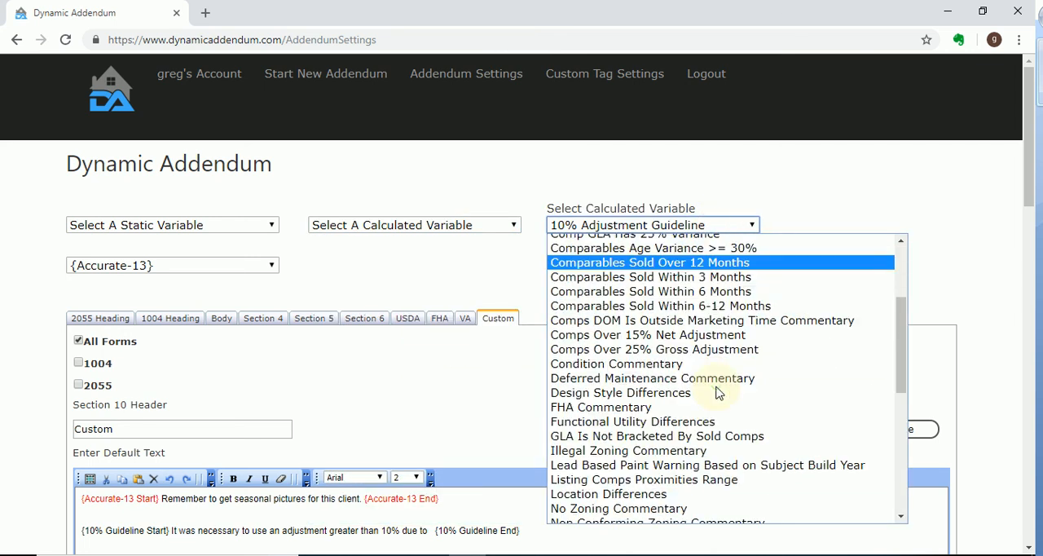
click(680, 350)
scroll(705, 396, down, 4)
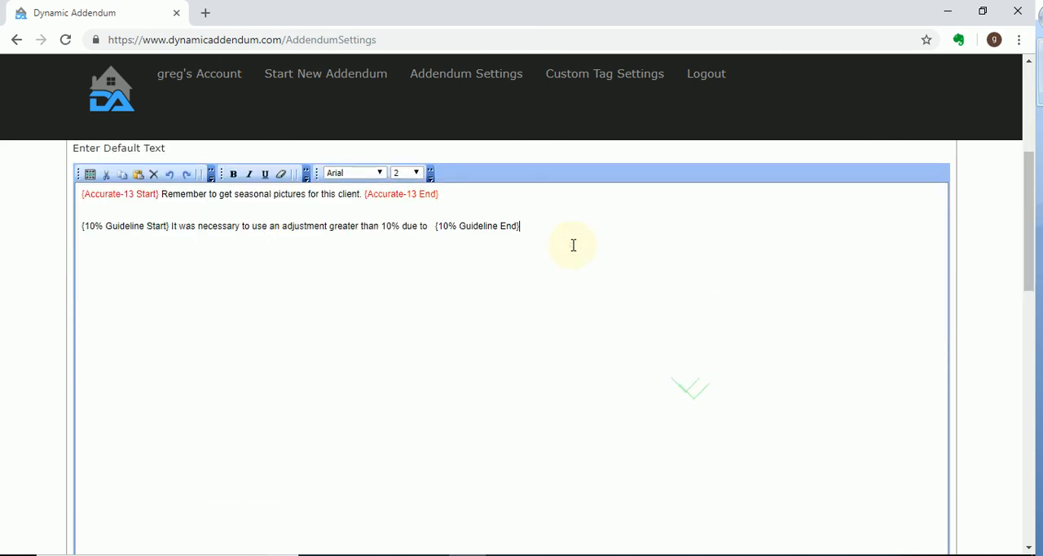
text({25% Gross Adjustment Start} Comparable(s) {Comps Over 25% Gross Adjustment} are more than the recommended 25% gross adjustment due to...  {25% Gross Adjustment End})
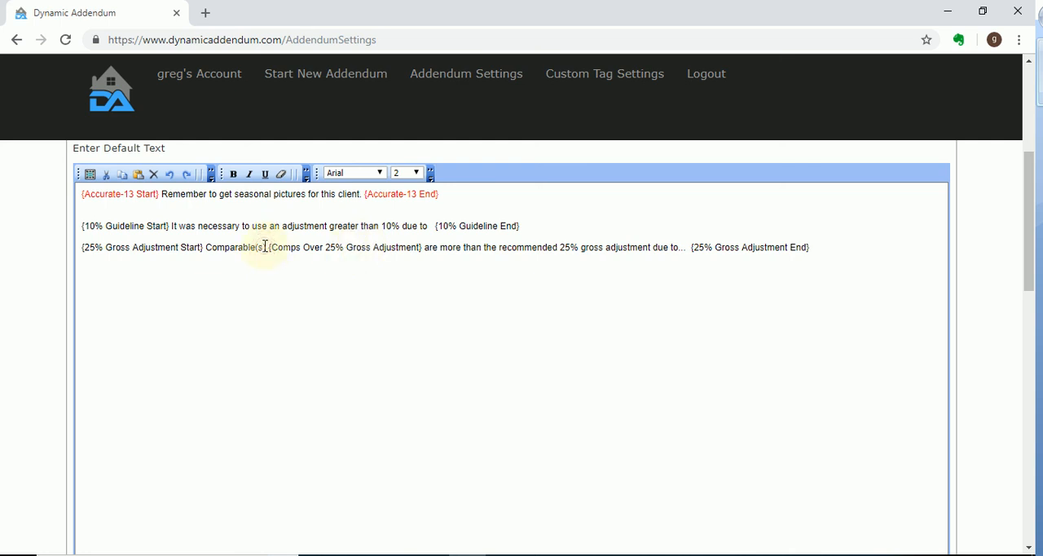
Save the Custom section and check the sentence and nested variable between the 25% Gross Adjustment tags
drag(269, 244, 423, 245)
key(shift+Home)
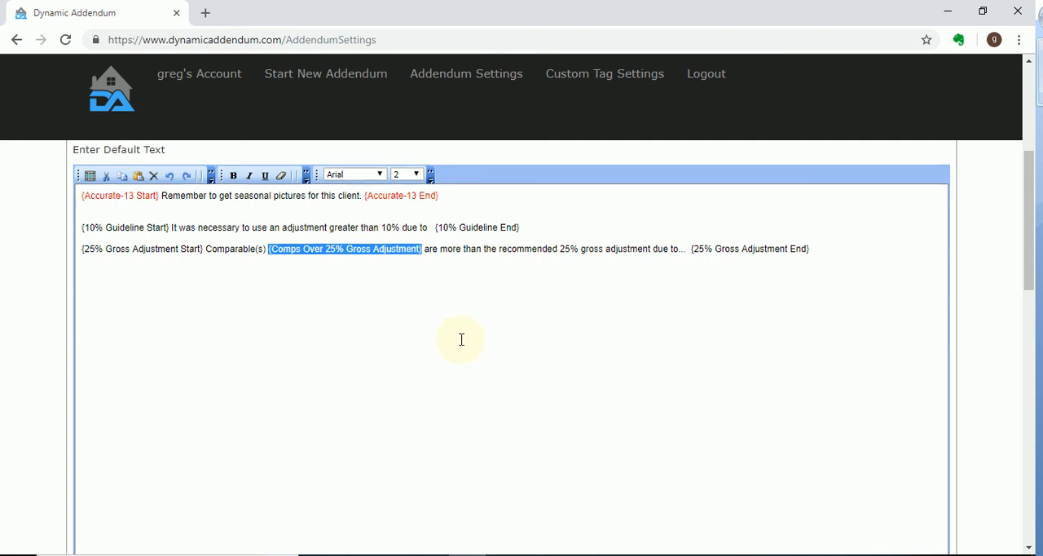
scroll(461, 339, up, 2)
click(181, 399)
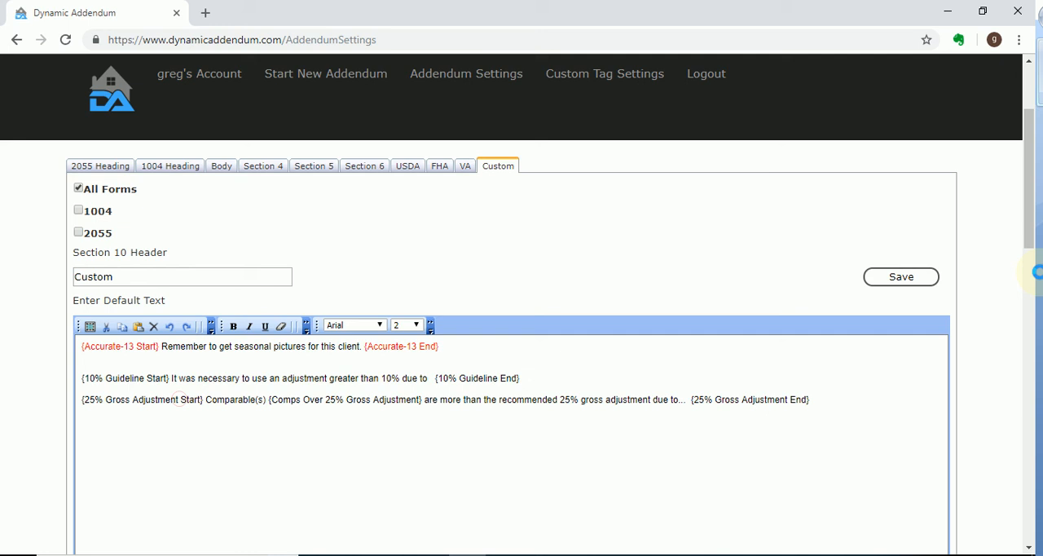
click(902, 279)
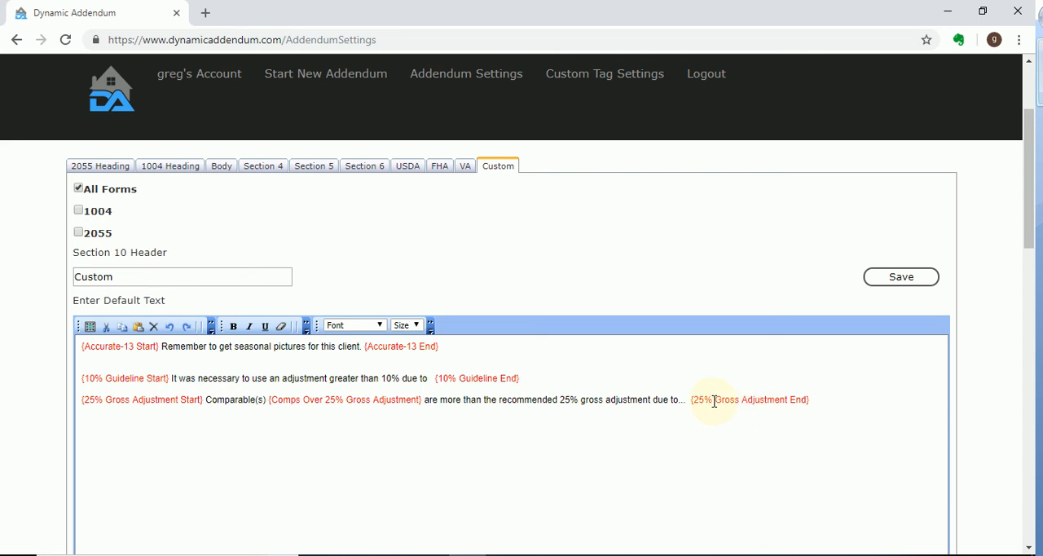
drag(207, 400, 674, 399)
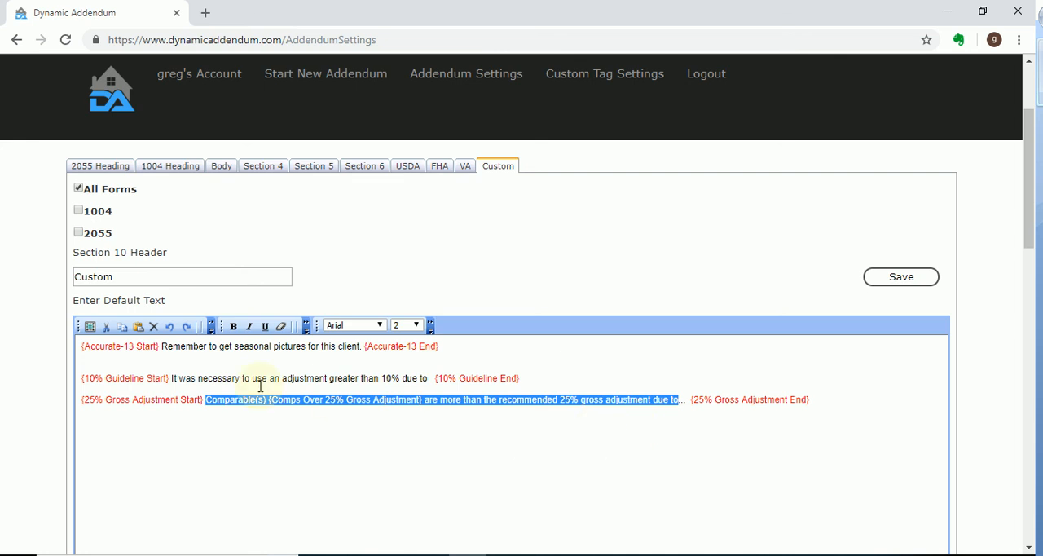
click(209, 400)
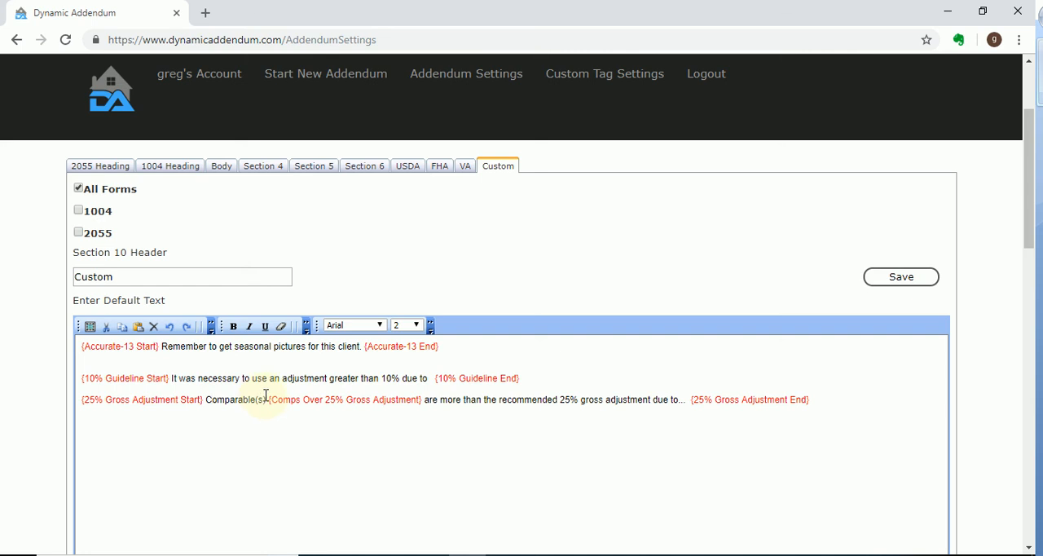
Insert the Sold Proximity Range calculated variable on a new line below the 25% Gross Adjustment text and save the Custom section
scroll(396, 424, up, 2)
click(435, 225)
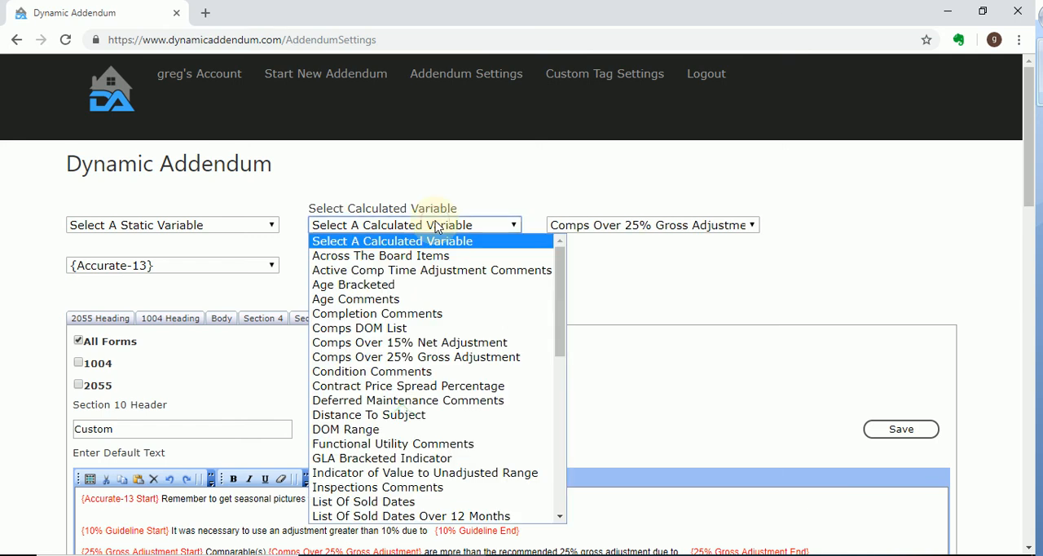
click(151, 223)
click(410, 226)
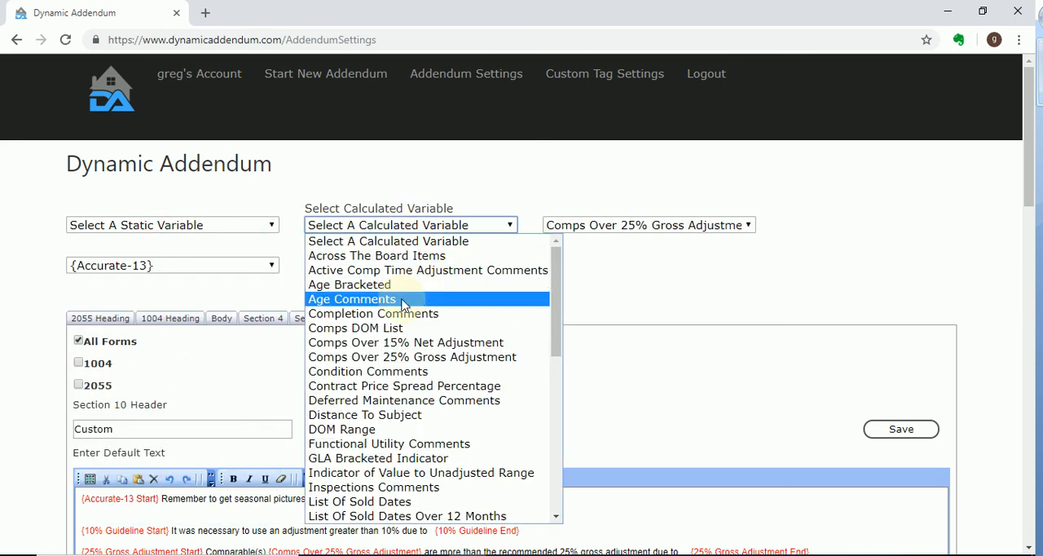
scroll(410, 261, down, 7)
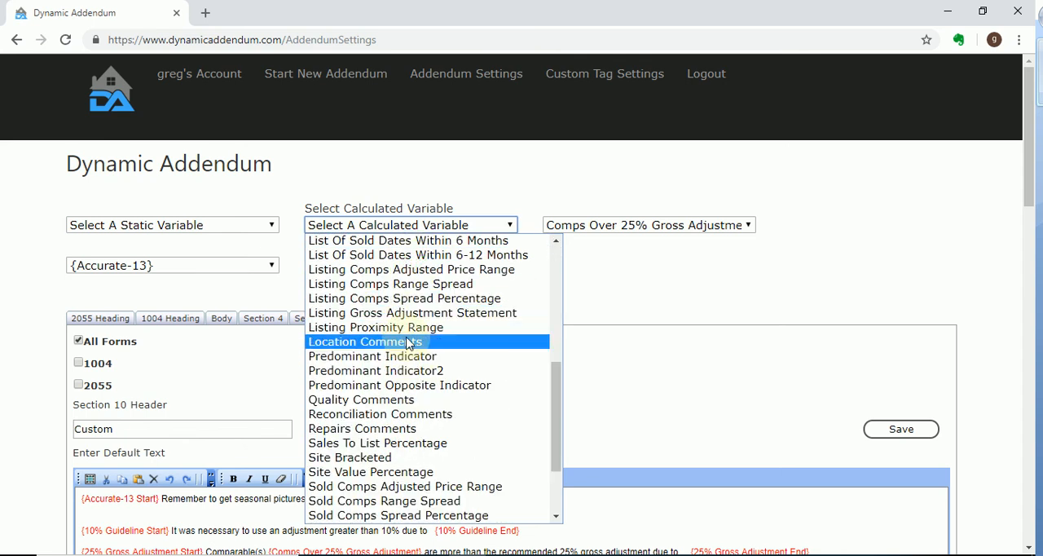
scroll(414, 339, down, 3)
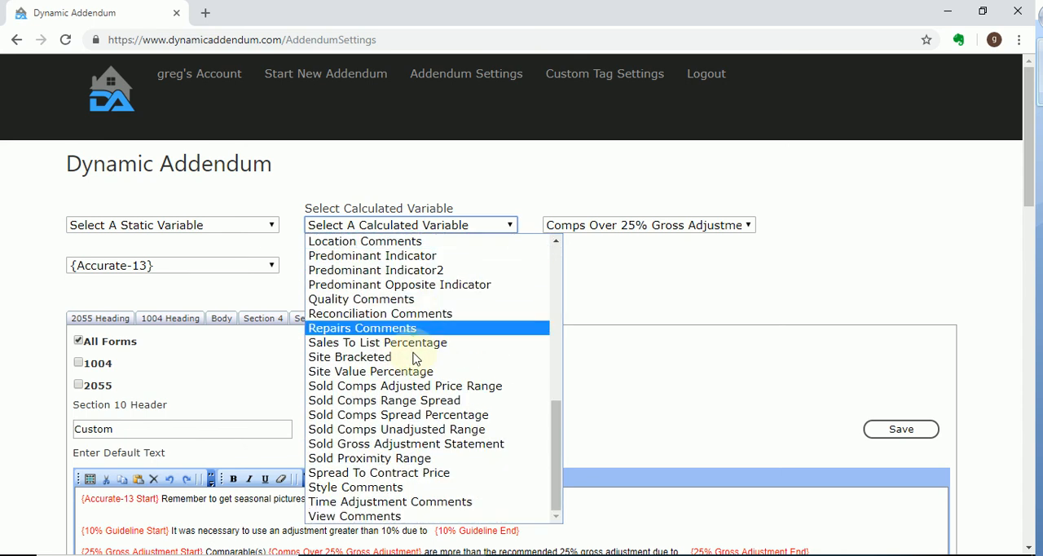
click(444, 458)
scroll(696, 388, down, 4)
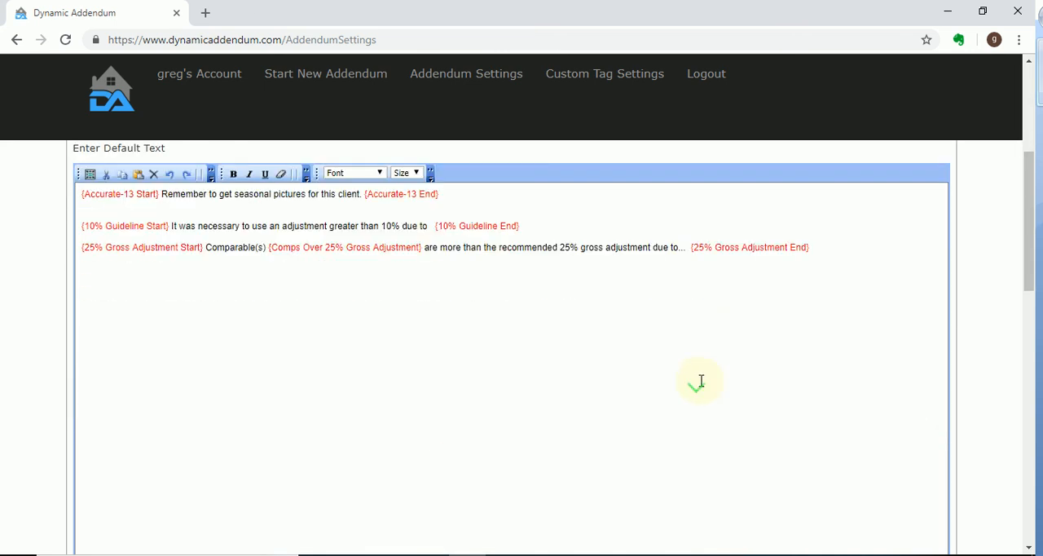
click(861, 239)
click(344, 211)
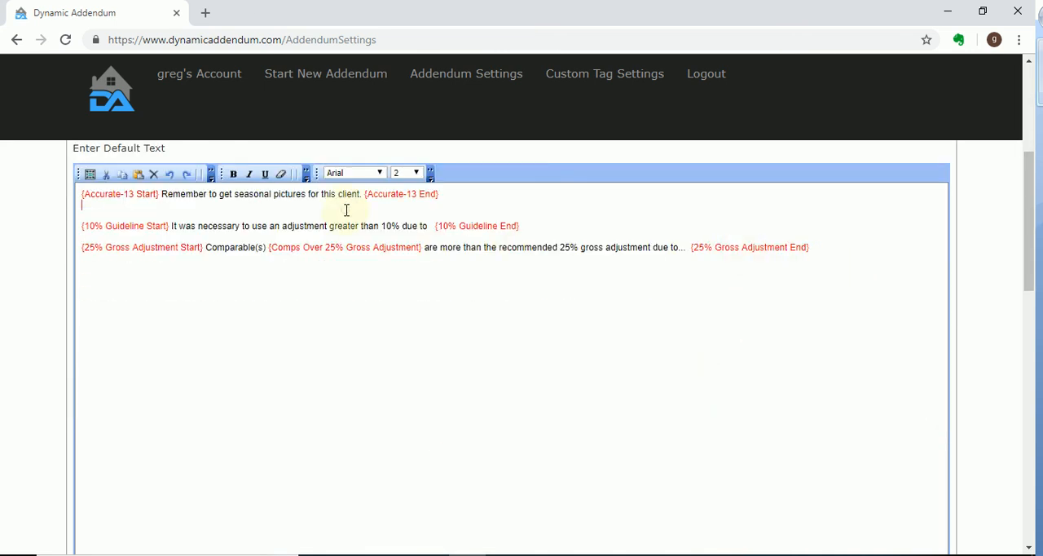
click(856, 273)
text({Sold Proximity Range})
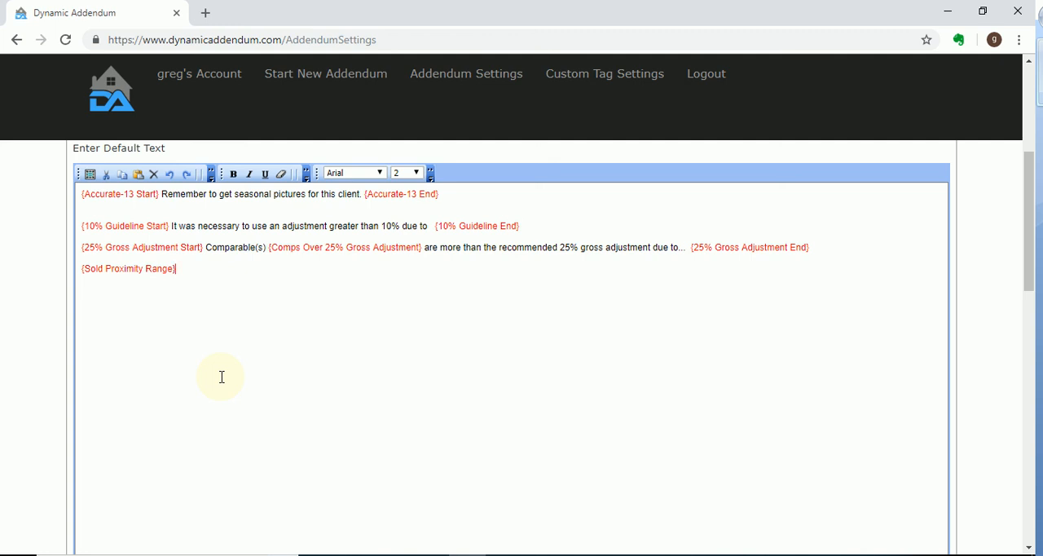
scroll(625, 240, up, 3)
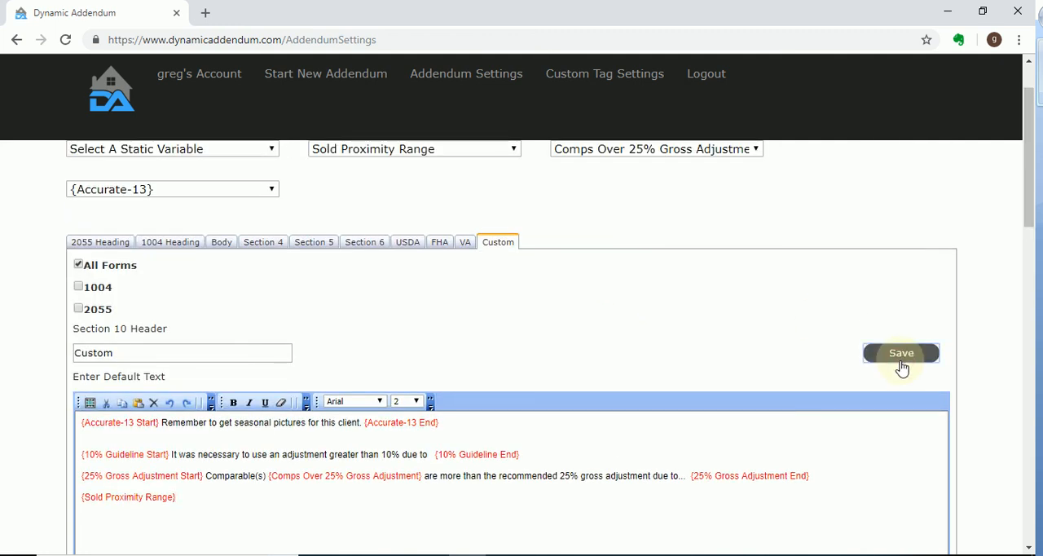
click(901, 368)
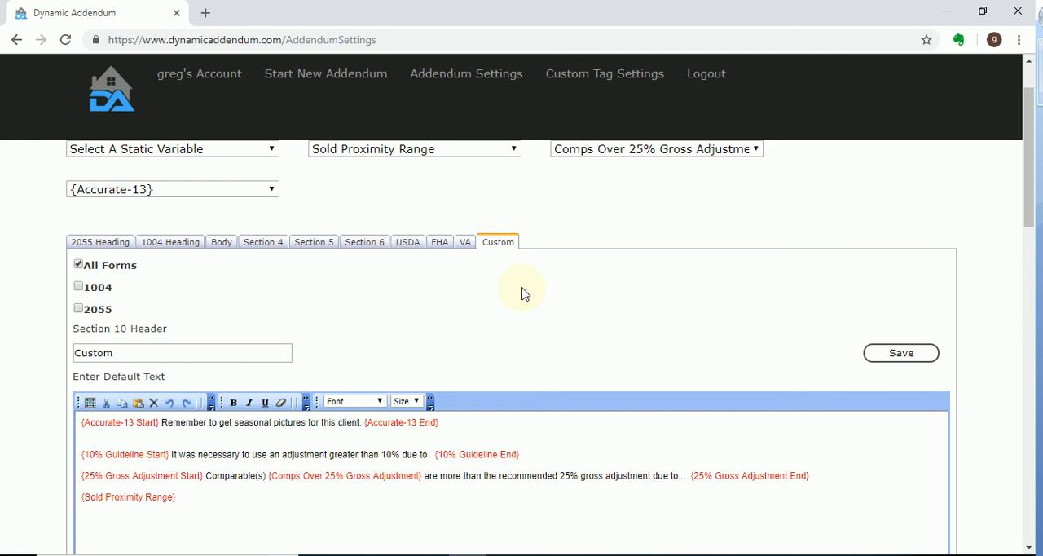
Open the Body section and examine its default text, including the Office Proximity to Subject paragraph
scroll(186, 223, up, 1)
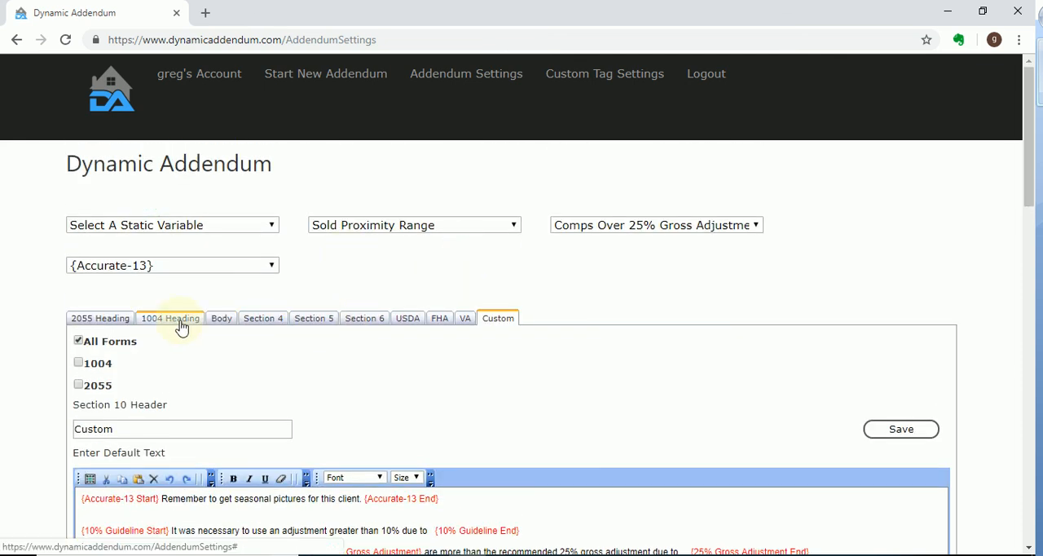
click(224, 318)
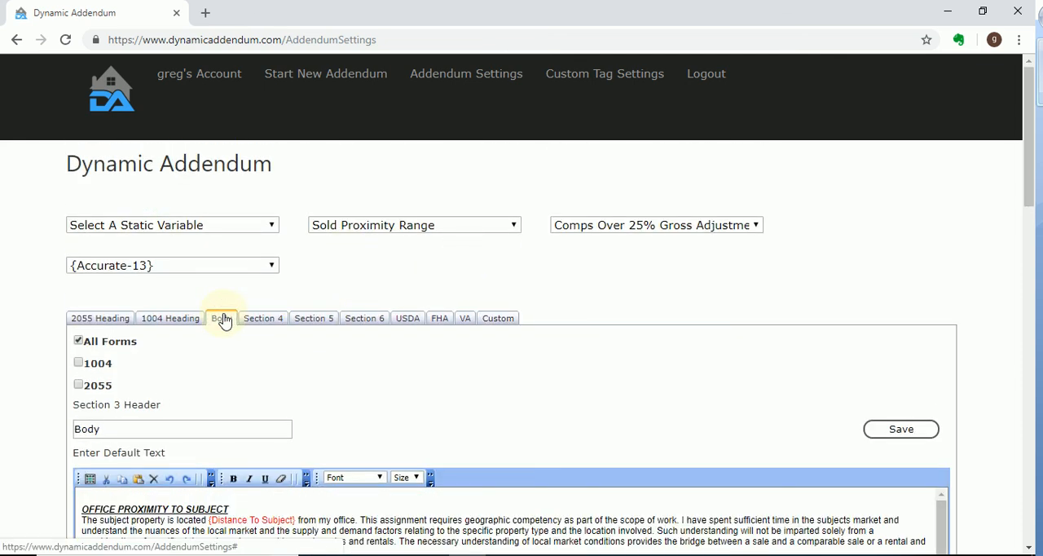
scroll(904, 166, down, 3)
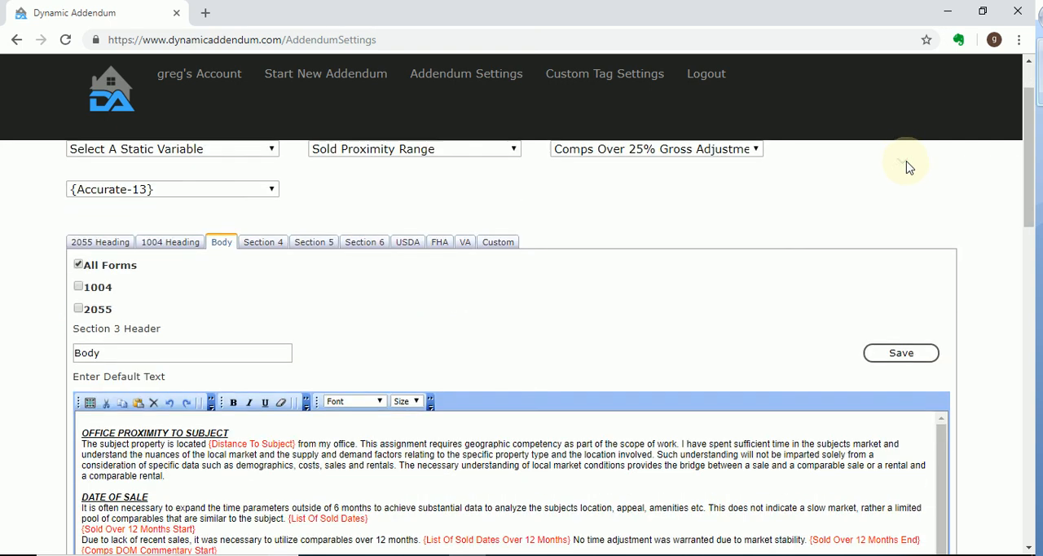
scroll(992, 245, down, 1)
scroll(366, 371, down, 3)
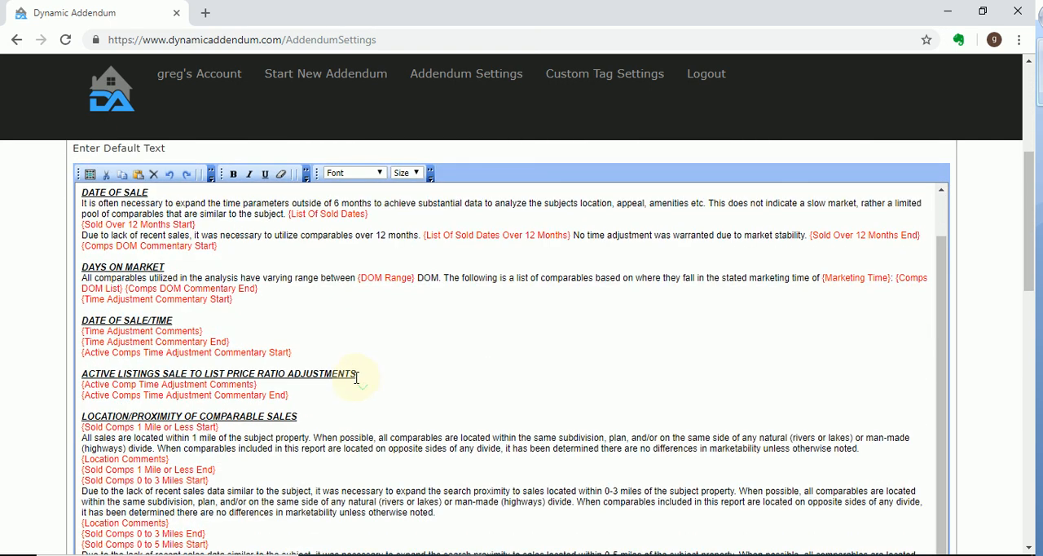
scroll(371, 359, up, 3)
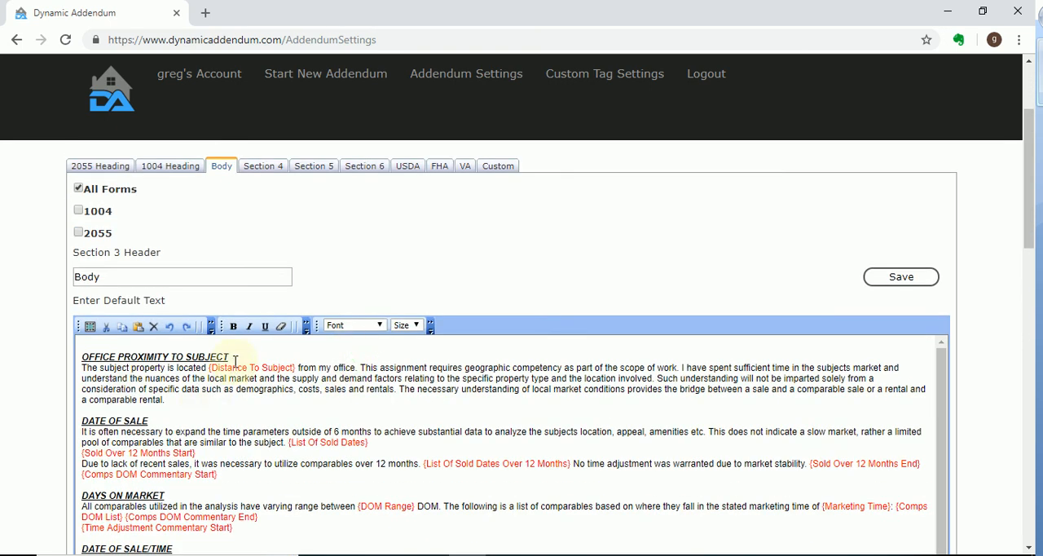
drag(142, 378, 187, 411)
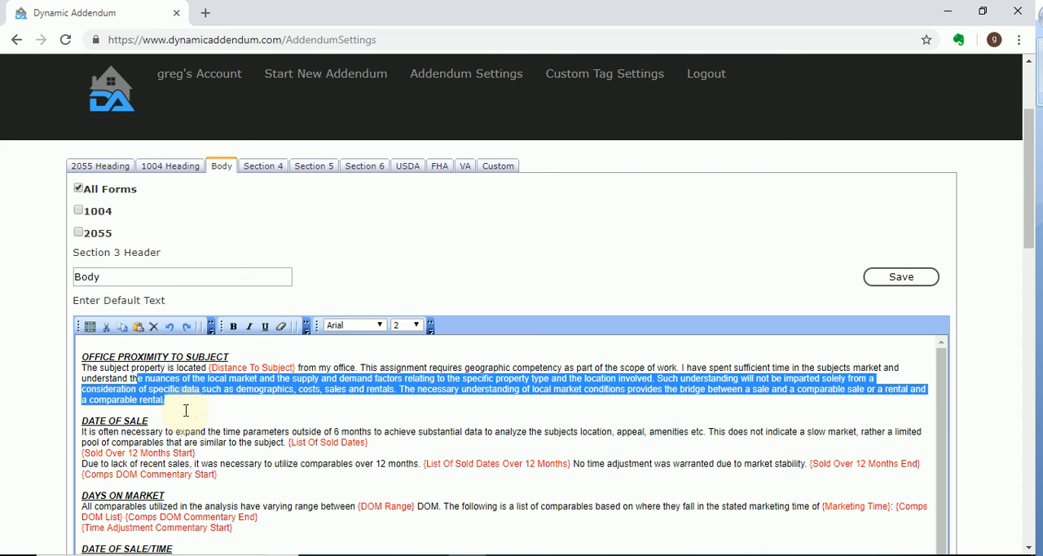
click(193, 400)
Examine the Body section's default text and conditional tags from Date of Sale through Functional Utility
scroll(193, 400, down, 1)
scroll(194, 400, down, 3)
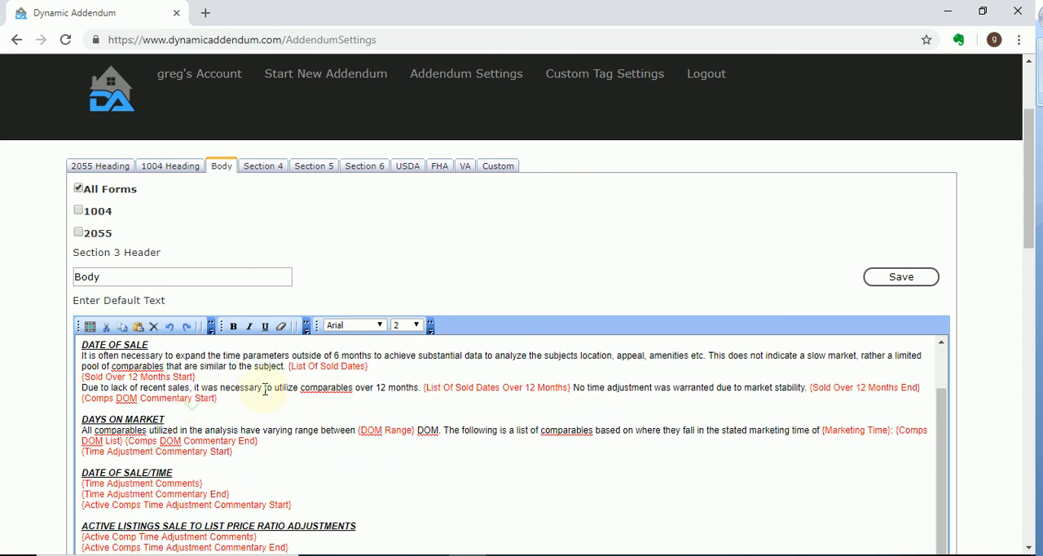
scroll(244, 395, up, 3)
scroll(214, 413, down, 7)
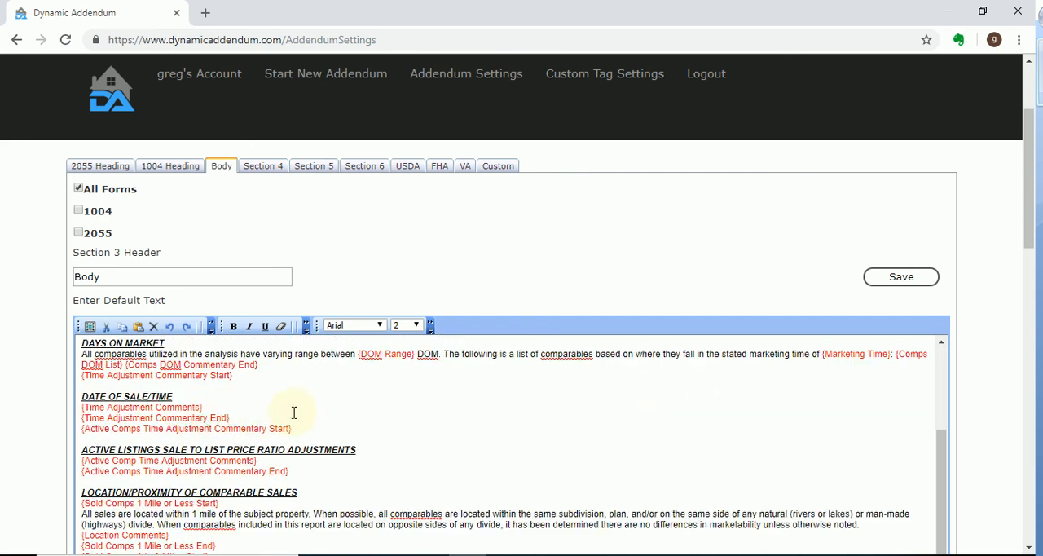
scroll(333, 386, down, 2)
scroll(693, 201, up, 1)
scroll(694, 201, up, 3)
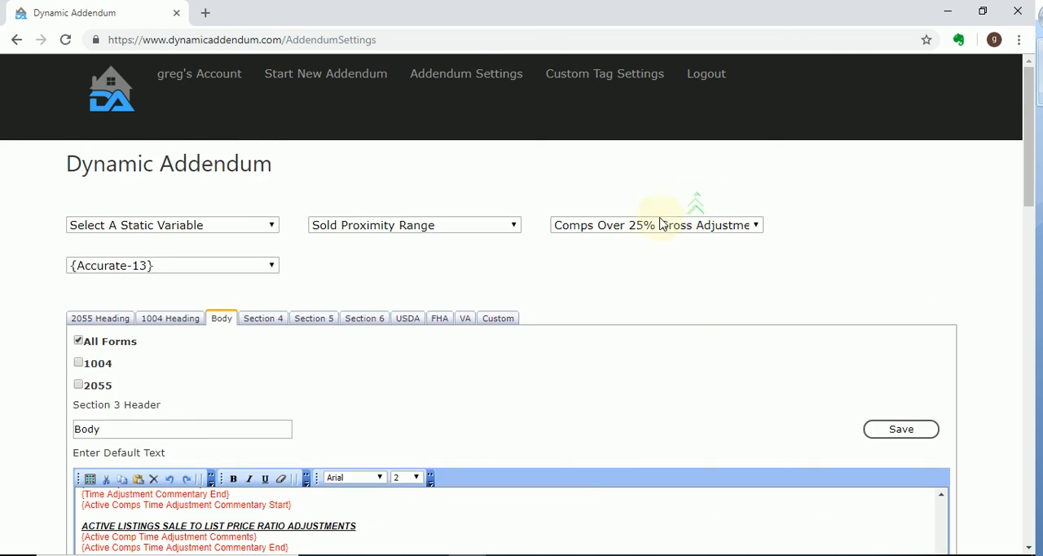
scroll(326, 456, down, 5)
scroll(368, 453, down, 4)
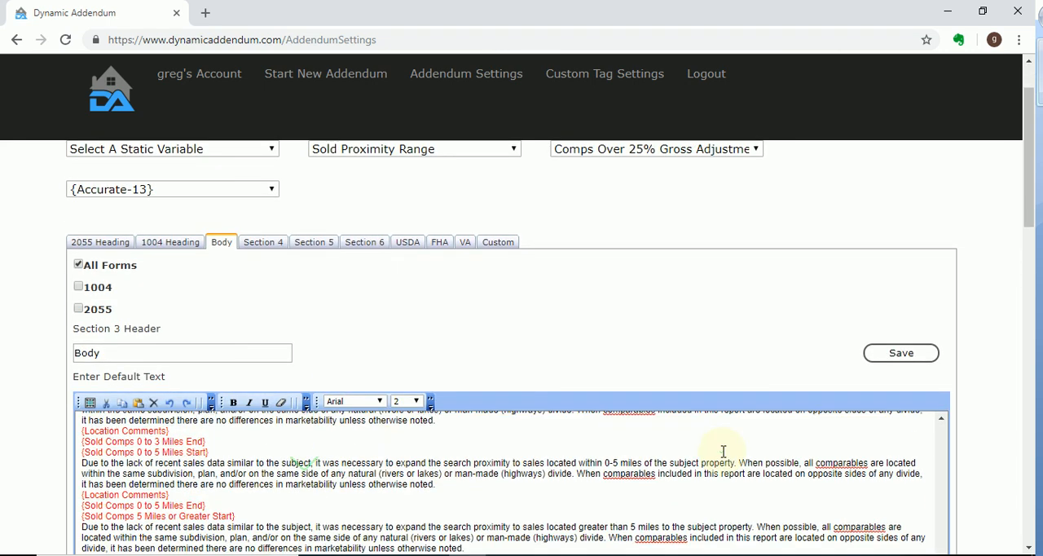
scroll(795, 281, down, 5)
scroll(198, 330, down, 6)
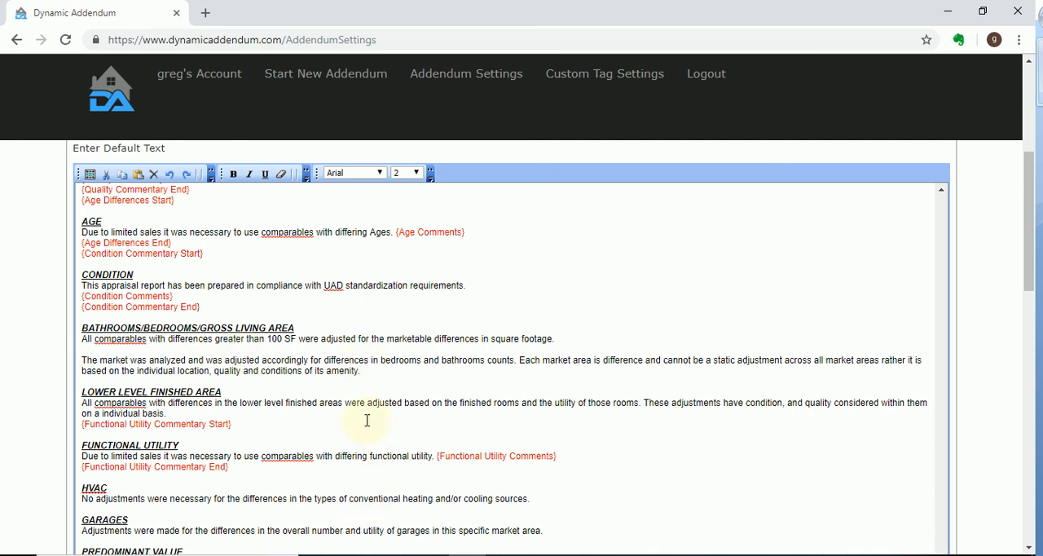
Examine the Net and Gross Adjustment Percentages blocks in the Body section and their start and end tags
scroll(366, 420, down, 5)
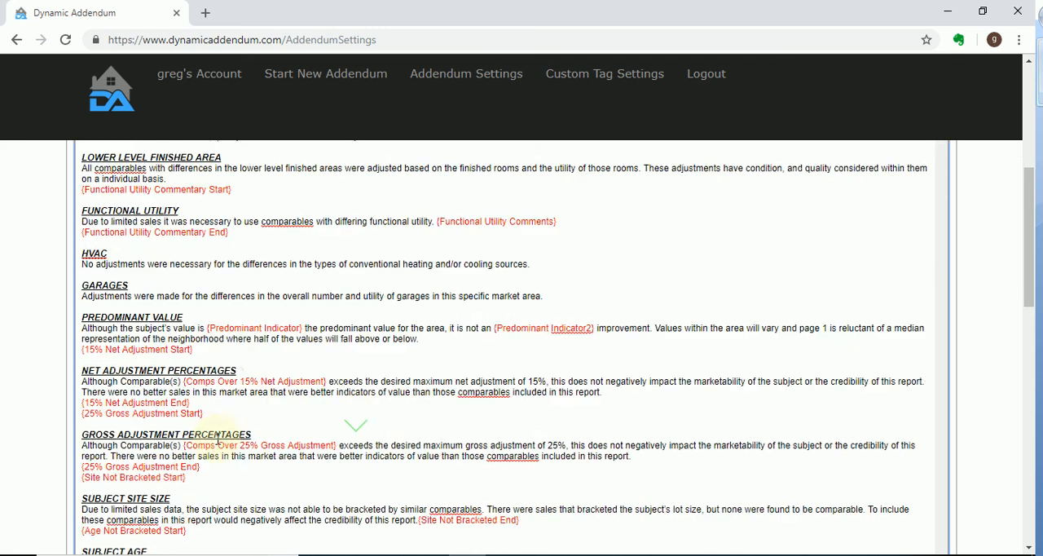
scroll(219, 440, down, 2)
drag(211, 381, 50, 266)
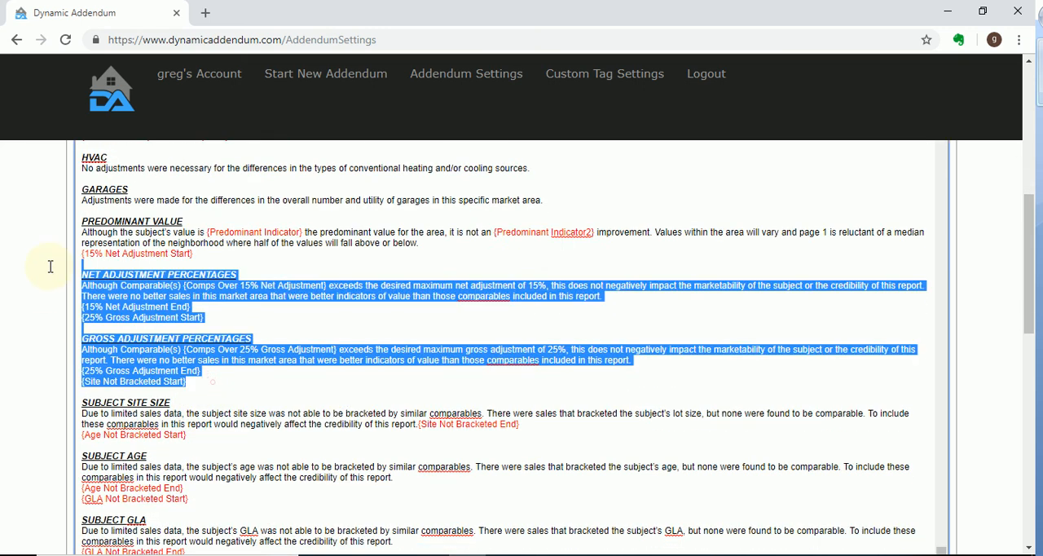
scroll(212, 399, down, 2)
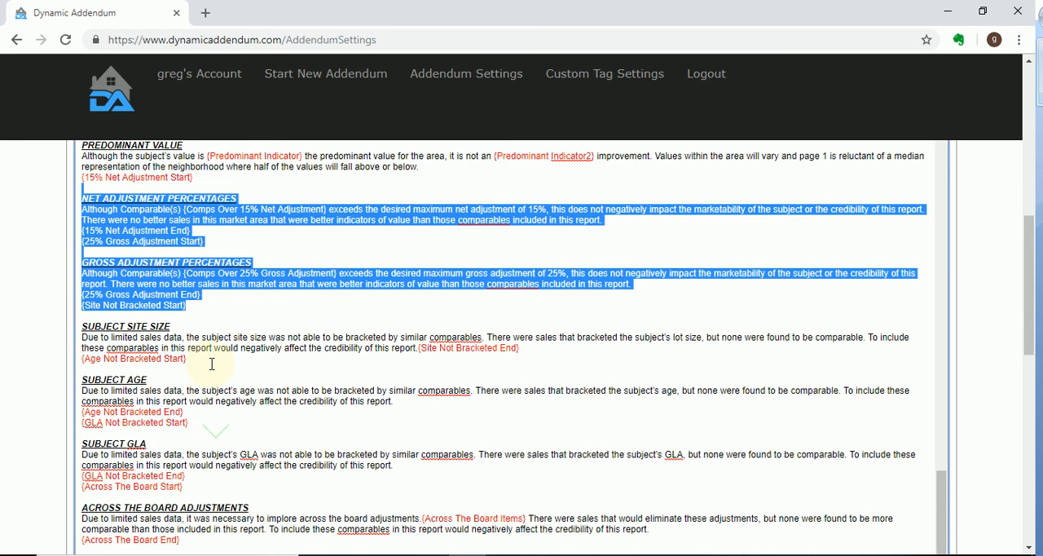
scroll(218, 360, down, 1)
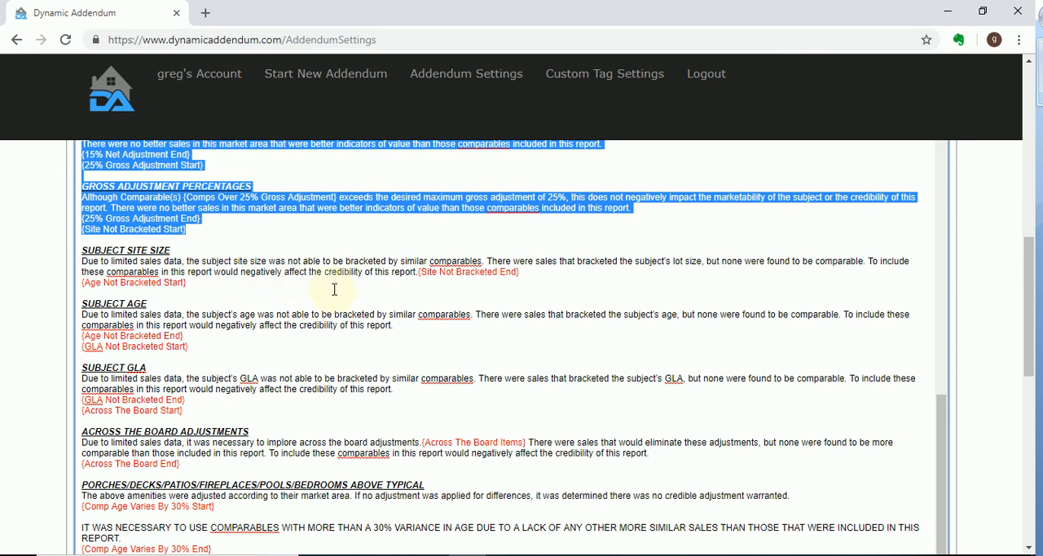
Examine the Subject Site Size block enclosed by the Site Not Bracketed start and end tags
scroll(334, 291, down, 1)
click(242, 180)
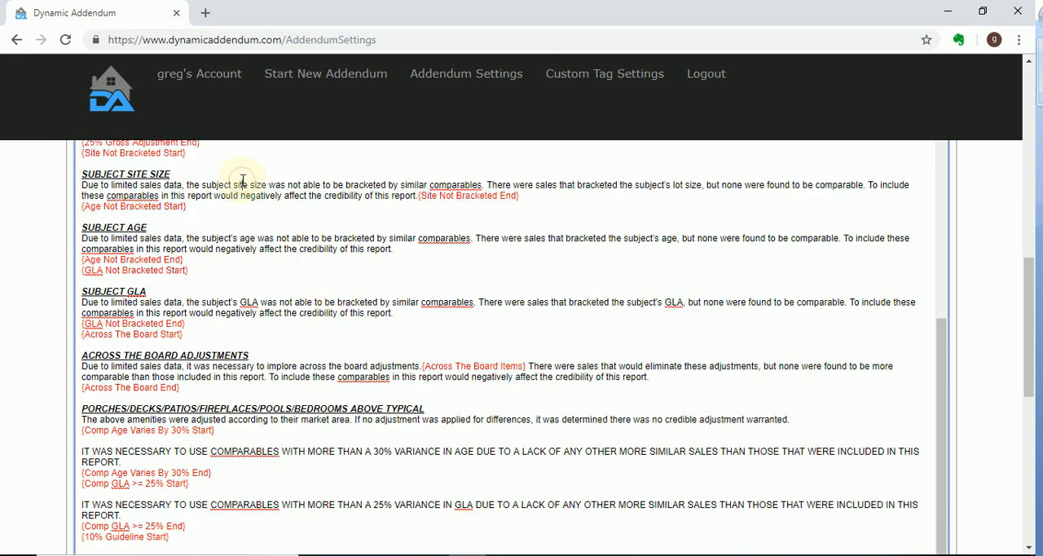
scroll(163, 192, up, 1)
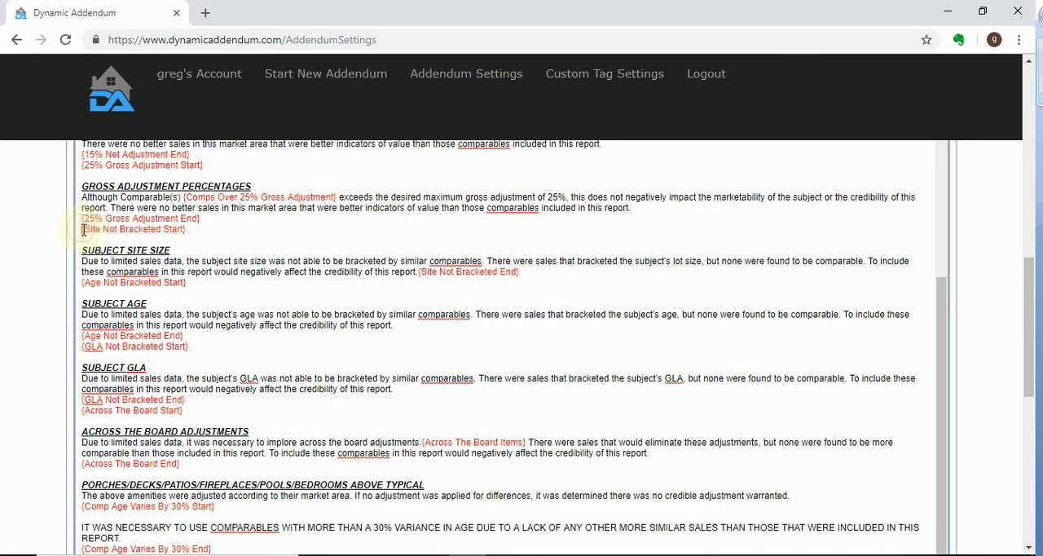
drag(83, 230, 444, 275)
click(529, 273)
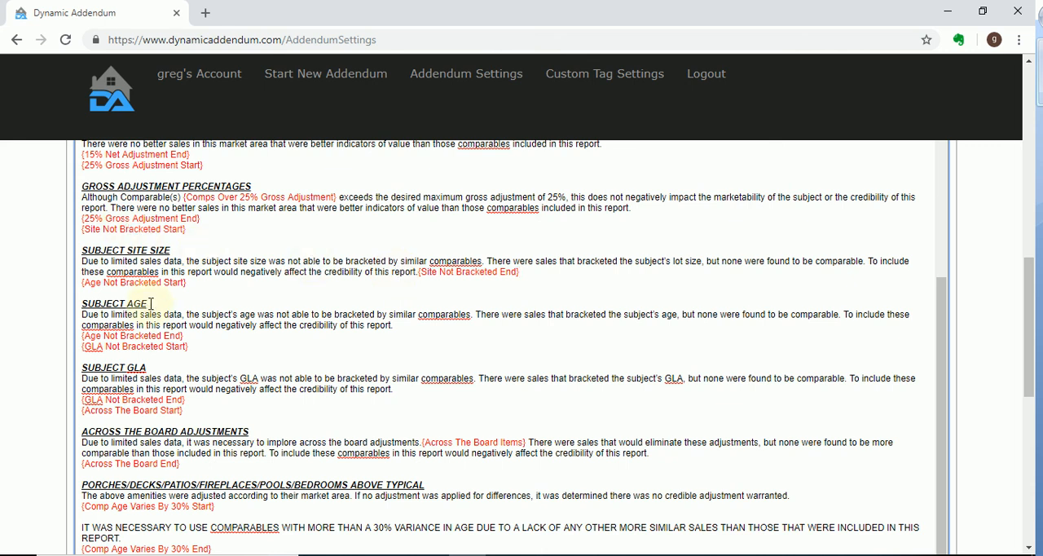
Examine the Body section's default text from Subject Age through Highest and Best Use, including the Non Public Water, Sewage and Gas tags
scroll(147, 305, down, 1)
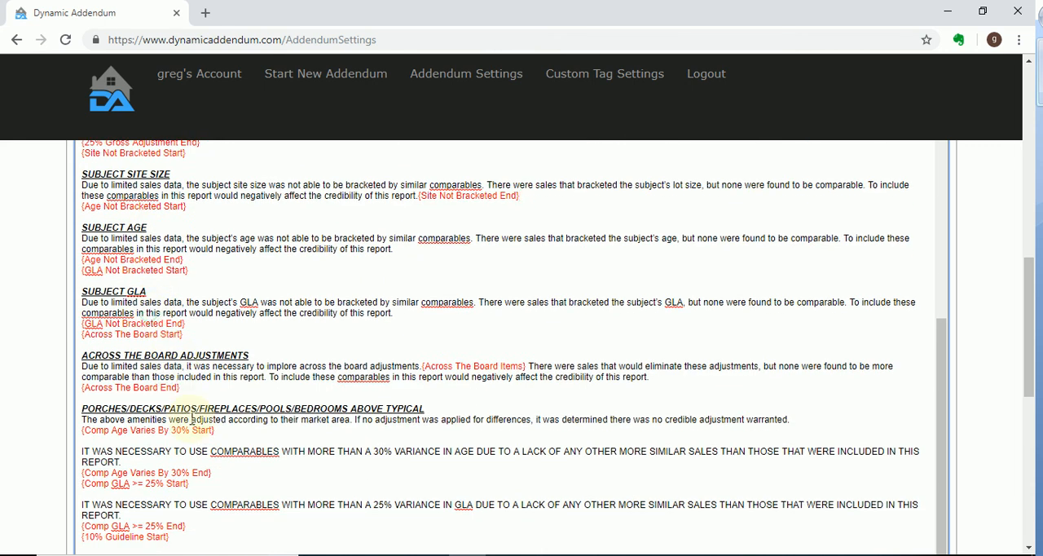
scroll(192, 430, down, 1)
scroll(274, 414, down, 3)
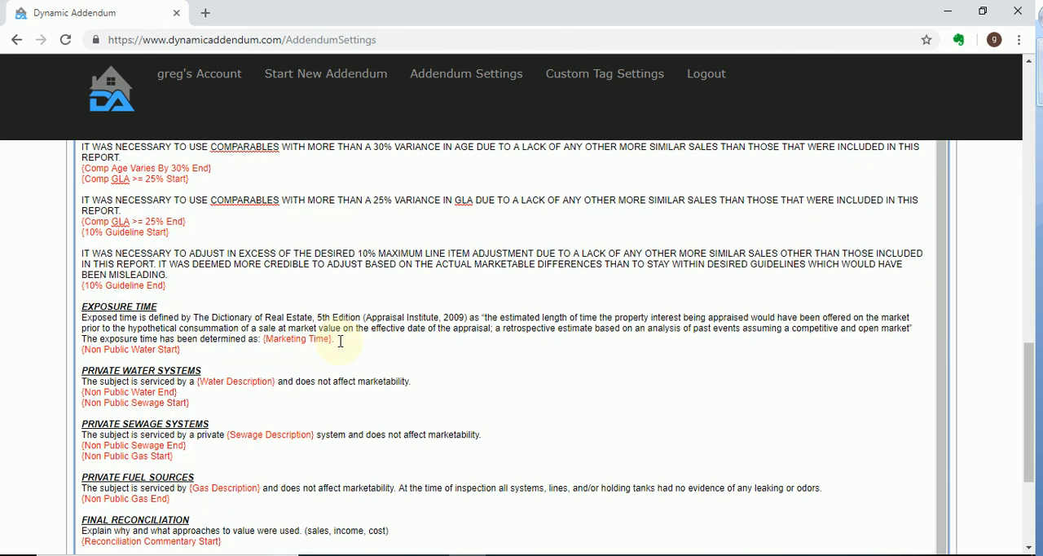
triple_click(341, 347)
scroll(346, 350, down, 1)
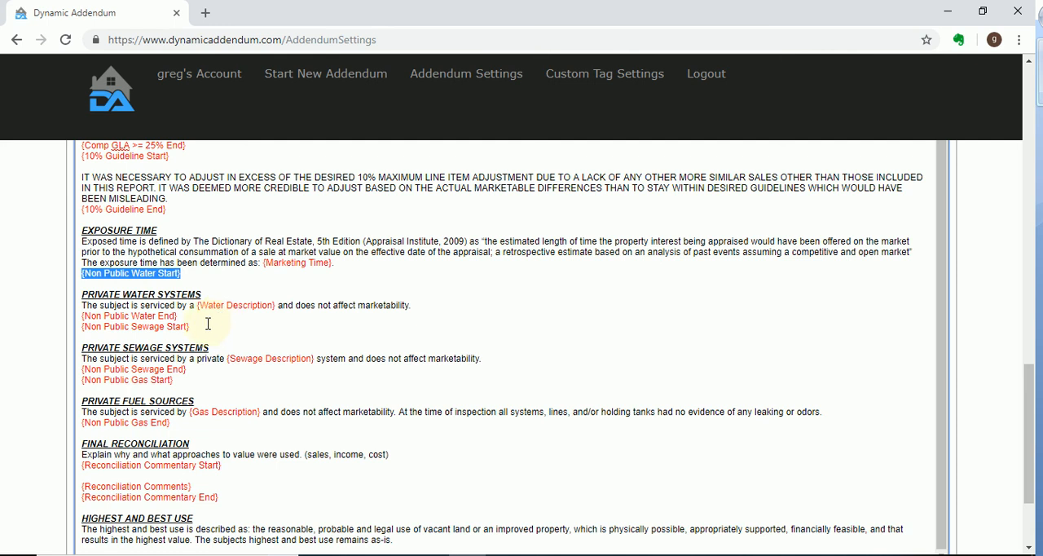
scroll(208, 324, down, 3)
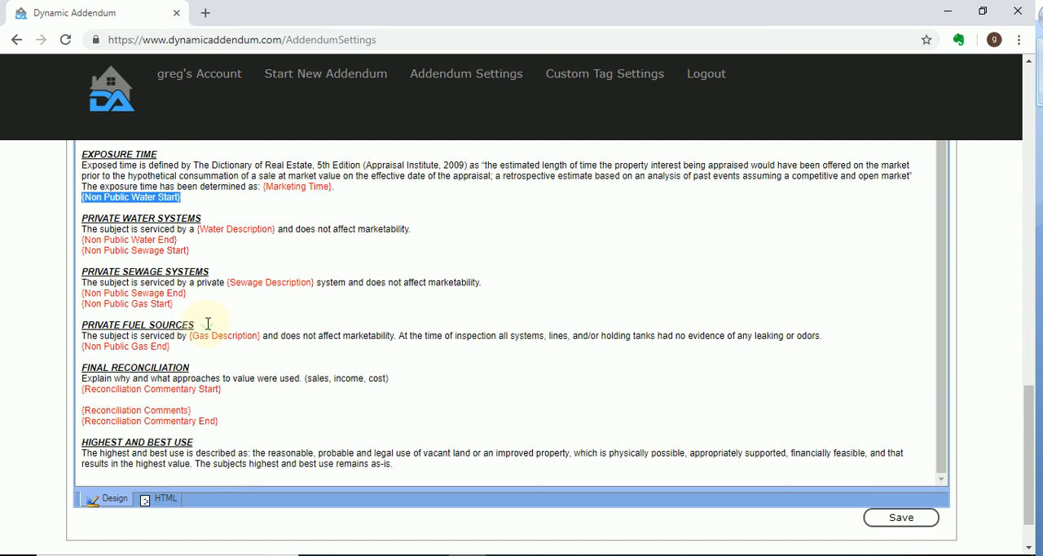
scroll(307, 324, up, 1)
scroll(309, 323, up, 15)
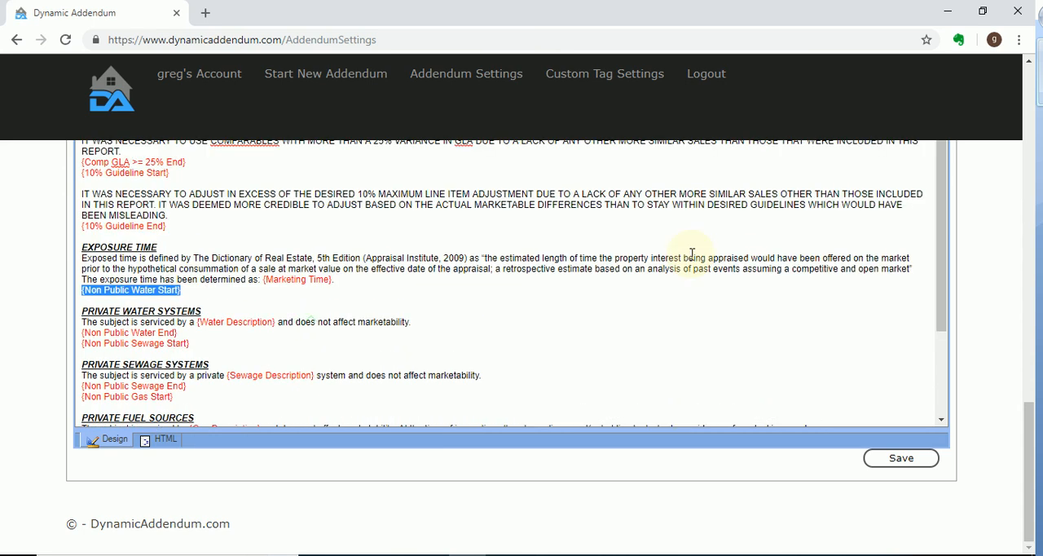
Save the Body section's default text and settings
scroll(971, 290, up, 15)
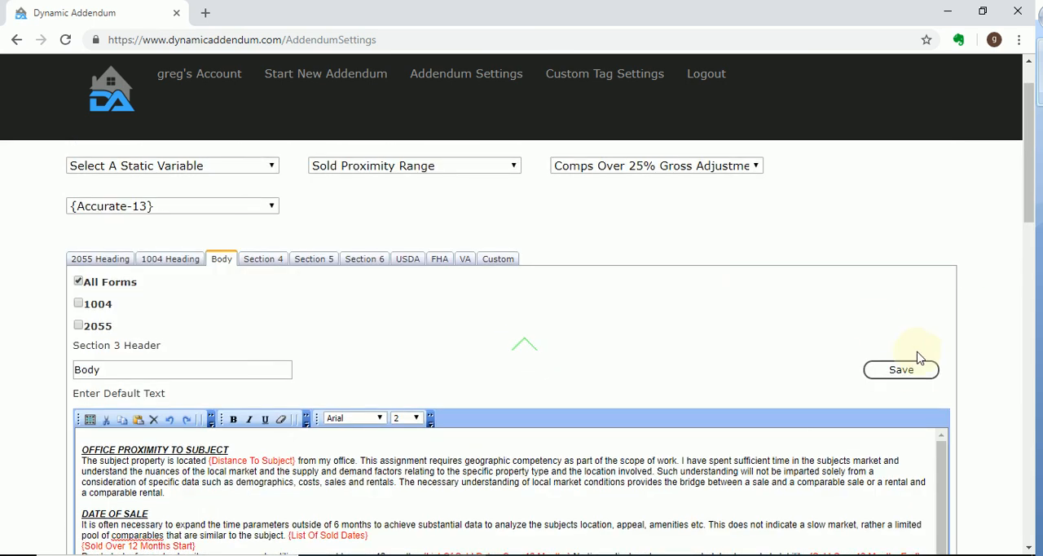
click(918, 375)
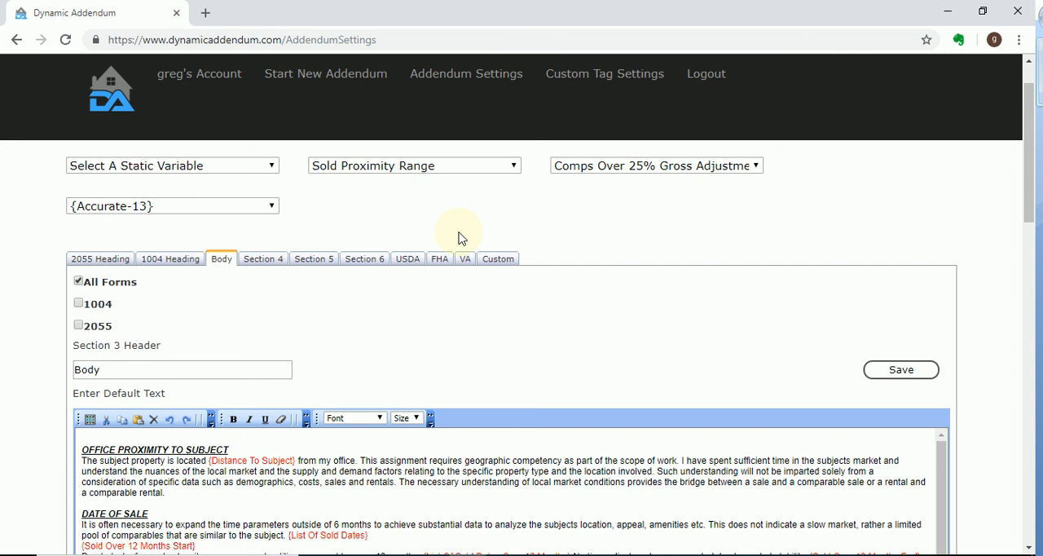
scroll(929, 203, down, 1)
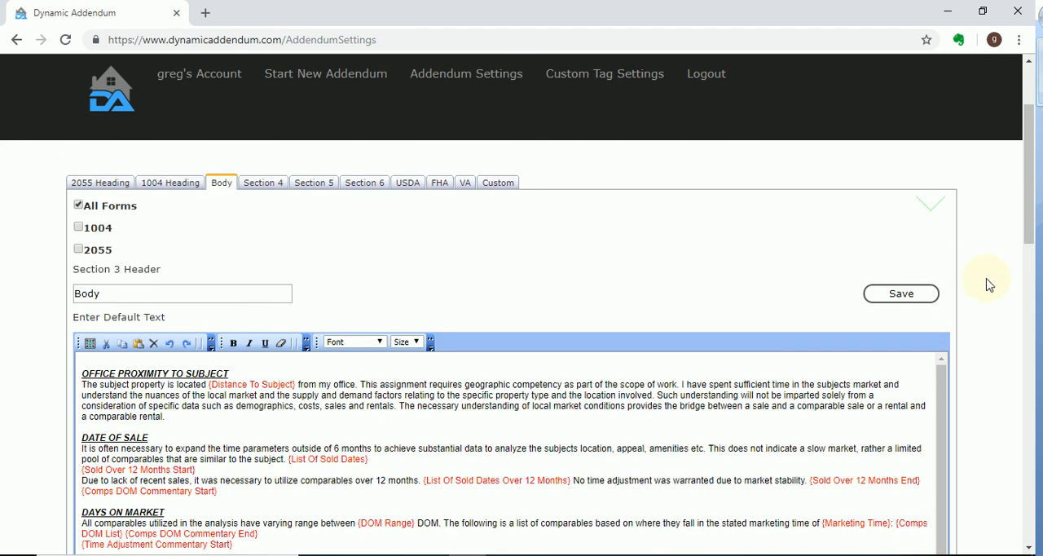
Switch to the running PowerPoint slide show with the Create a Dynamic Addendum slide
mouse_move(544, 554)
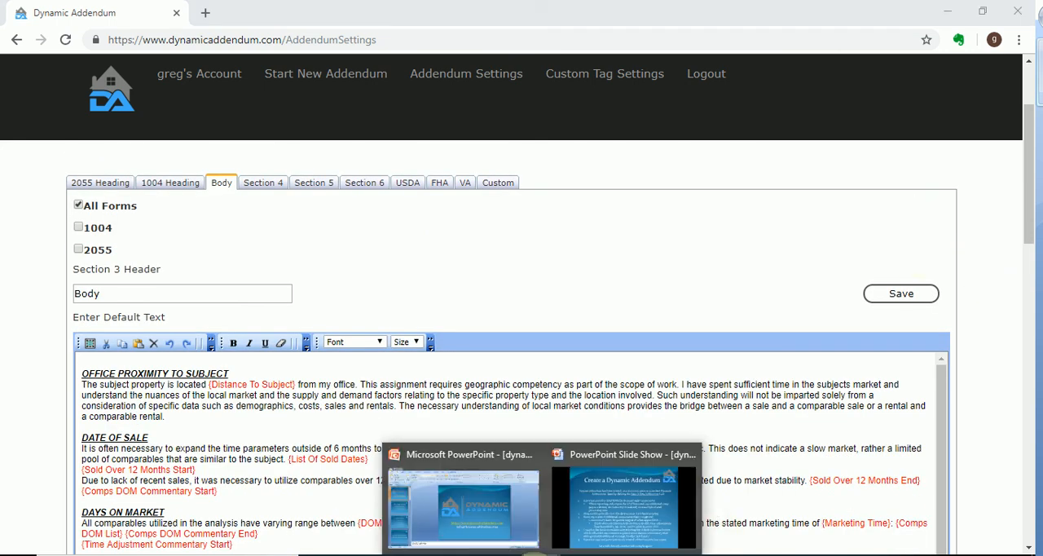
click(640, 511)
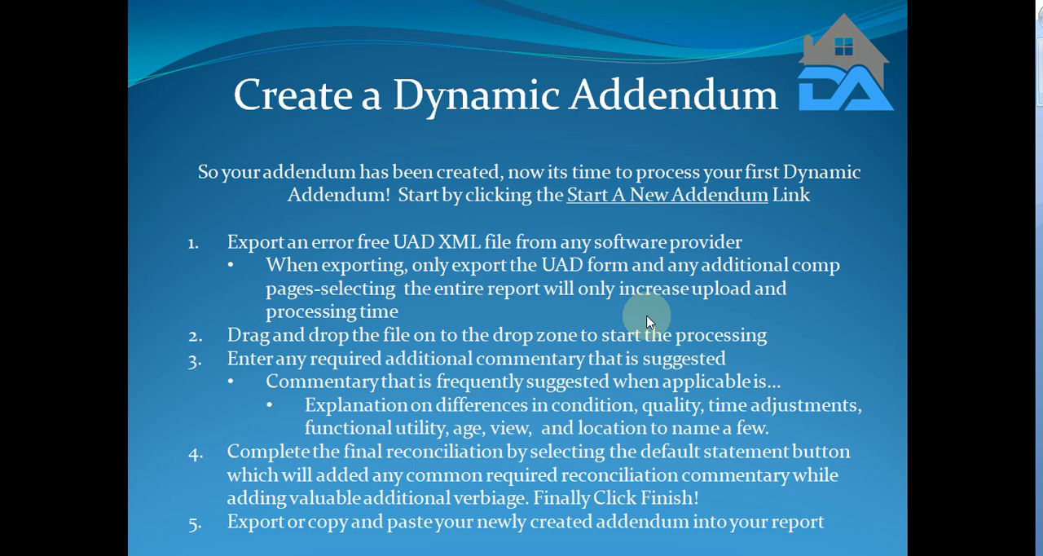